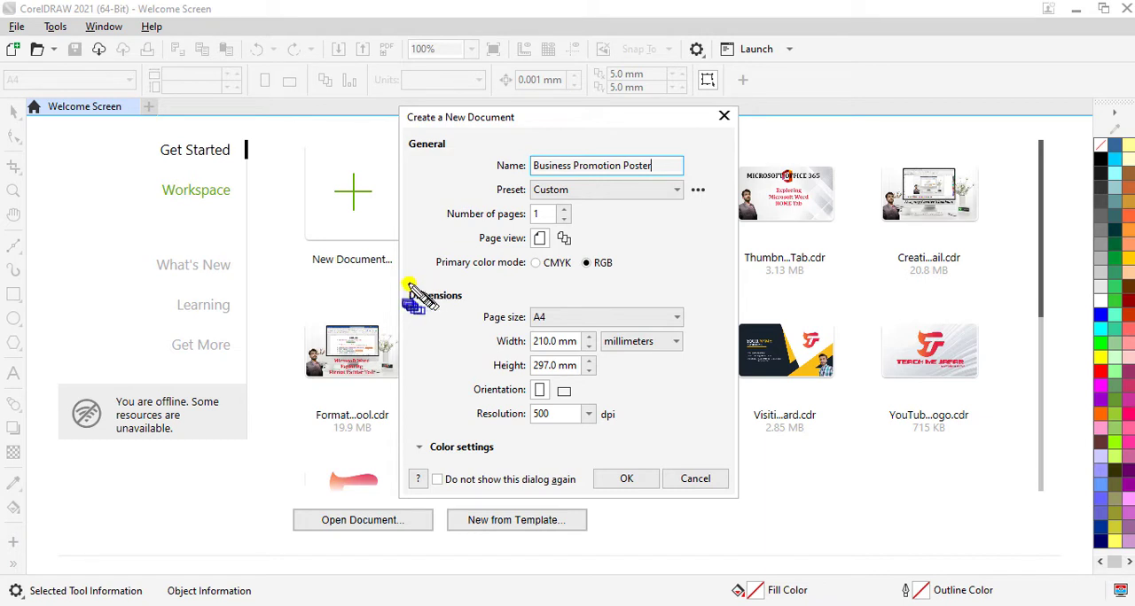
# Step: Create the A4 portrait RGB document "Business Promotion Poster", 210 by 297 mm at 500 dpi
pyautogui.moveTo(405, 281)
pyautogui.mouseDown()
pyautogui.moveTo(689, 380)
pyautogui.moveTo(696, 439)
pyautogui.moveTo(712, 436)
pyautogui.mouseUp()
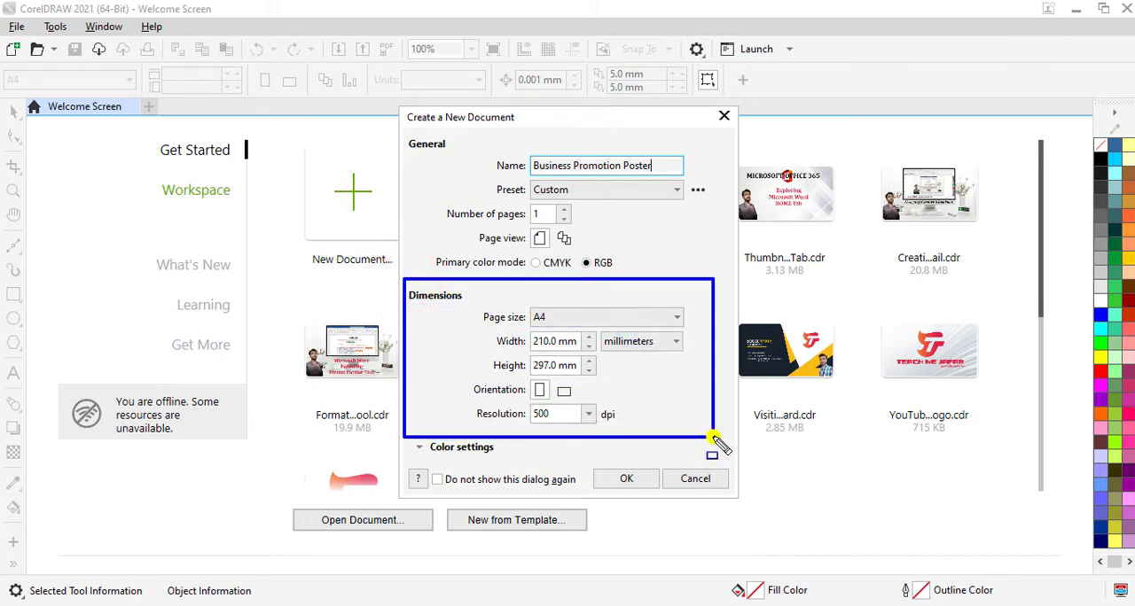
pyautogui.click(640, 482)
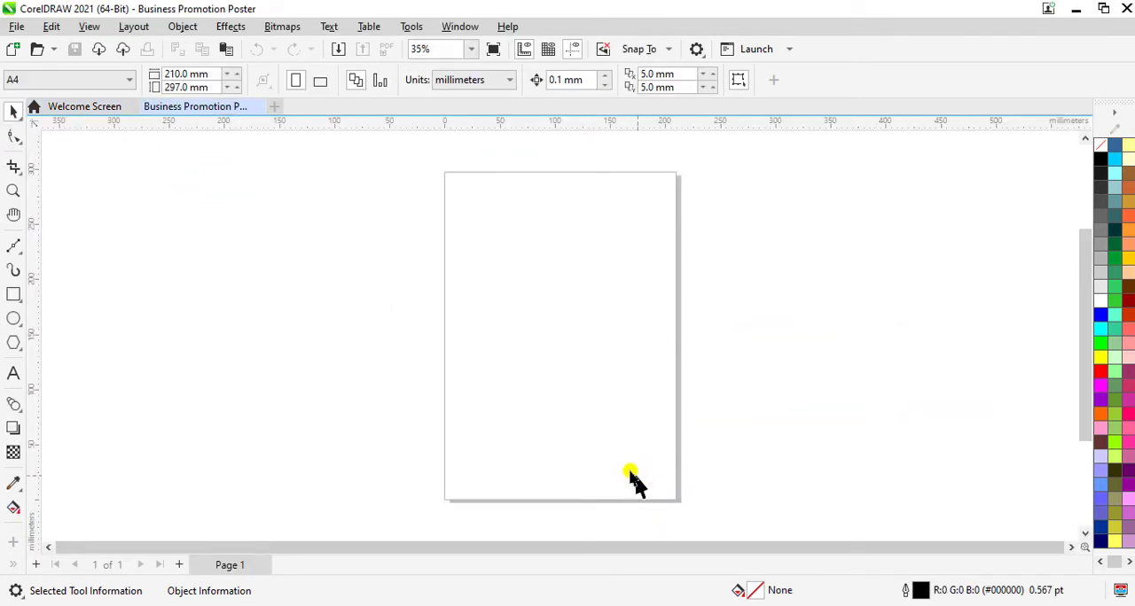
# Step: Draw a rectangle about 210 by 296 mm covering the whole page
pyautogui.click(15, 298)
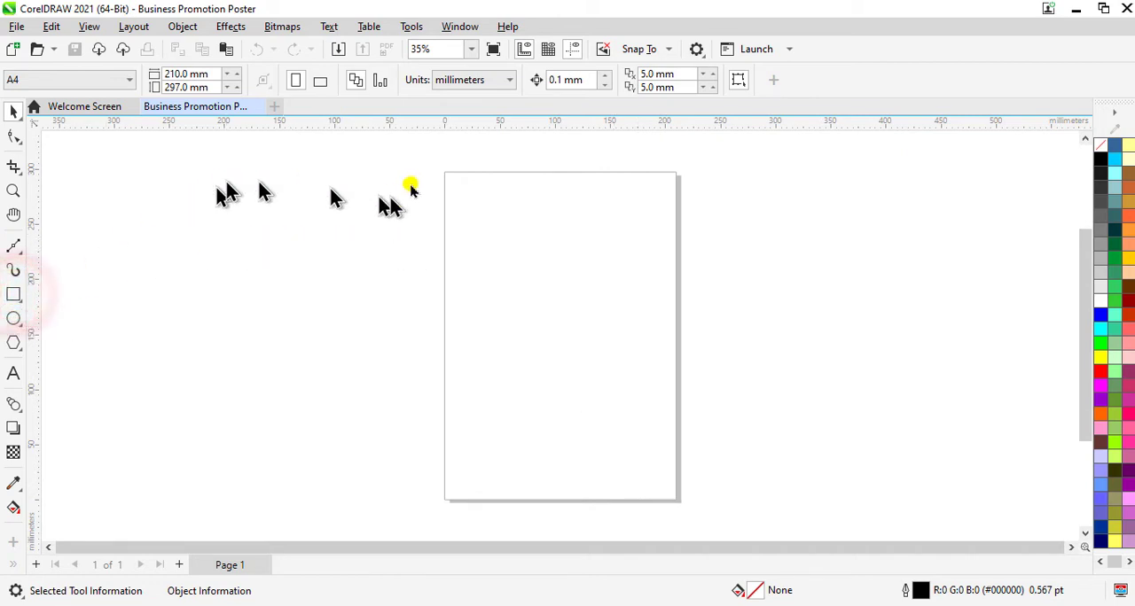
pyautogui.scroll(1, 445, 170)
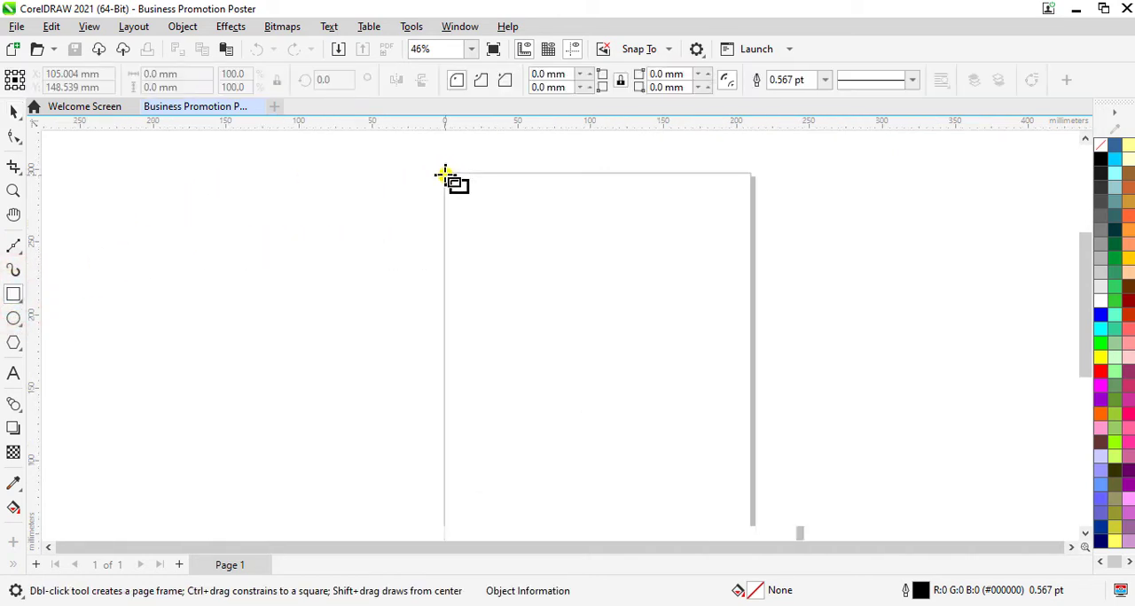
pyautogui.scroll(2, 446, 171)
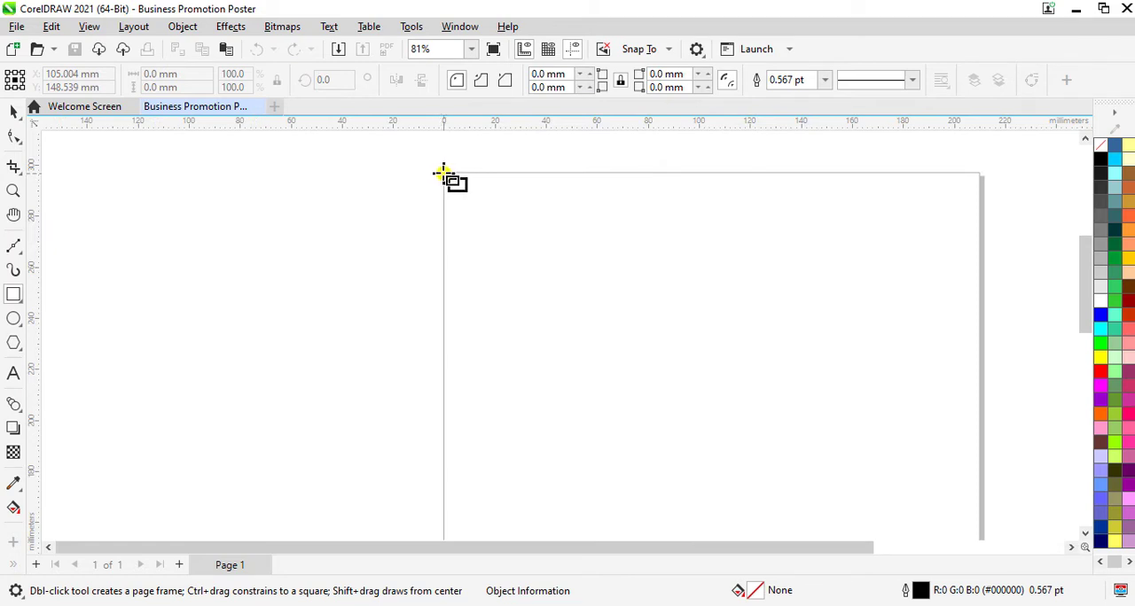
pyautogui.moveTo(443, 173); pyautogui.dragTo(980, 481)
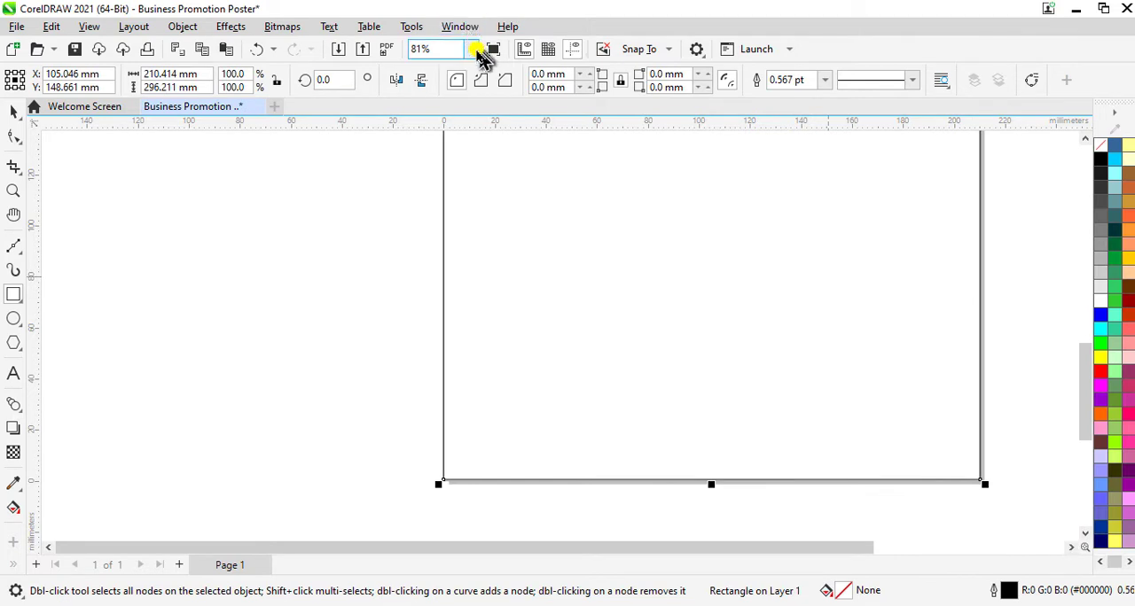
pyautogui.click(470, 49)
pyautogui.click(443, 68)
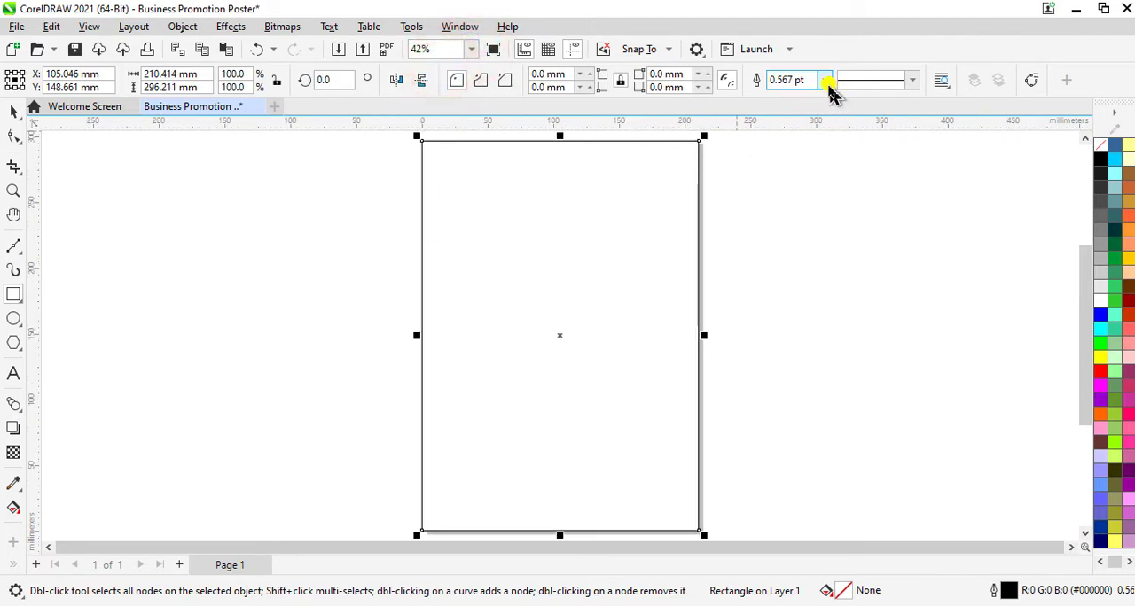
# Step: Set the page-sized rectangle's outline width to Hairline and deselect it
pyautogui.click(824, 80)
pyautogui.click(795, 110)
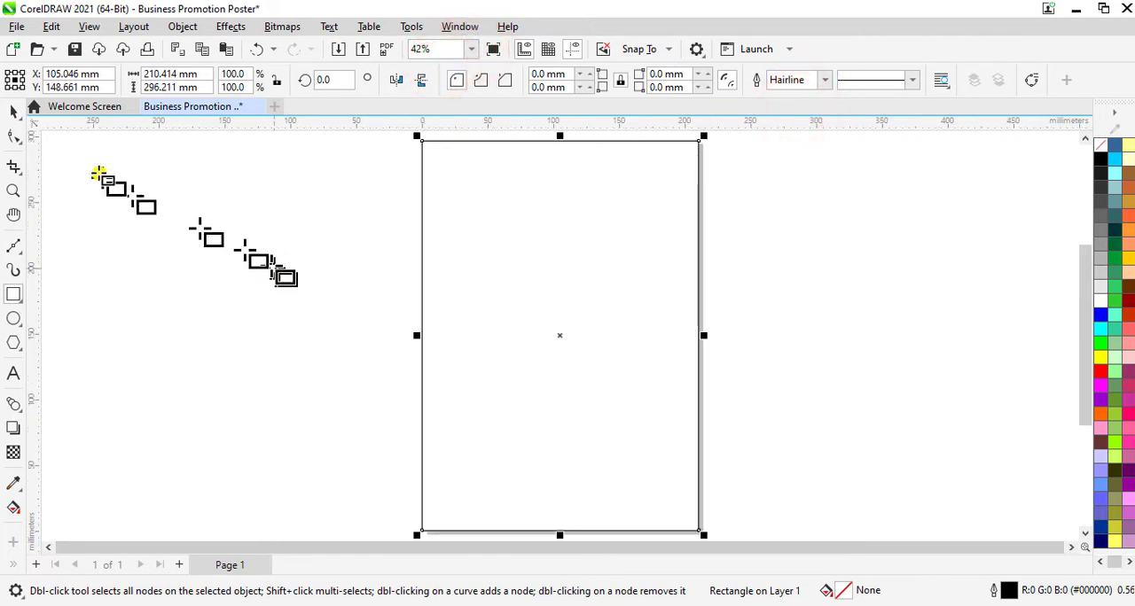
pyautogui.click(16, 115)
pyautogui.click(298, 329)
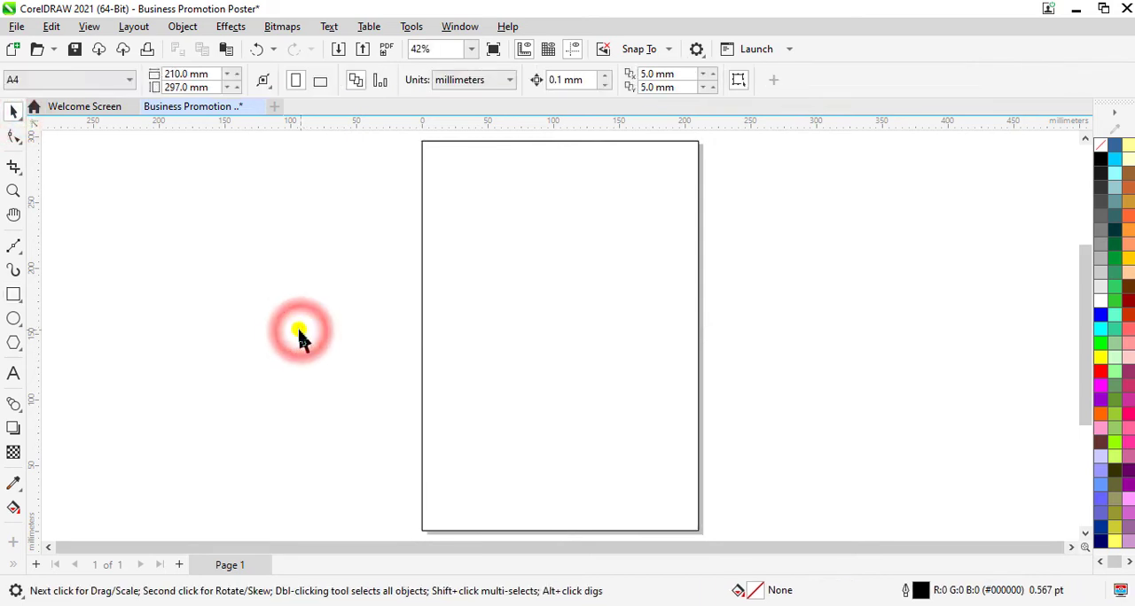
# Step: Draw a large ellipse about 191 by 203 mm over the lower right part of the page
pyautogui.click(14, 319)
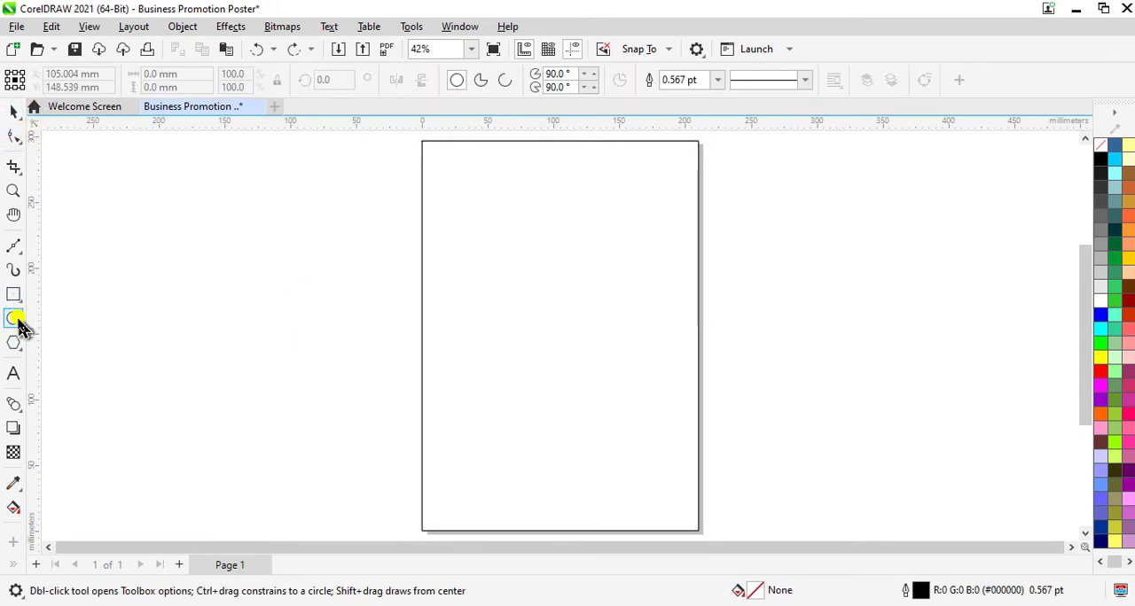
pyautogui.click(15, 320)
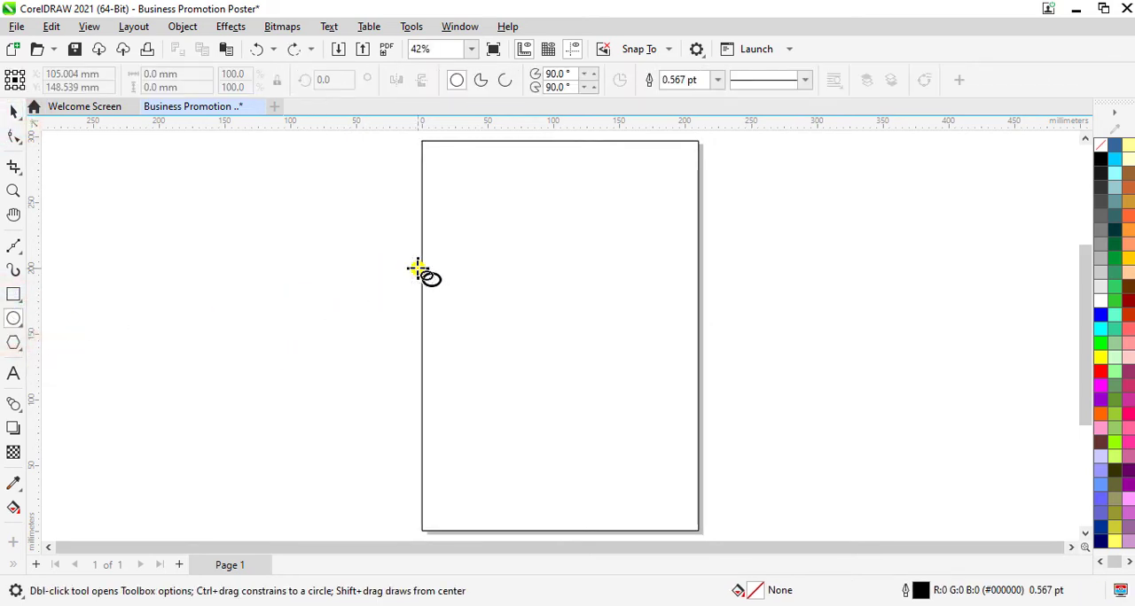
pyautogui.moveTo(467, 284)
pyautogui.mouseDown()
pyautogui.moveTo(562, 393)
pyautogui.moveTo(677, 464)
pyautogui.moveTo(699, 522)
pyautogui.moveTo(723, 488)
pyautogui.moveTo(715, 504)
pyautogui.mouseUp()
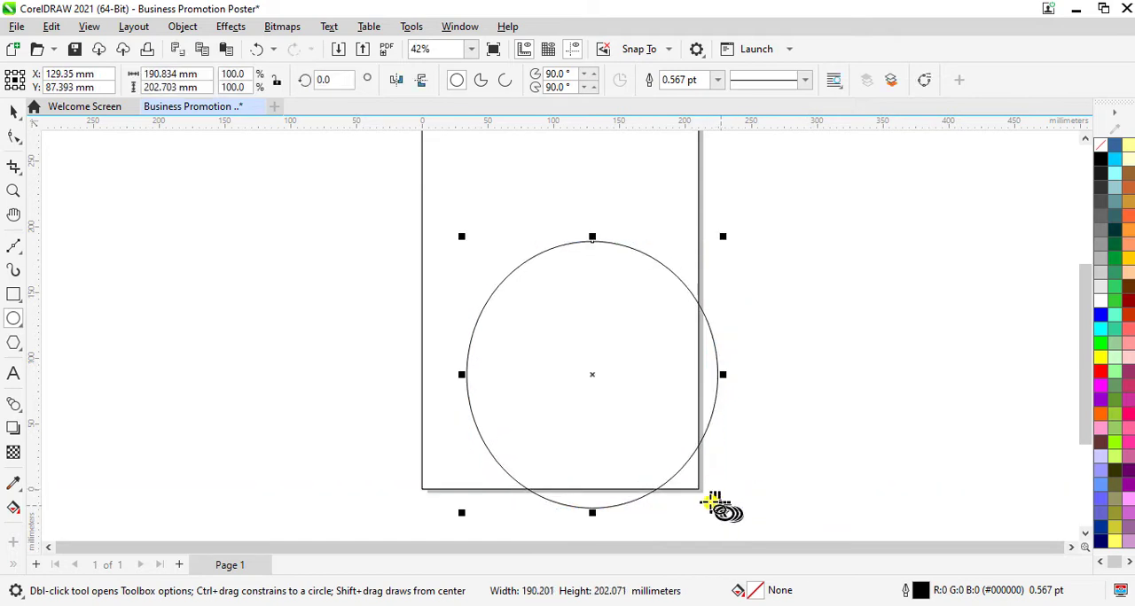
# Step: Enlarge the ellipse to about 286 by 304 mm and move its centre to about X 87 mm, Y 120 mm
pyautogui.click(13, 111)
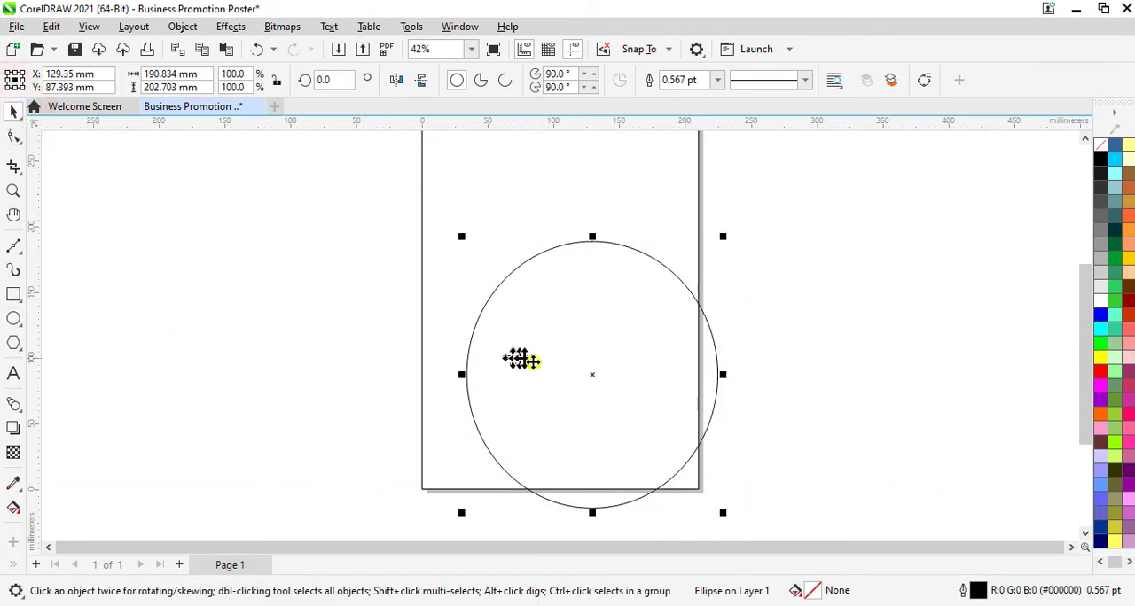
pyautogui.moveTo(588, 377); pyautogui.dragTo(551, 363)
pyautogui.scroll(1, 925, 387)
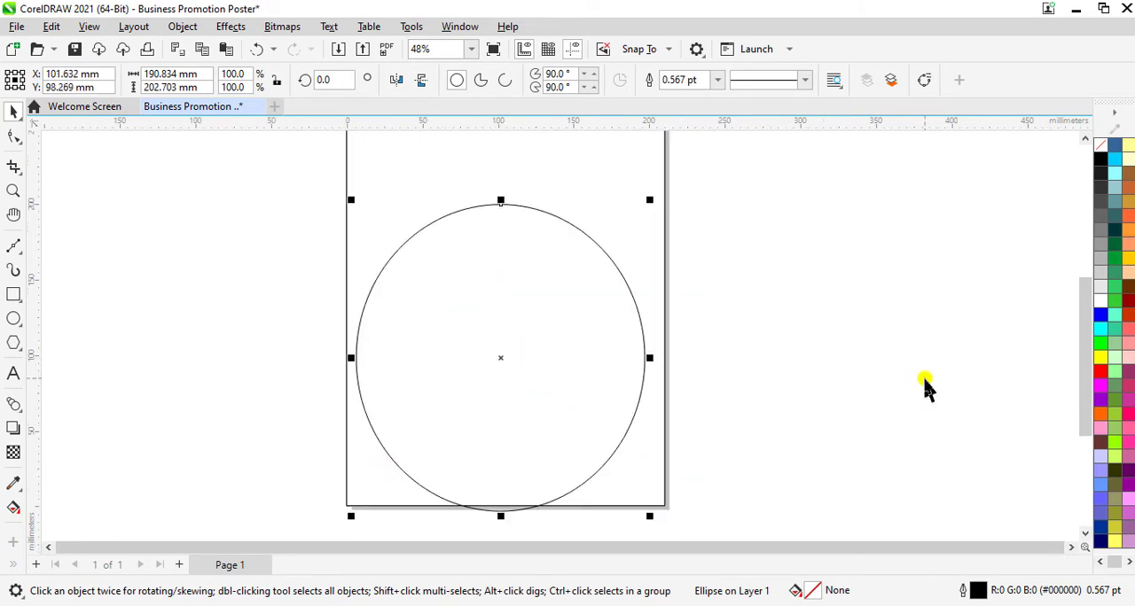
pyautogui.click(470, 48)
pyautogui.click(456, 62)
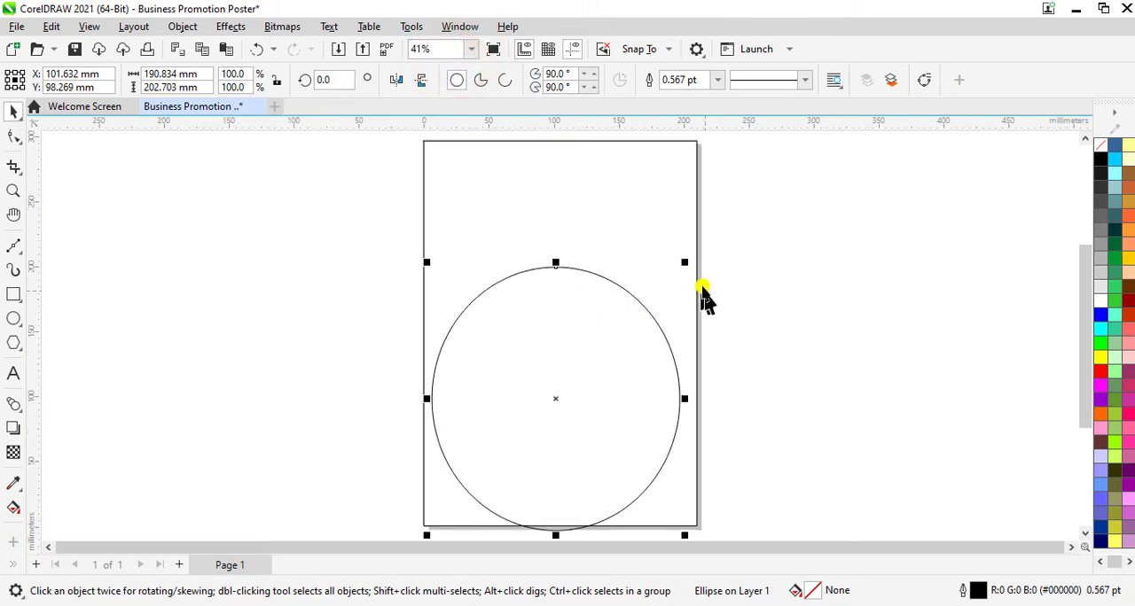
pyautogui.moveTo(685, 263); pyautogui.dragTo(807, 229)
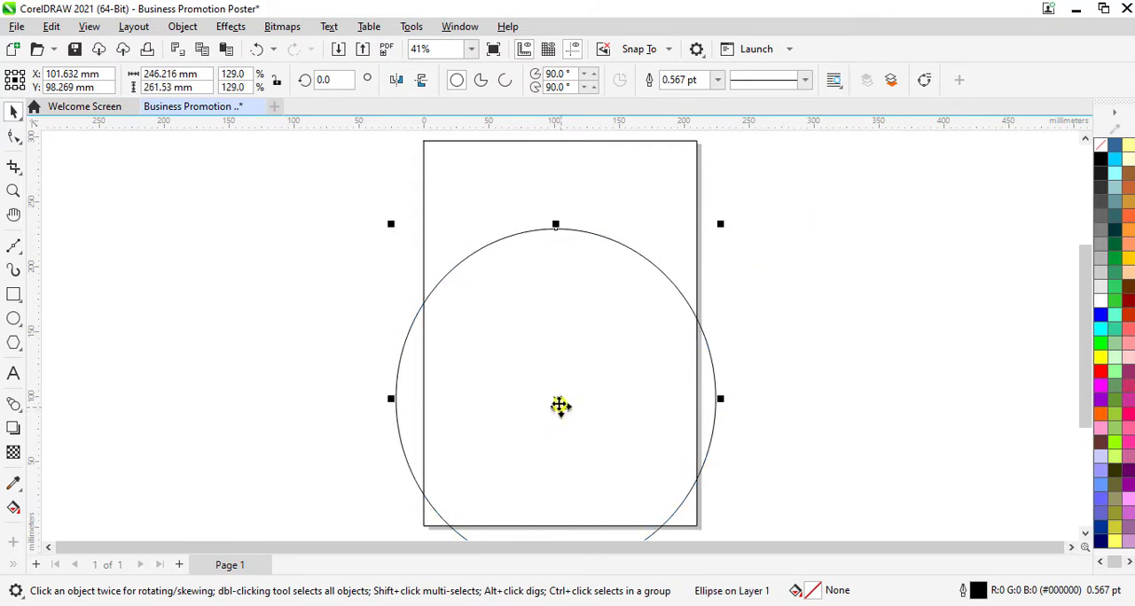
pyautogui.moveTo(557, 399)
pyautogui.mouseDown()
pyautogui.moveTo(509, 376)
pyautogui.moveTo(520, 390)
pyautogui.mouseUp()
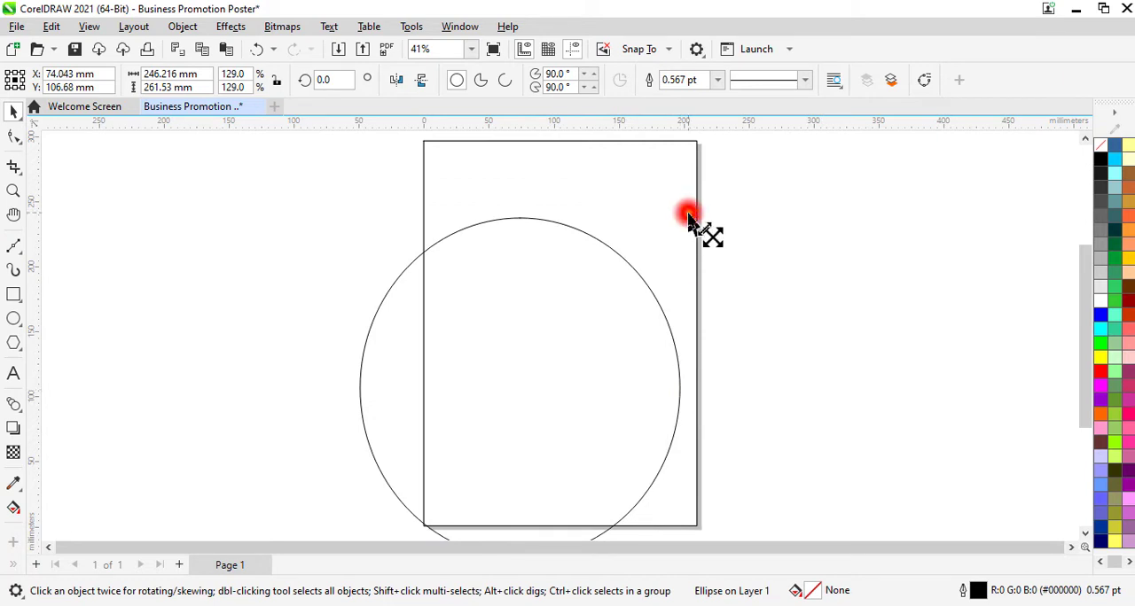
pyautogui.moveTo(688, 217); pyautogui.dragTo(917, 190)
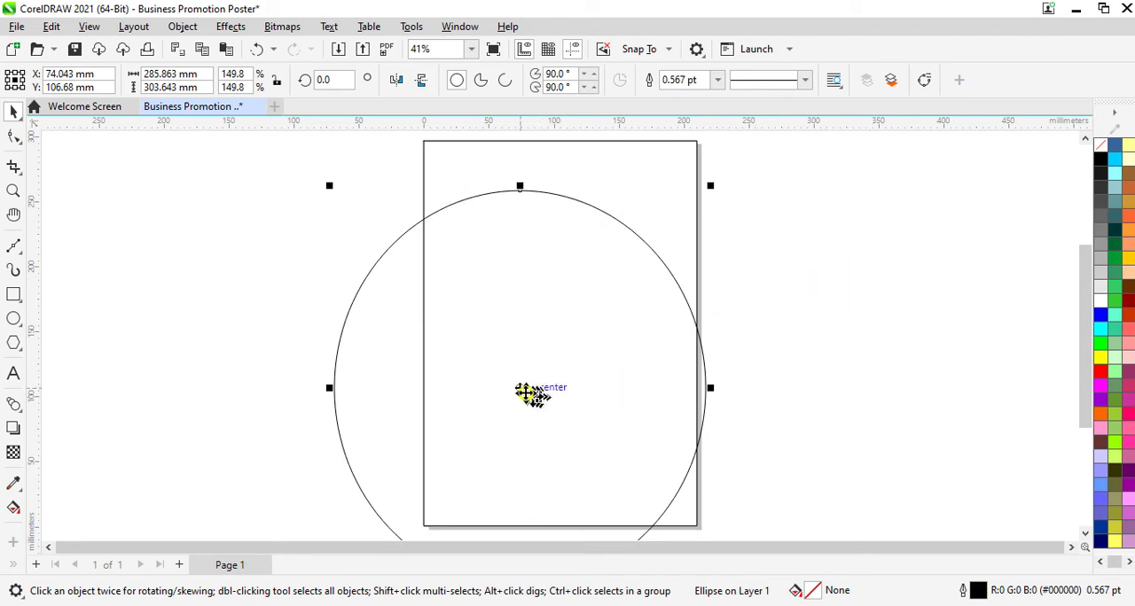
pyautogui.moveTo(526, 392); pyautogui.dragTo(537, 371)
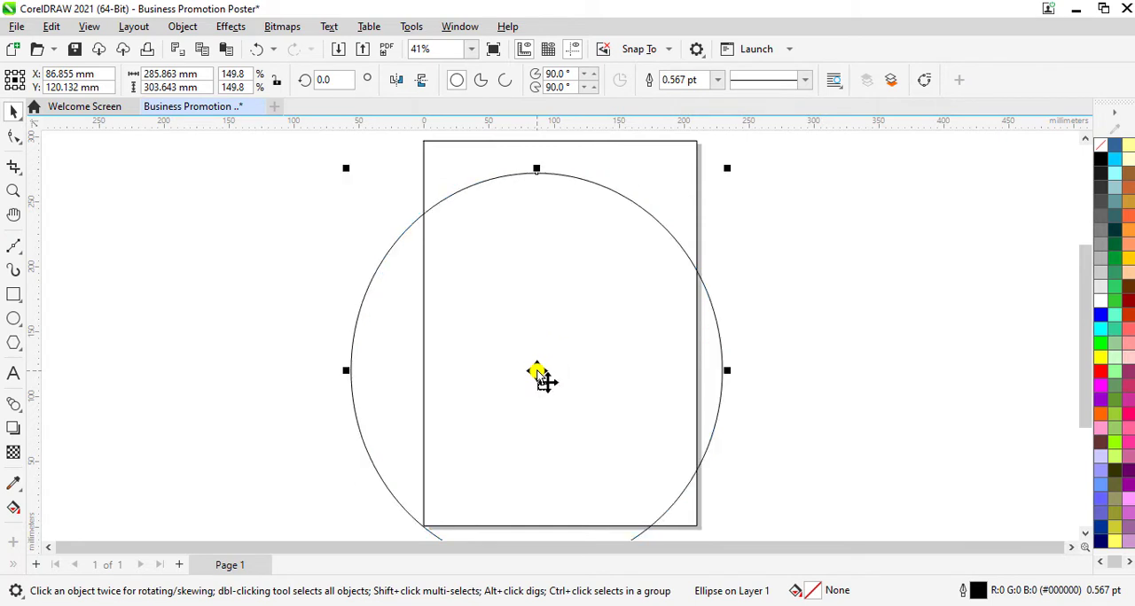
pyautogui.click(838, 421)
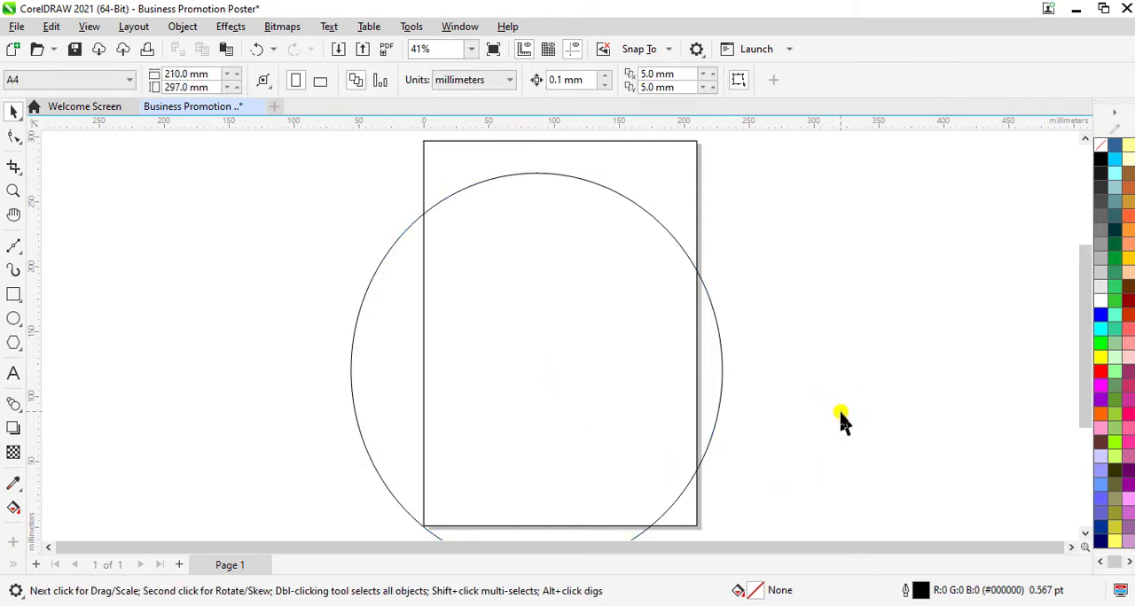
# Step: Draw a smaller ellipse about 120 by 129 mm and move it over the page's right edge, centred at about X 200 mm
pyautogui.click(13, 318)
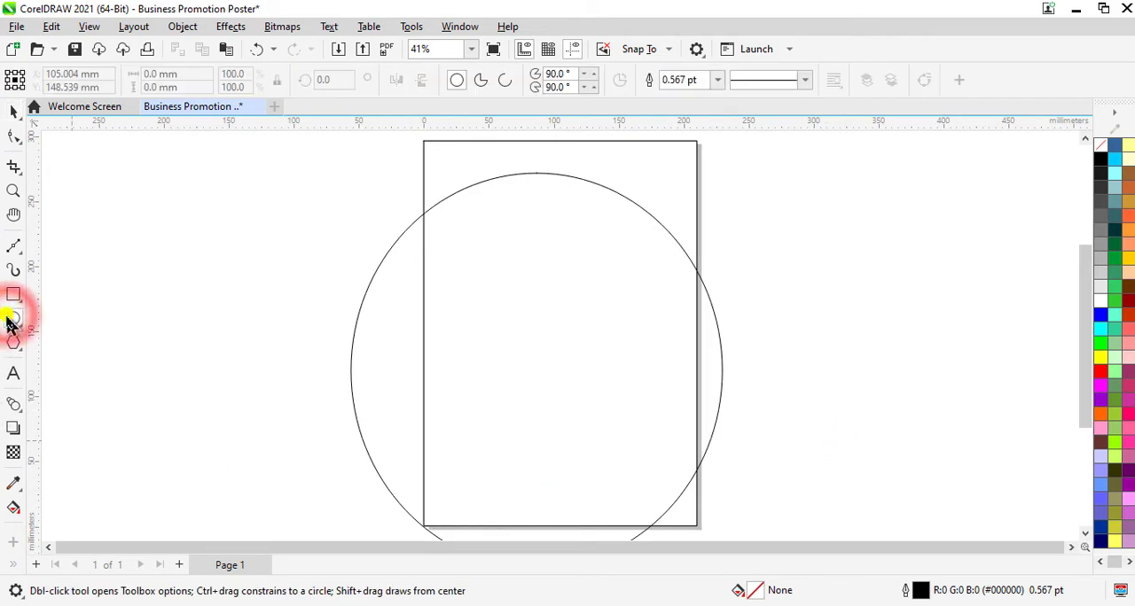
pyautogui.moveTo(841, 281)
pyautogui.mouseDown()
pyautogui.moveTo(818, 380)
pyautogui.moveTo(742, 399)
pyautogui.moveTo(727, 431)
pyautogui.moveTo(683, 448)
pyautogui.mouseUp()
pyautogui.click(14, 111)
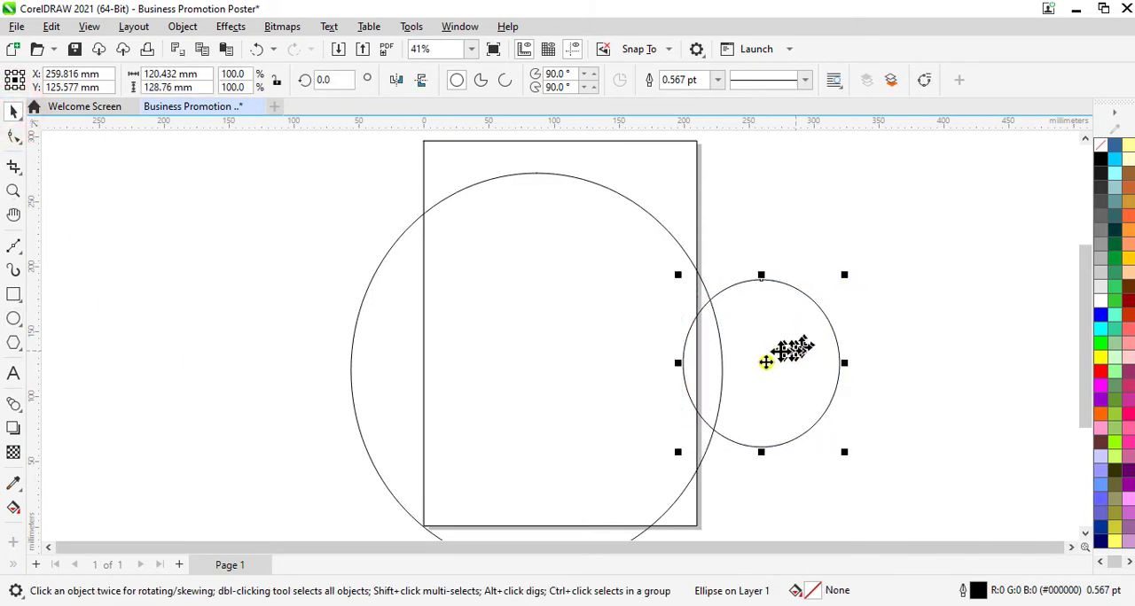
pyautogui.moveTo(765, 363); pyautogui.dragTo(683, 367)
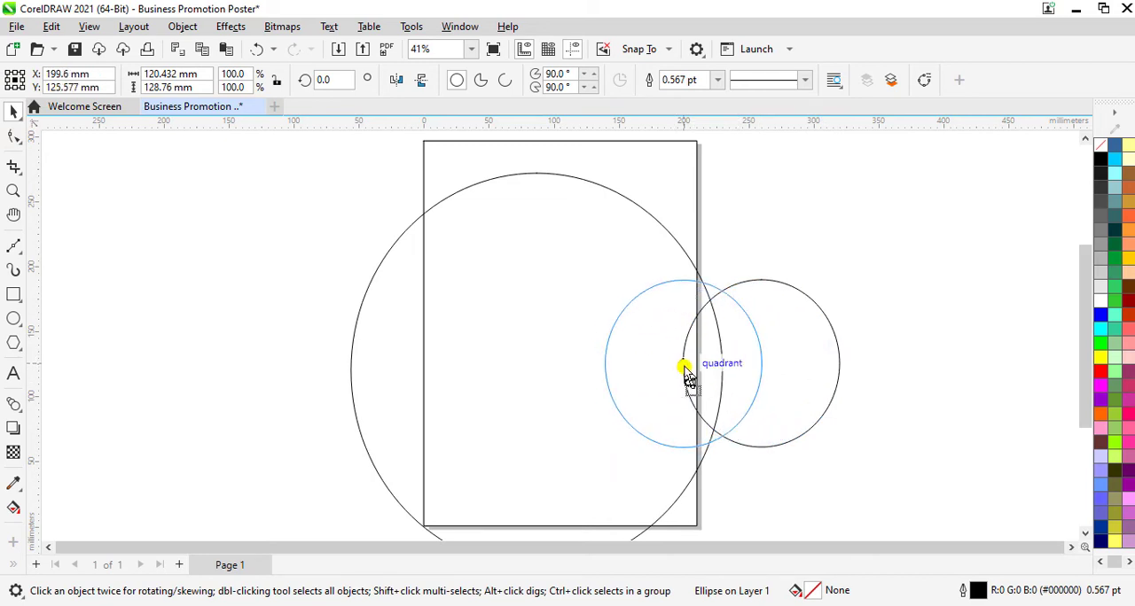
pyautogui.moveTo(684, 367); pyautogui.dragTo(685, 366)
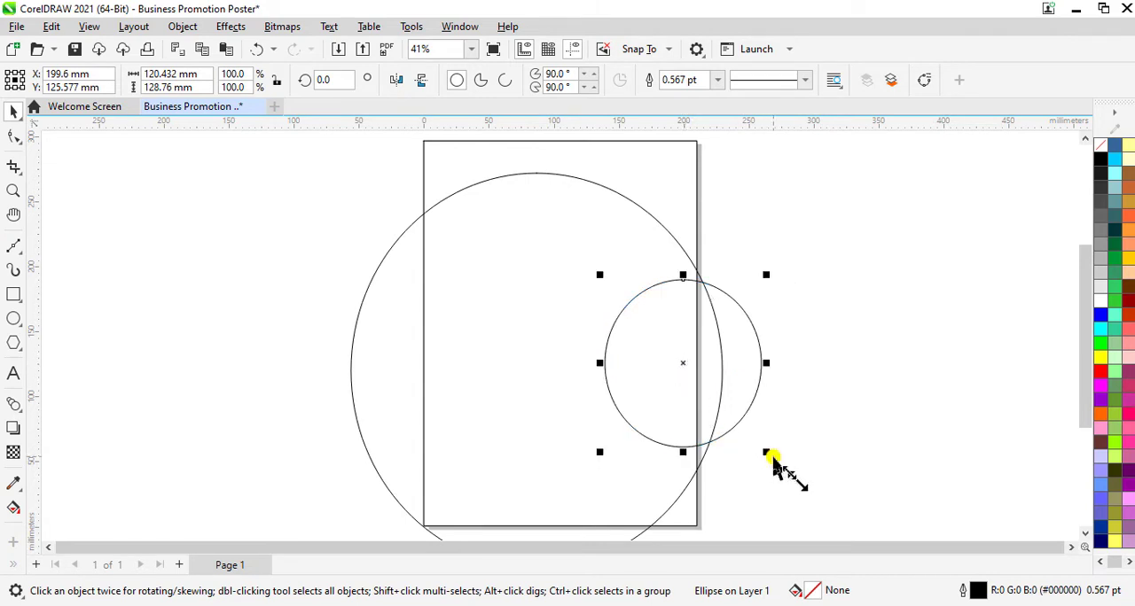
# Step: Enlarge the smaller ellipse to about 140 by 149 mm and move its centre to about X 205 mm, Y 121 mm
pyautogui.moveTo(771, 456)
pyautogui.mouseDown()
pyautogui.moveTo(798, 474)
pyautogui.moveTo(782, 467)
pyautogui.mouseUp()
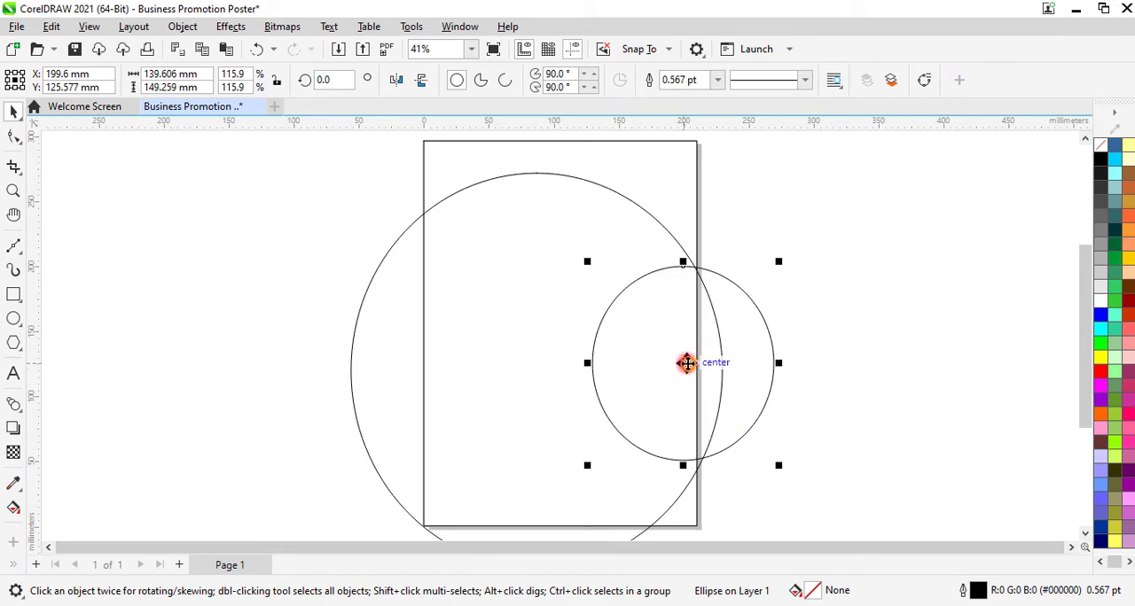
pyautogui.moveTo(687, 363); pyautogui.dragTo(689, 369)
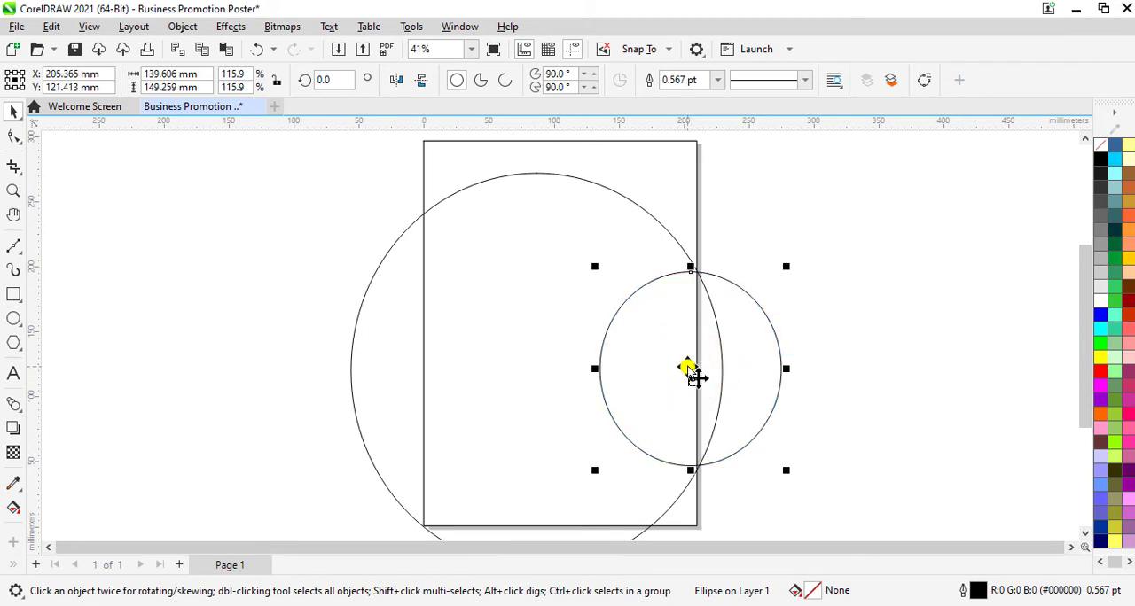
pyautogui.click(874, 354)
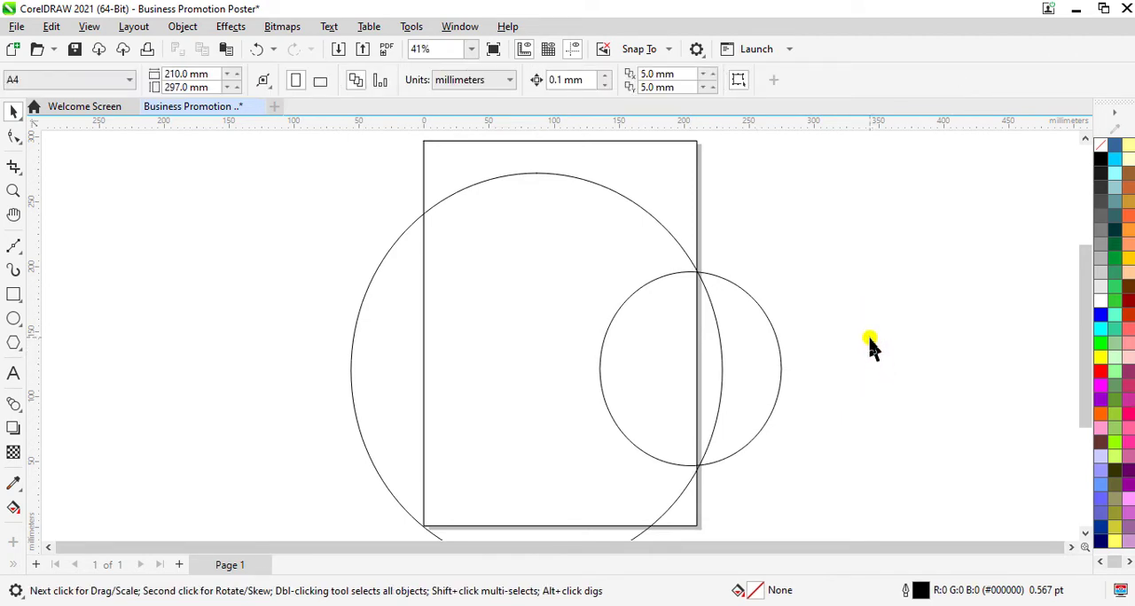
# Step: Import the image Poster 2.jpg from the Coral Draw Files folder and place it small, to the right of the page
pyautogui.hotkey('ctrl', 'i')
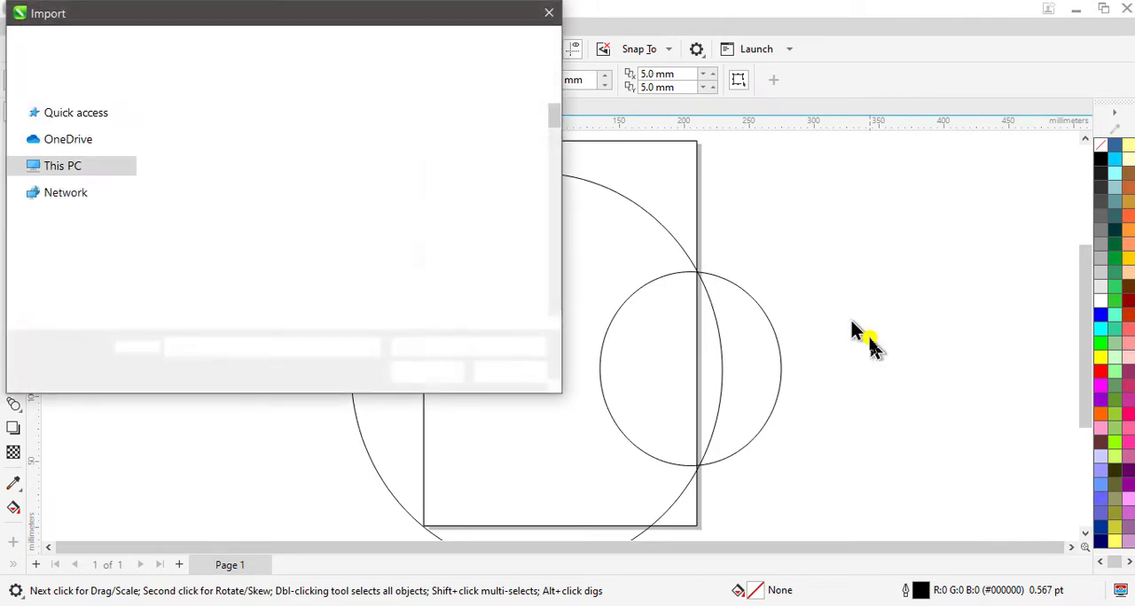
pyautogui.scroll(-3, 391, 212)
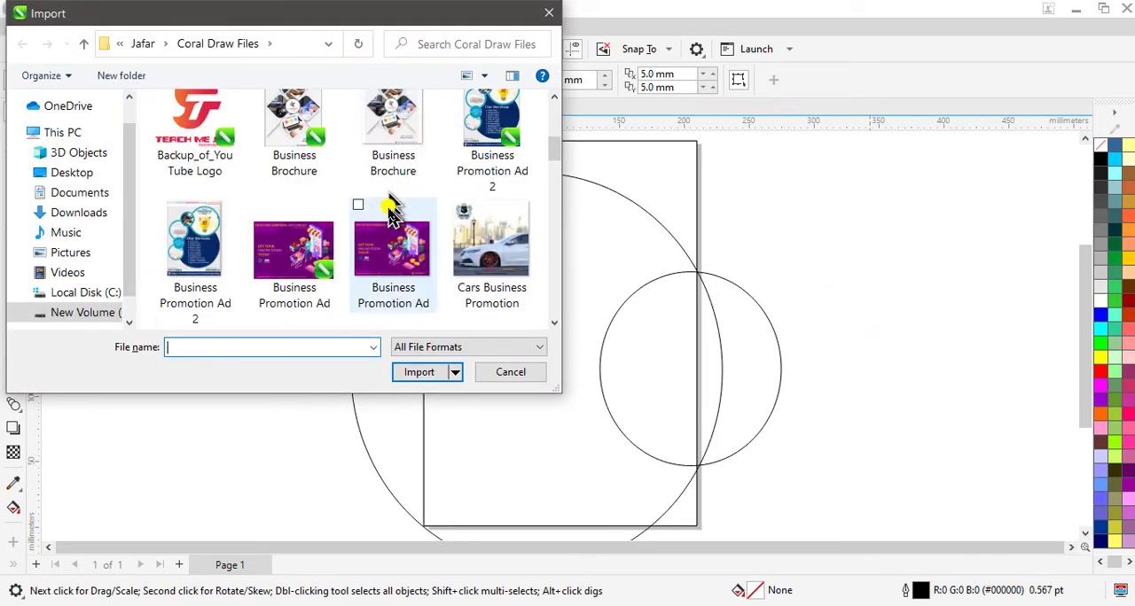
pyautogui.scroll(-10, 391, 218)
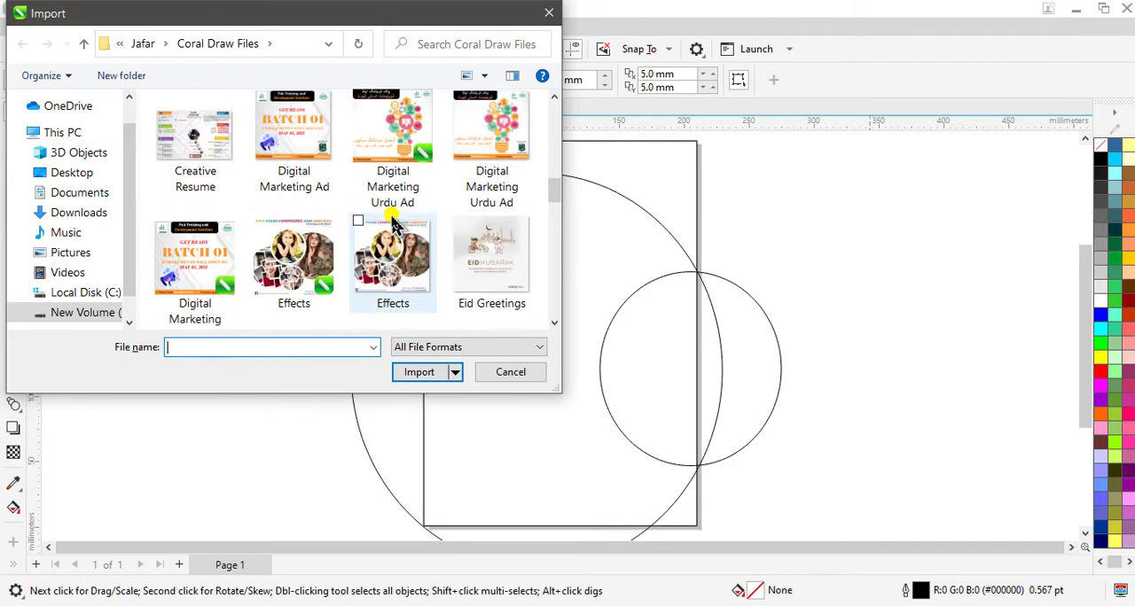
pyautogui.scroll(-5, 395, 226)
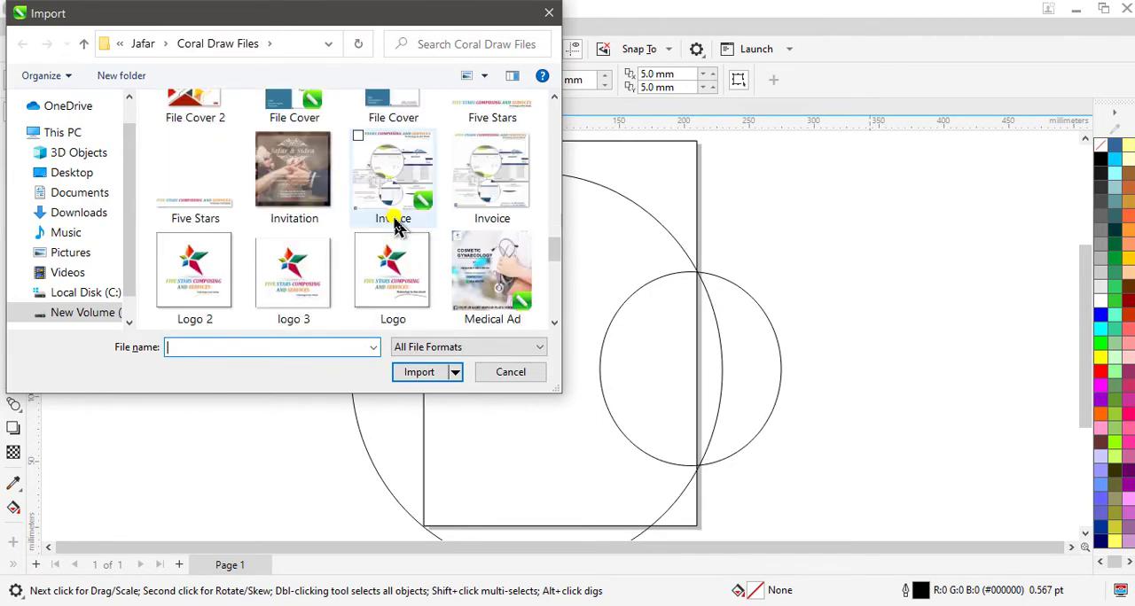
pyautogui.scroll(-3, 396, 227)
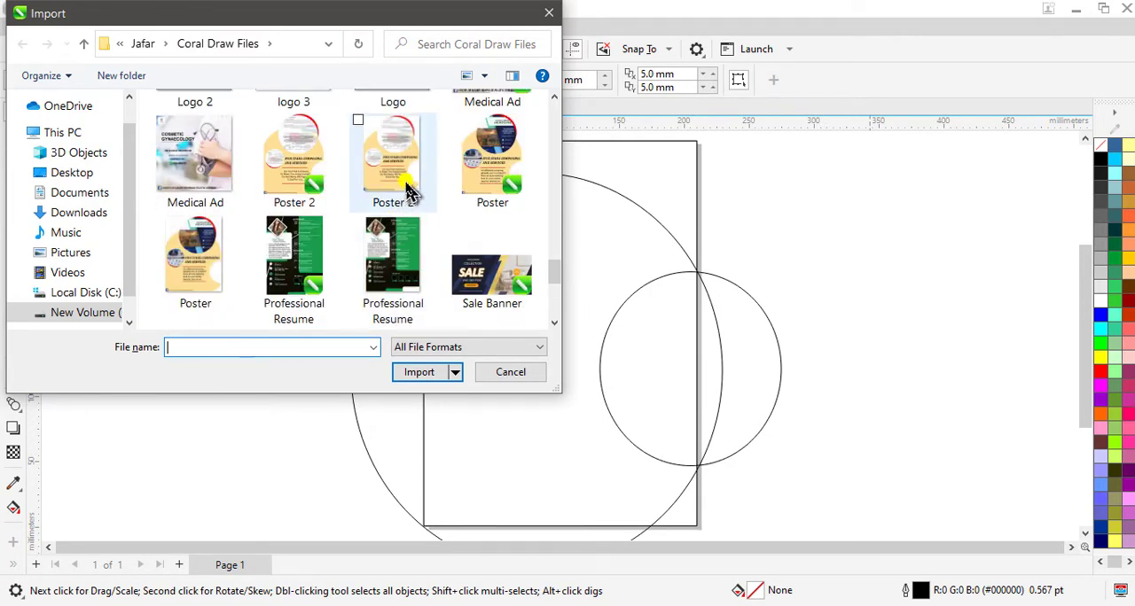
pyautogui.click(408, 188)
pyautogui.click(426, 372)
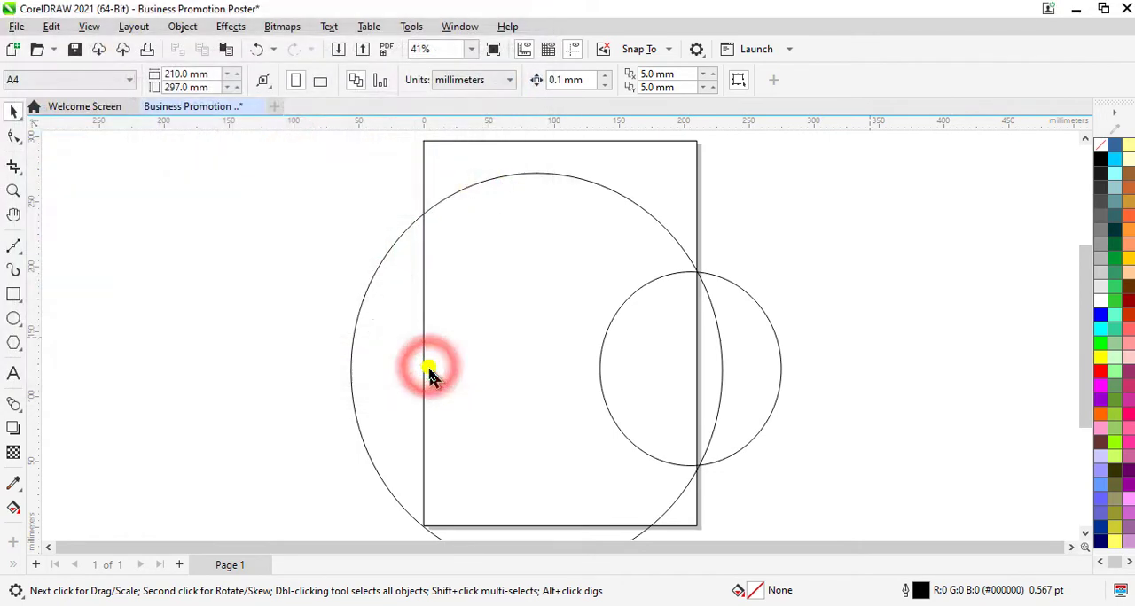
pyautogui.moveTo(894, 235); pyautogui.dragTo(950, 307)
# Step: Apply the pale orange sampled from the reference poster to the large ellipse's fill and outline, and delete the poster image
pyautogui.click(15, 485)
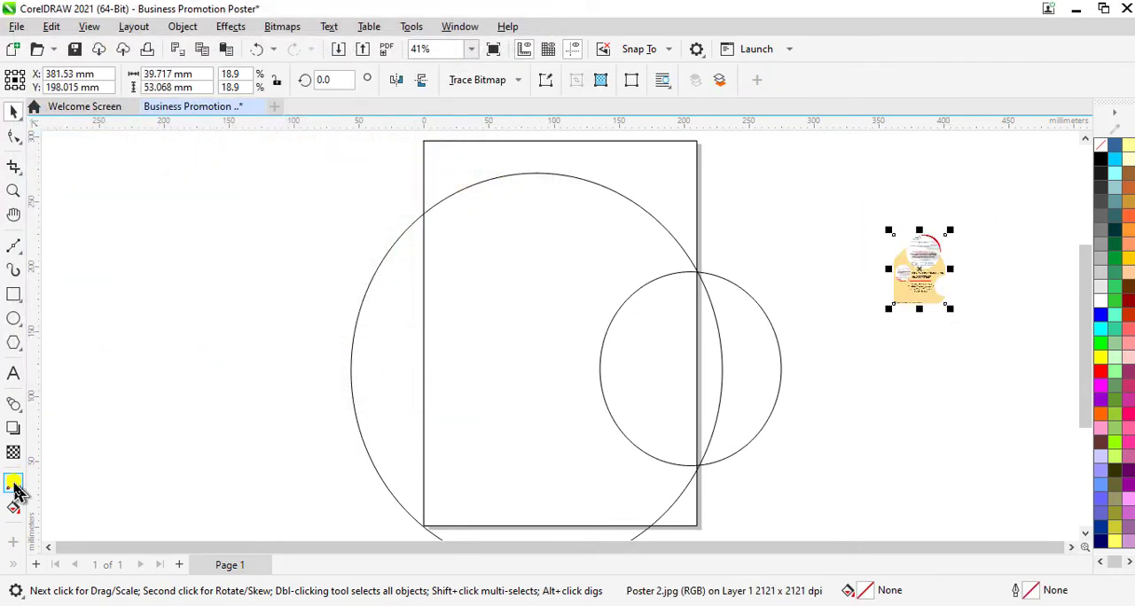
pyautogui.click(906, 294)
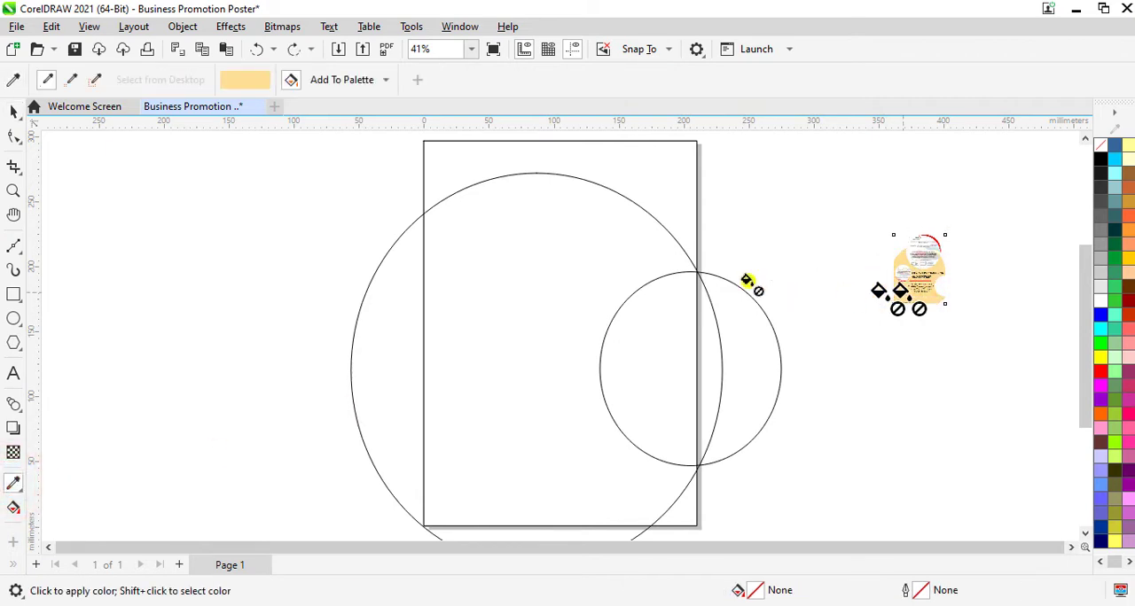
pyautogui.click(487, 331)
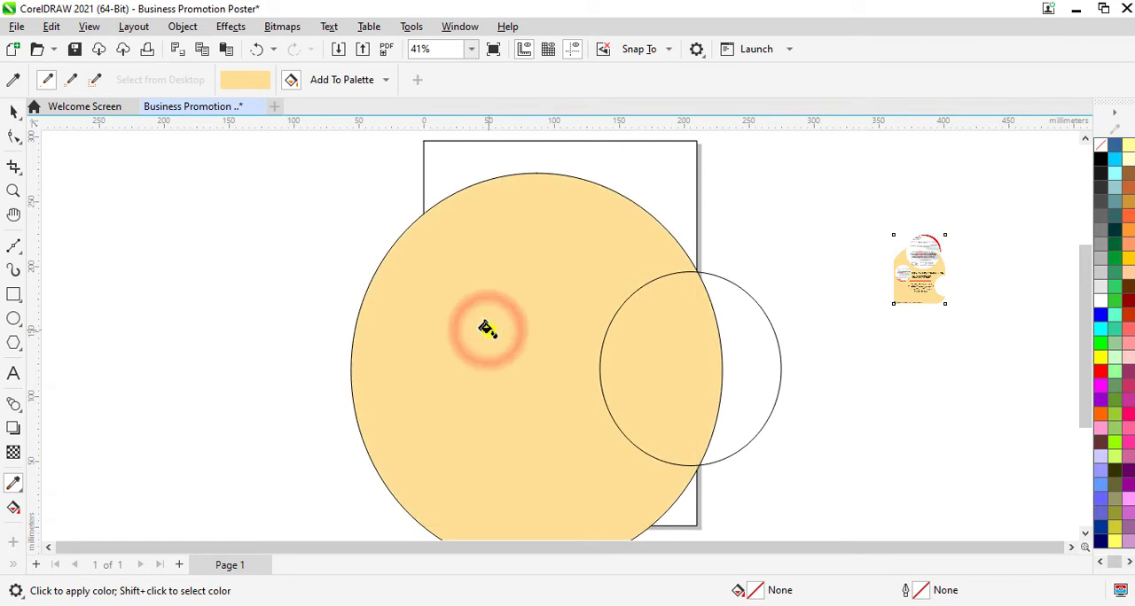
pyautogui.click(359, 314)
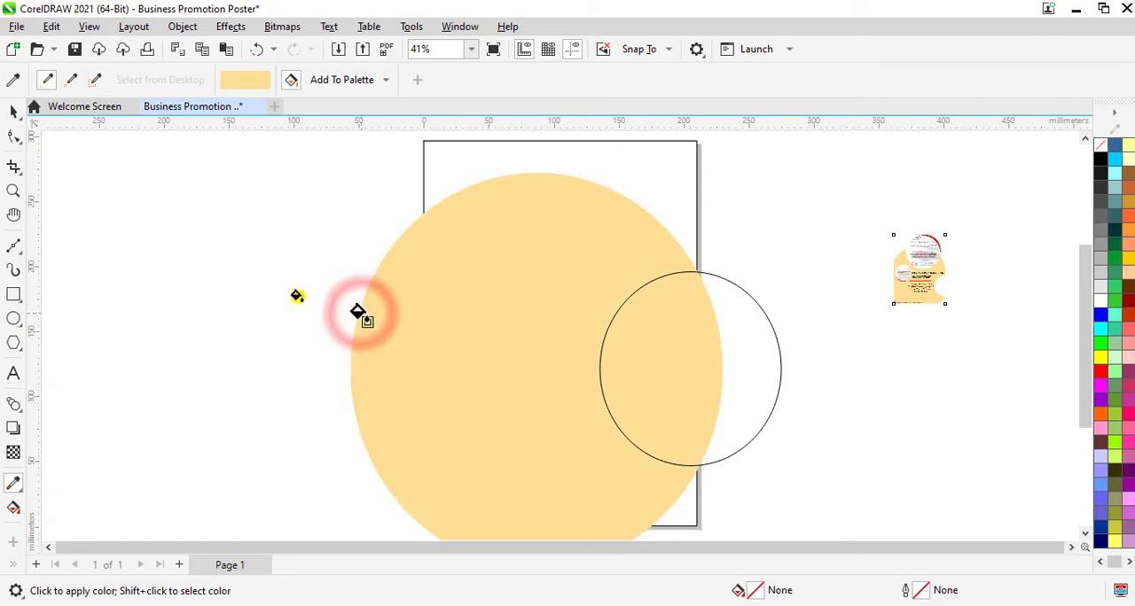
pyautogui.click(13, 112)
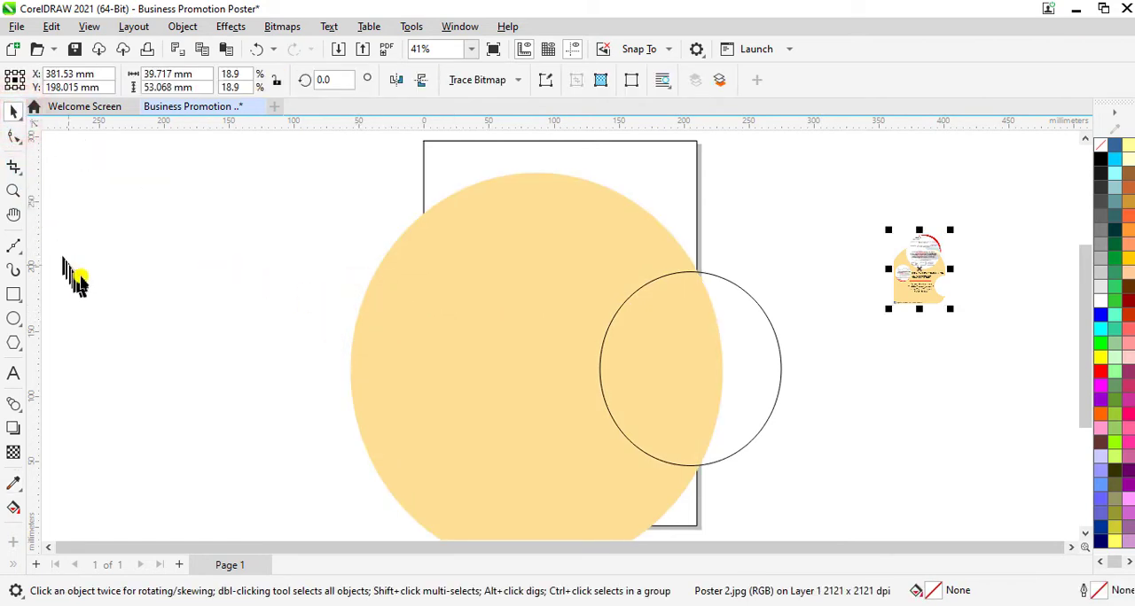
pyautogui.press('Delete')
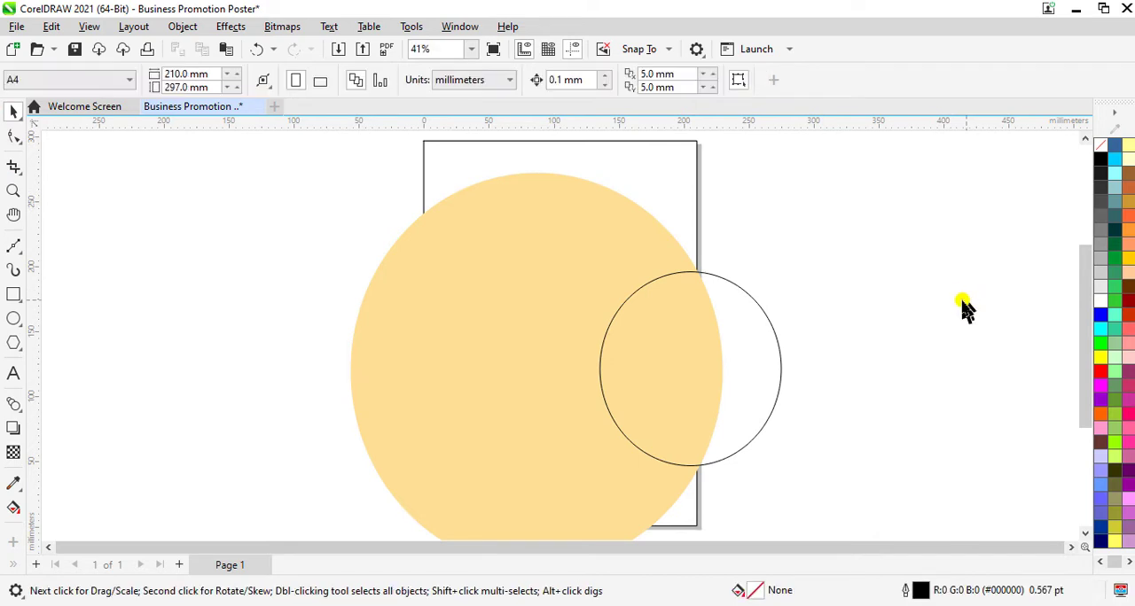
# Step: PowerClip the large pale orange ellipse inside the page-sized rectangle
pyautogui.click(524, 397)
pyautogui.rightClick(524, 400)
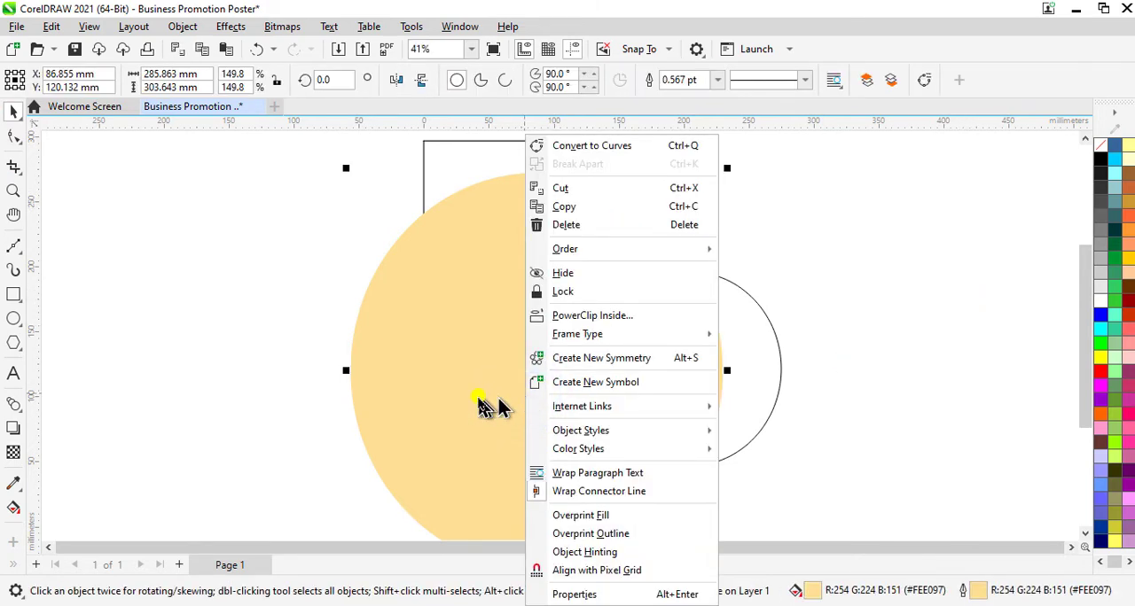
pyautogui.click(587, 317)
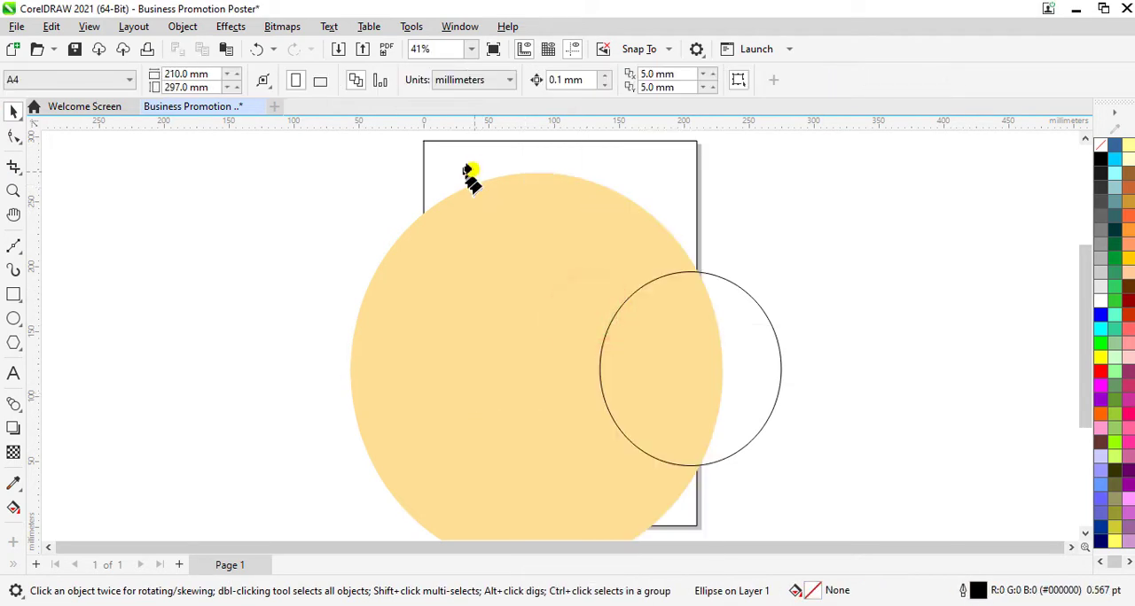
pyautogui.click(471, 170)
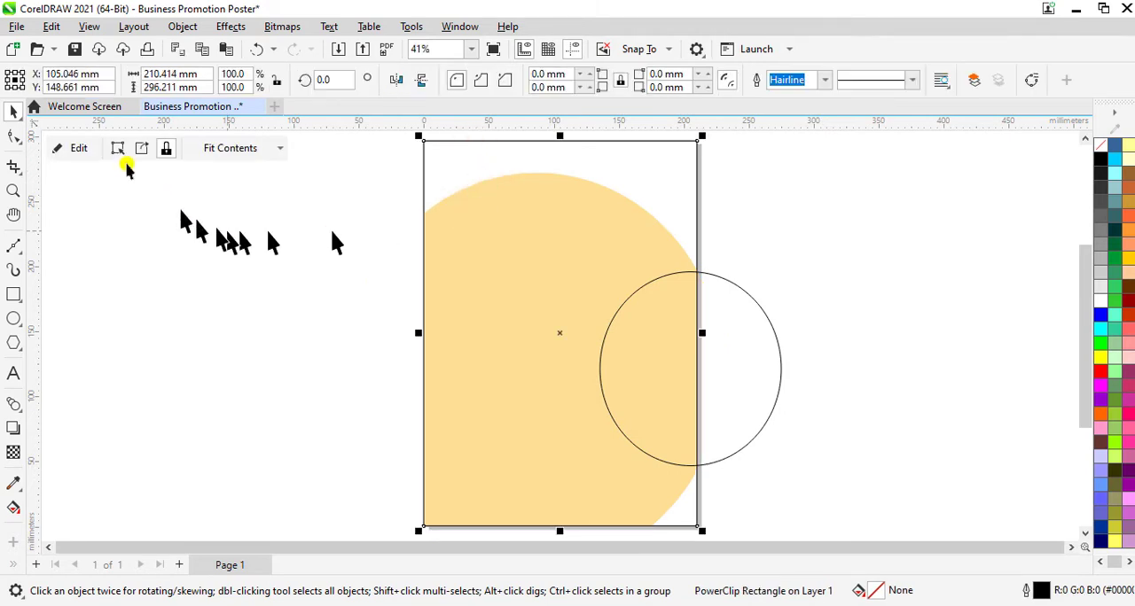
pyautogui.click(13, 112)
pyautogui.click(922, 394)
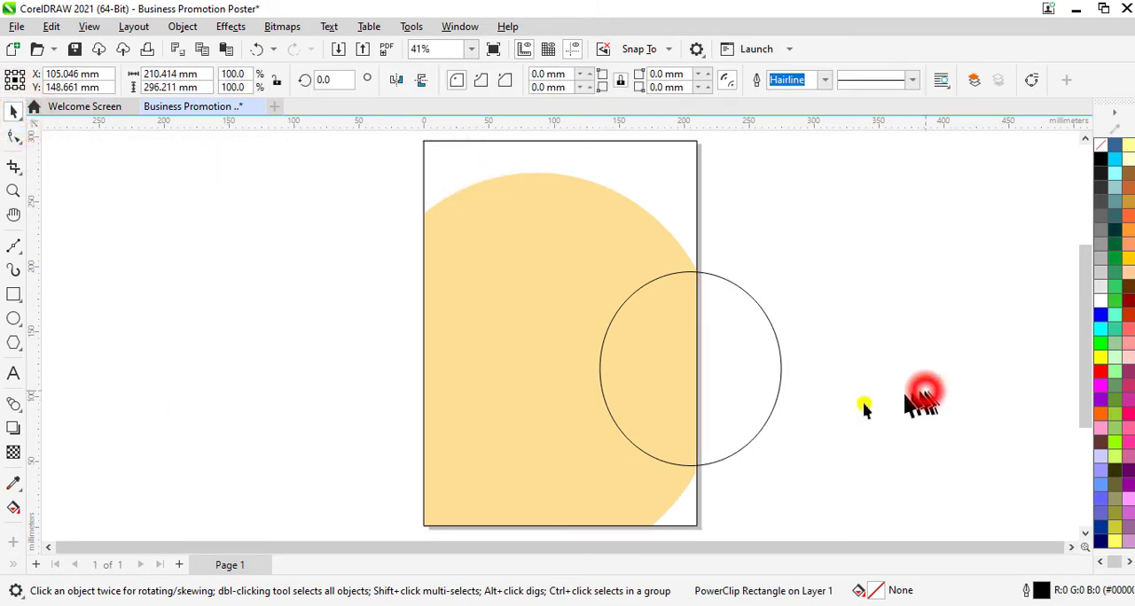
# Step: Fill the smaller ellipse over the page's right edge with white and remove its outline
pyautogui.click(761, 376)
pyautogui.click(1101, 302)
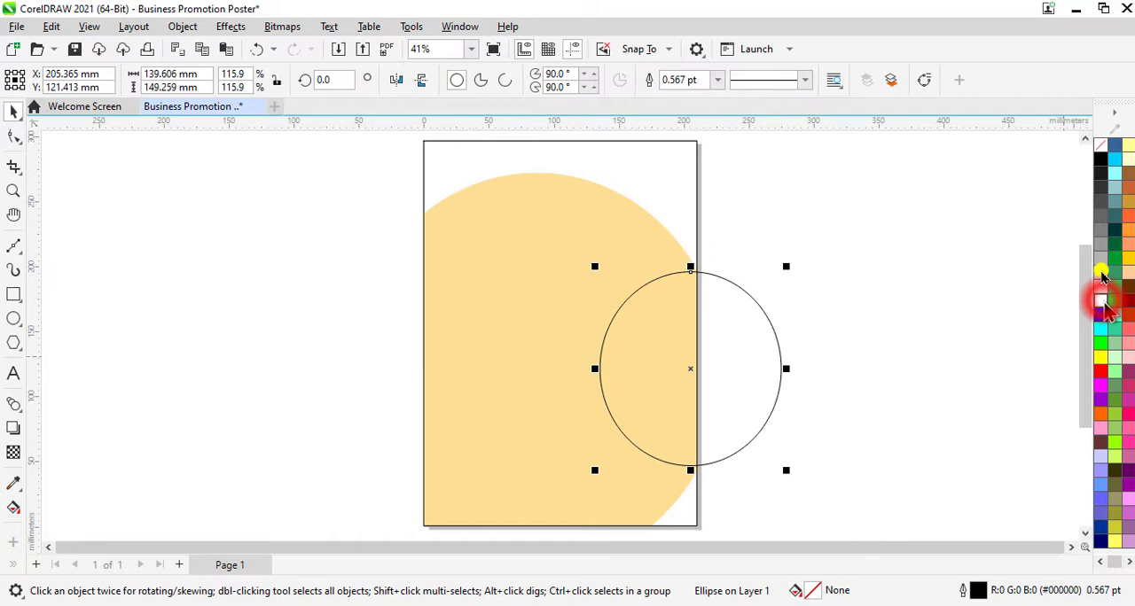
pyautogui.rightClick(1102, 149)
pyautogui.click(1064, 157)
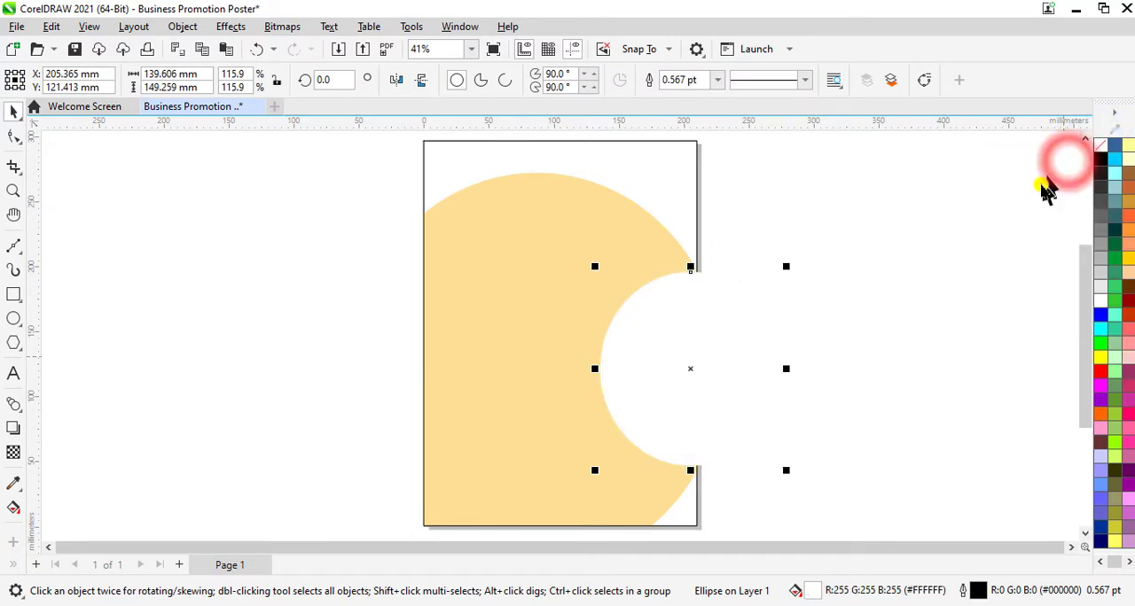
# Step: PowerClip the white ellipse inside the page-sized rectangle
pyautogui.rightClick(676, 386)
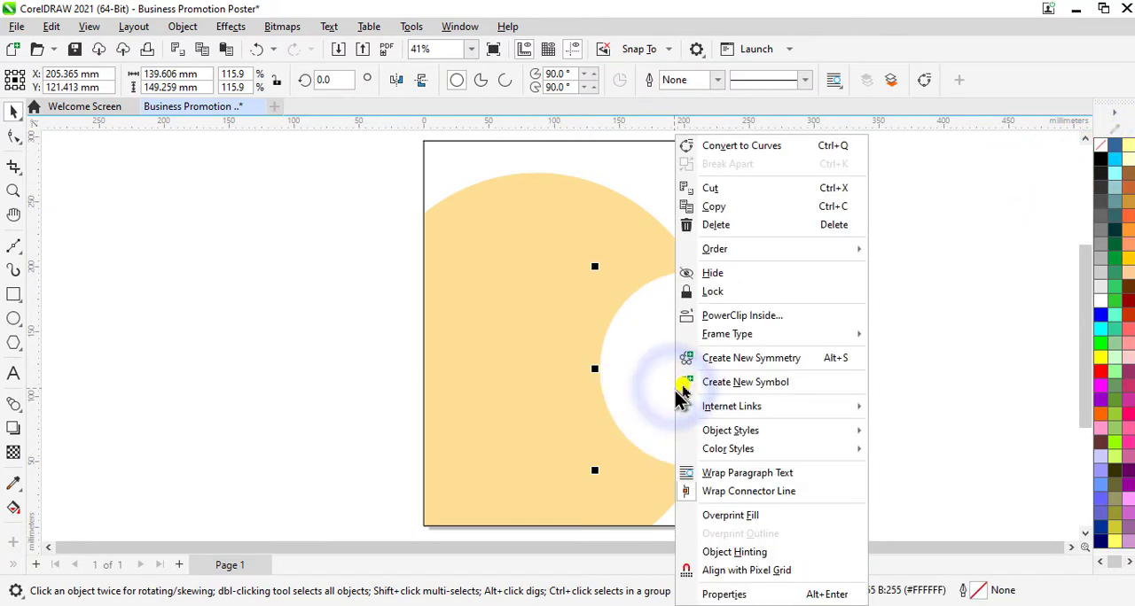
pyautogui.click(730, 317)
pyautogui.click(536, 388)
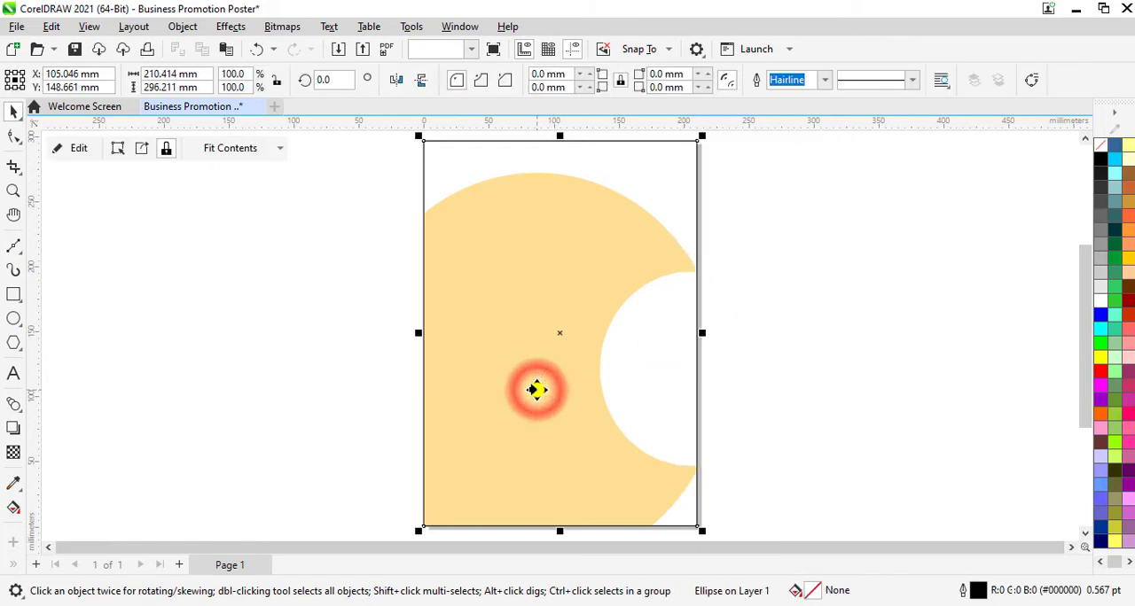
pyautogui.click(302, 355)
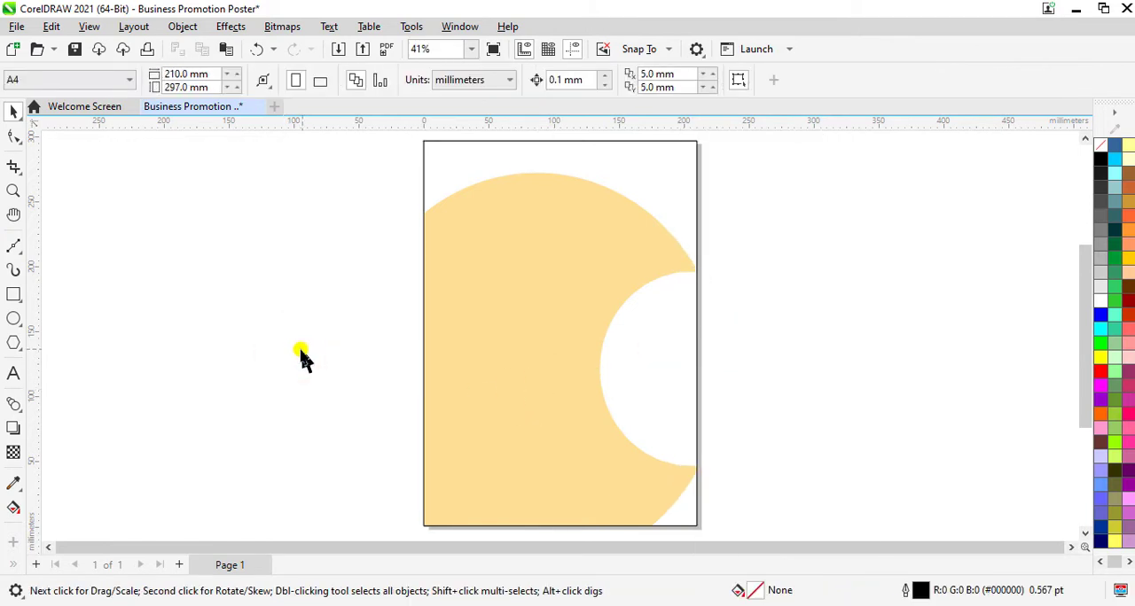
# Step: Within the PowerClip contents, shrink the white ellipse to about 110 by 118 mm and centre it at about X 201 mm, Y 101 mm
pyautogui.click(642, 418)
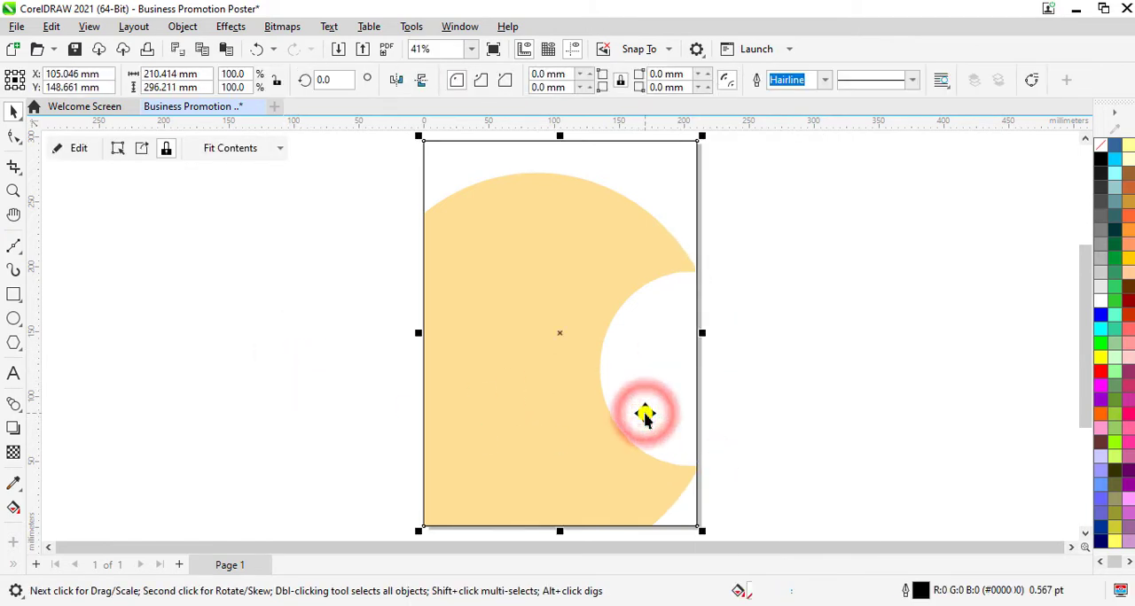
pyautogui.click(76, 148)
pyautogui.click(679, 355)
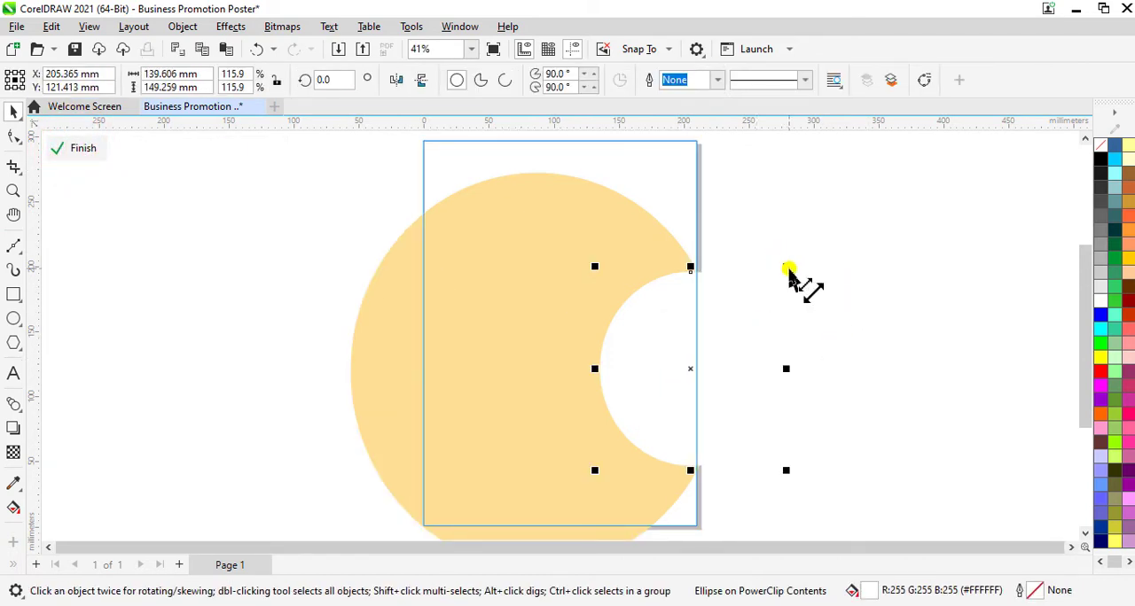
pyautogui.moveTo(786, 266)
pyautogui.mouseDown()
pyautogui.moveTo(798, 292)
pyautogui.moveTo(786, 284)
pyautogui.mouseUp()
pyautogui.moveTo(677, 395)
pyautogui.mouseDown()
pyautogui.moveTo(674, 430)
pyautogui.moveTo(671, 413)
pyautogui.mouseUp()
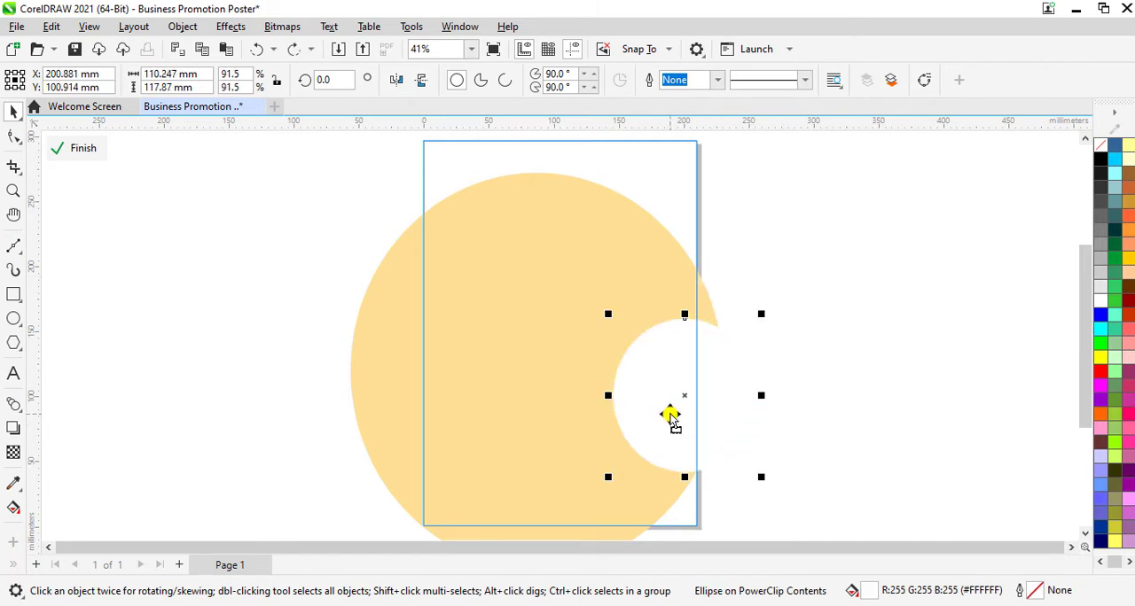
pyautogui.click(75, 148)
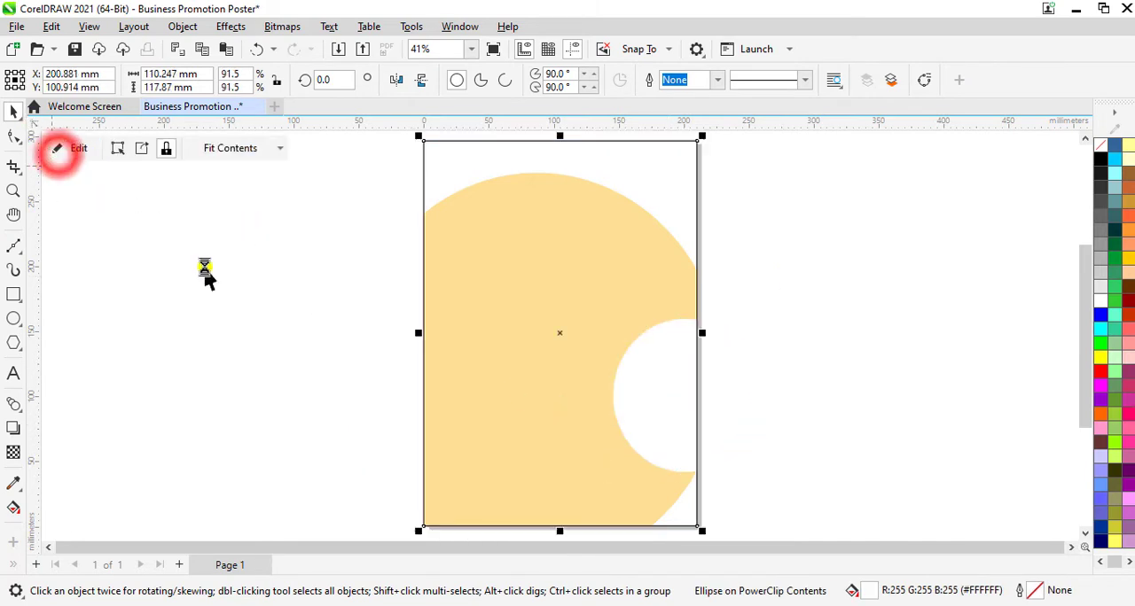
pyautogui.click(204, 283)
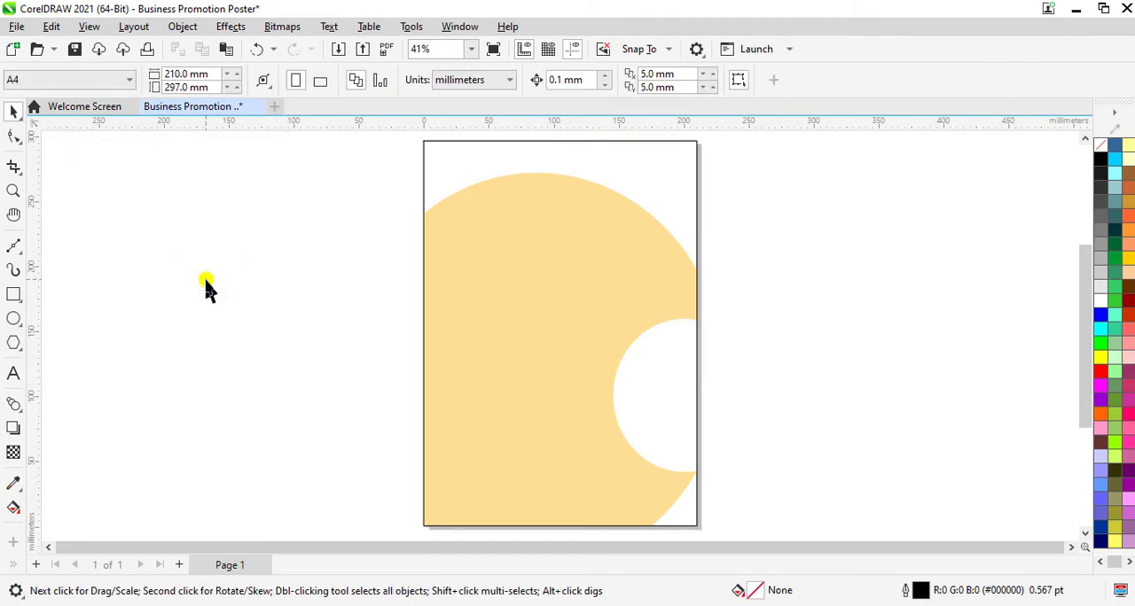
# Step: Draw an ellipse about 134 by 139 mm in the page's upper half and move its centre to about X 120 mm, Y 218 mm
pyautogui.click(13, 319)
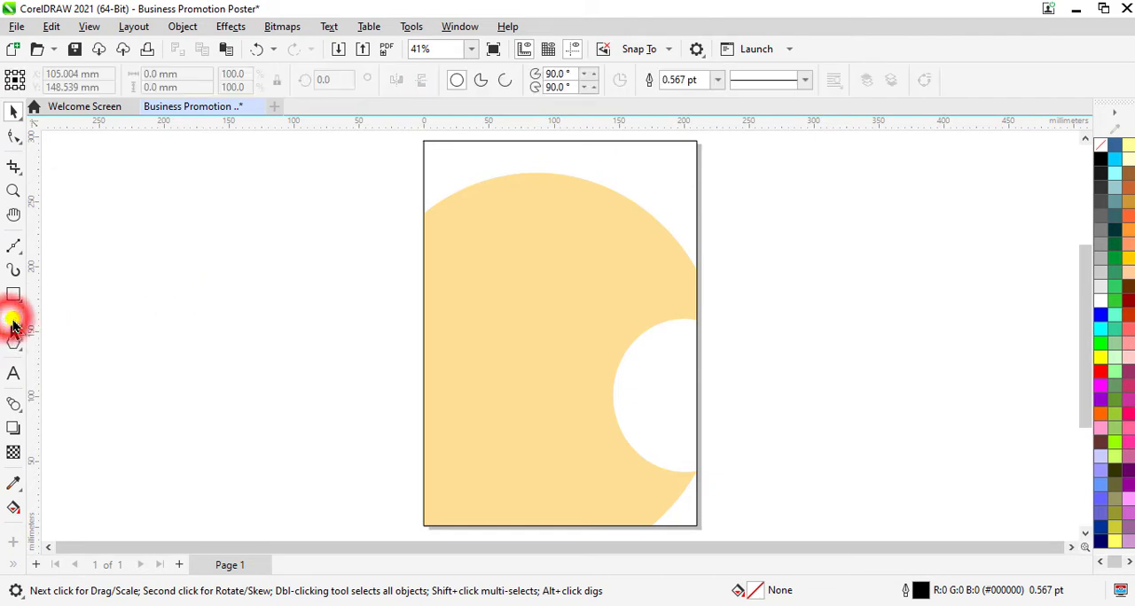
pyautogui.moveTo(609, 176)
pyautogui.mouseDown()
pyautogui.moveTo(517, 305)
pyautogui.moveTo(491, 329)
pyautogui.moveTo(466, 322)
pyautogui.moveTo(441, 342)
pyautogui.moveTo(436, 371)
pyautogui.moveTo(437, 358)
pyautogui.mouseUp()
pyautogui.click(12, 111)
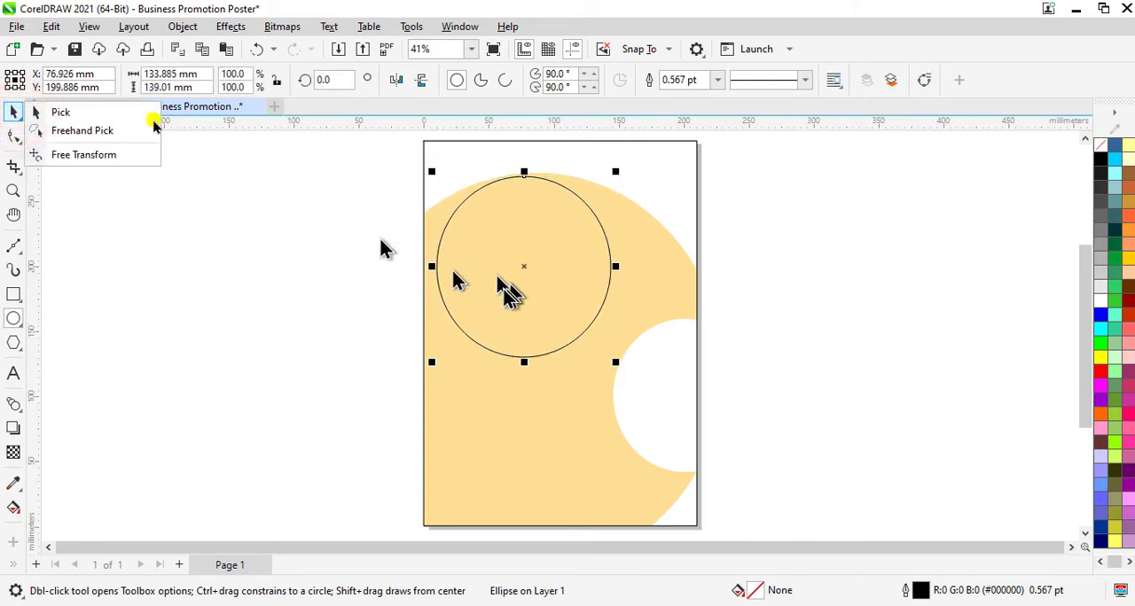
pyautogui.click(84, 110)
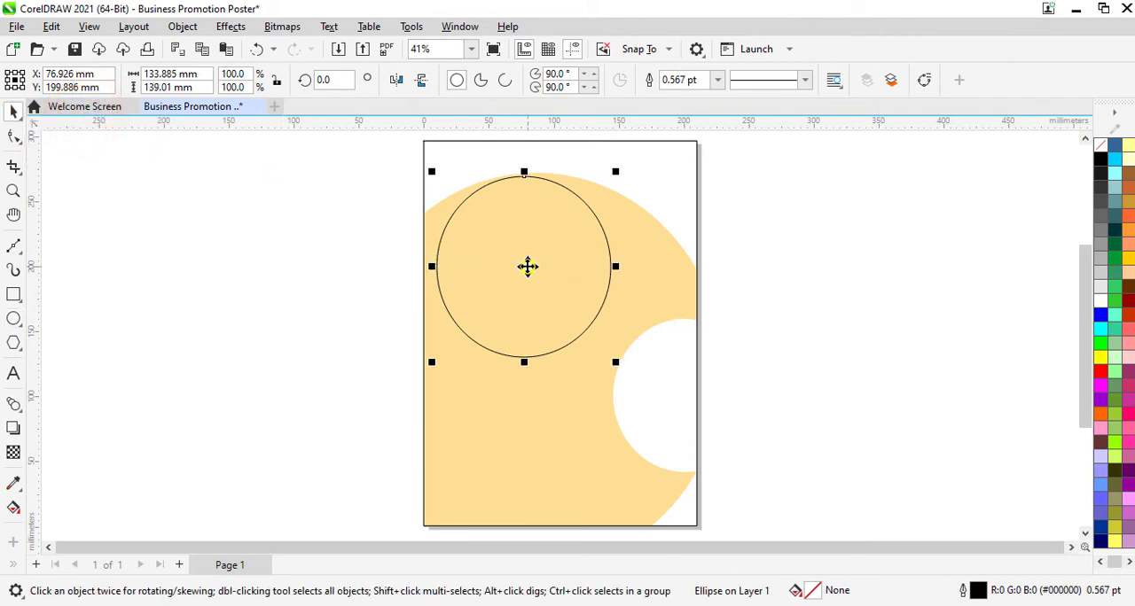
pyautogui.moveTo(528, 266); pyautogui.dragTo(581, 248)
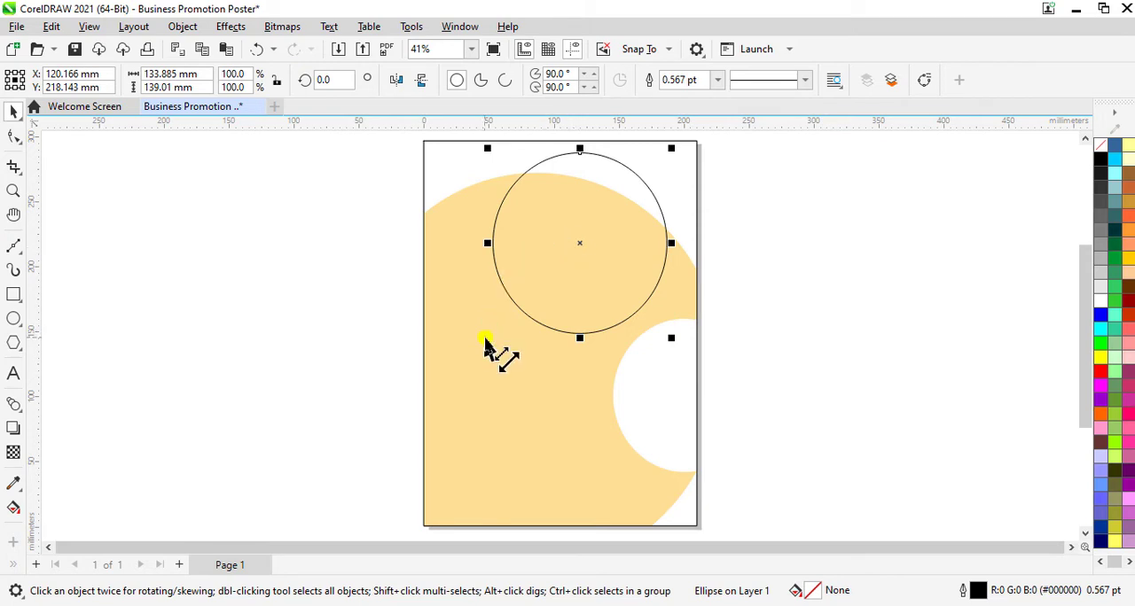
# Step: Enlarge the upper ellipse to about 155 by 161 mm, centred at about X 115 mm, Y 207 mm, and fill it white
pyautogui.moveTo(486, 341); pyautogui.dragTo(462, 360)
pyautogui.moveTo(577, 261); pyautogui.dragTo(578, 268)
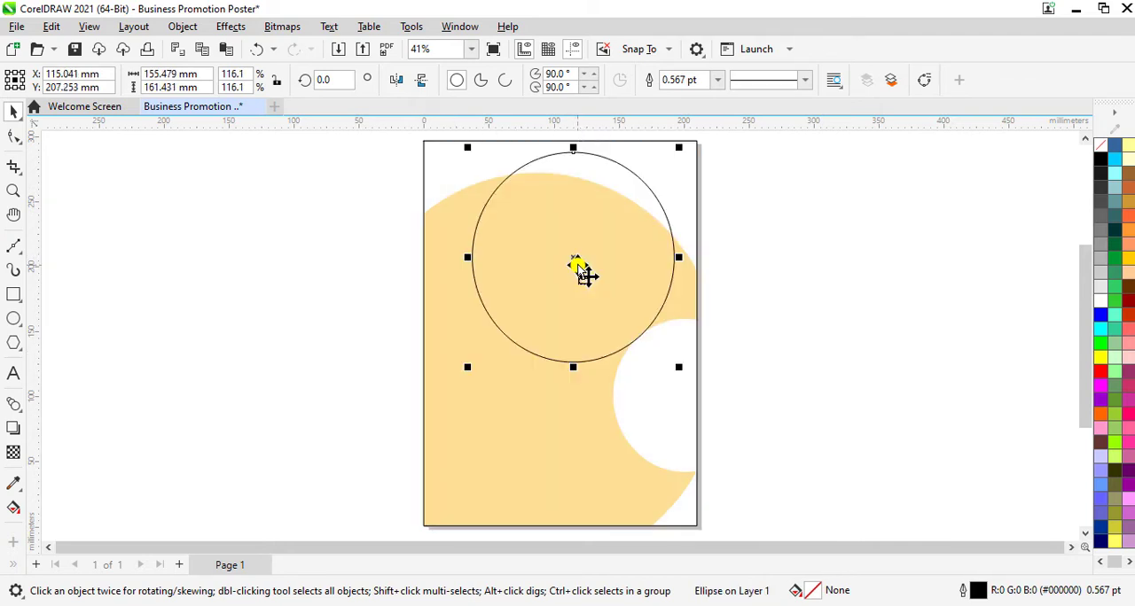
pyautogui.click(1099, 306)
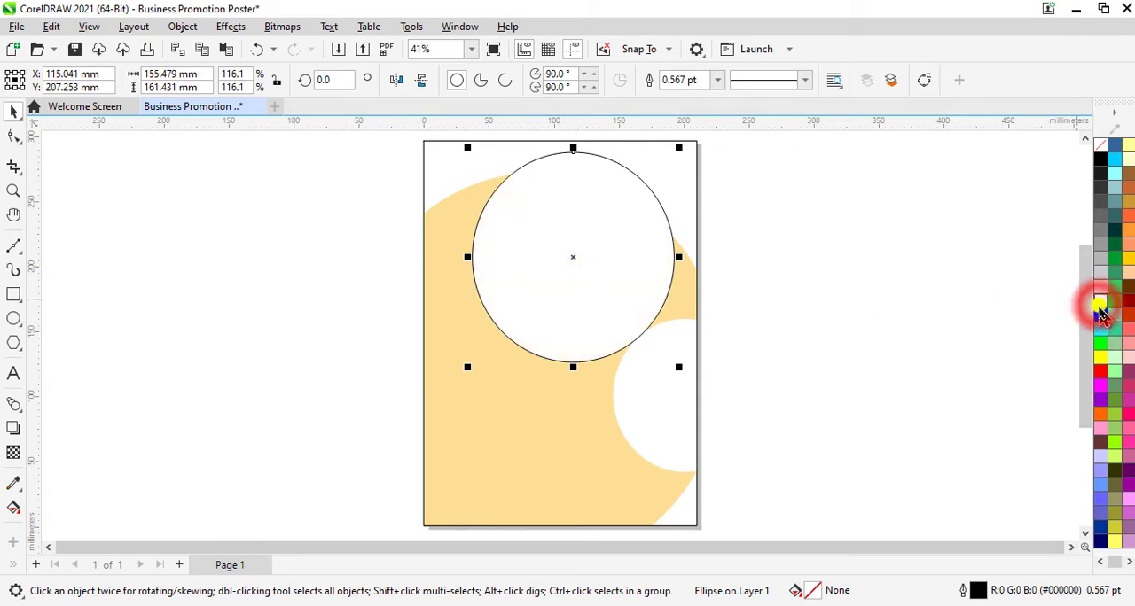
# Step: Place a red-filled copy of the upper white ellipse with its centre at about X 175 mm, Y 201 mm
pyautogui.rightClick(615, 294)
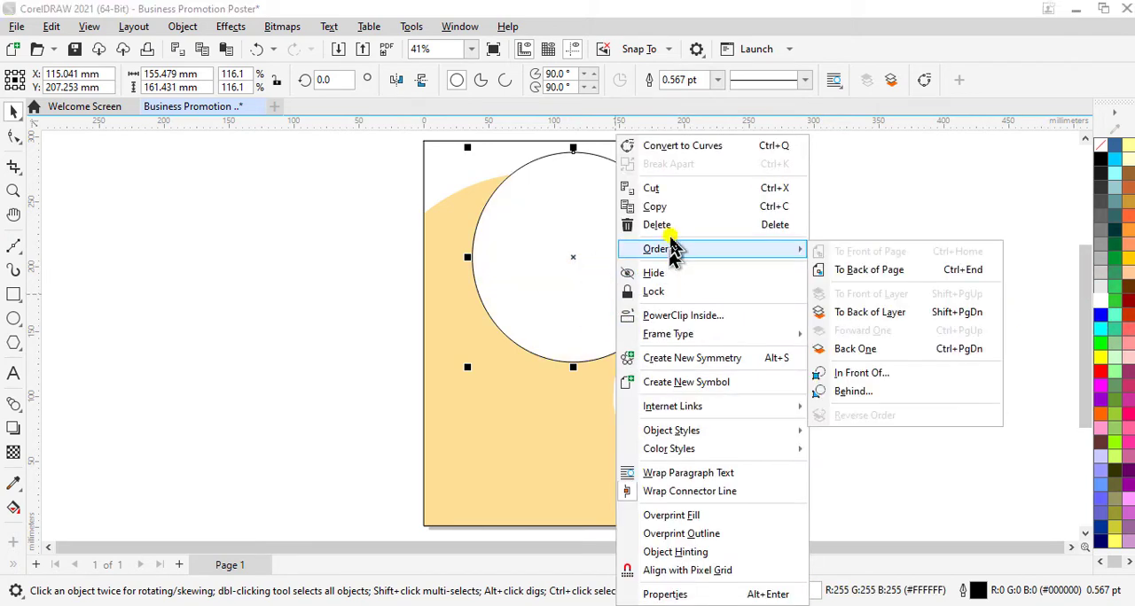
pyautogui.click(670, 209)
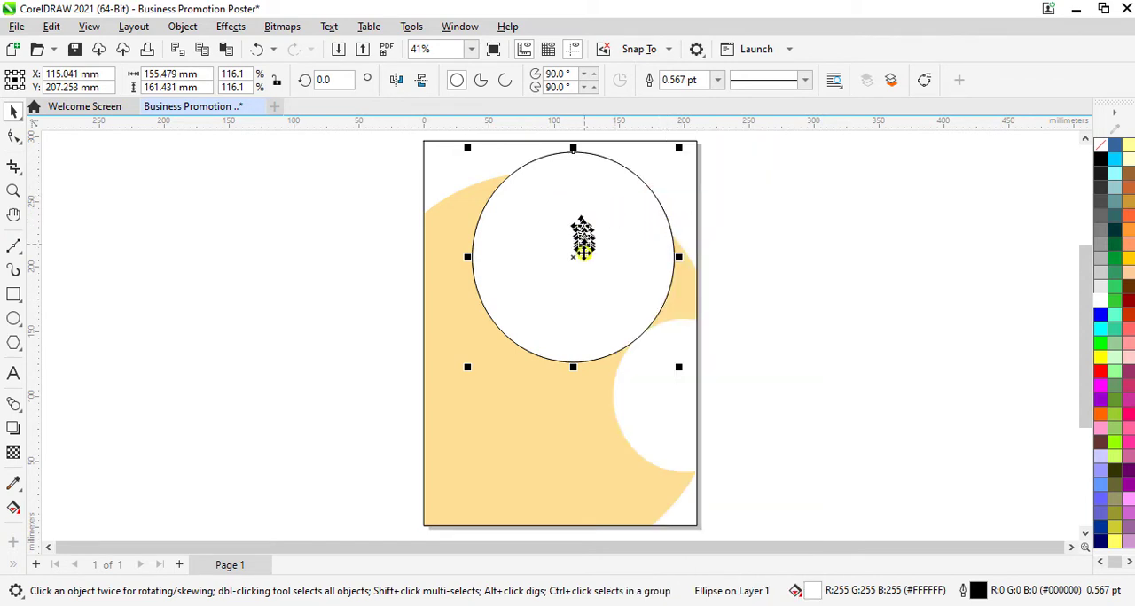
pyautogui.moveTo(577, 263); pyautogui.dragTo(661, 282)
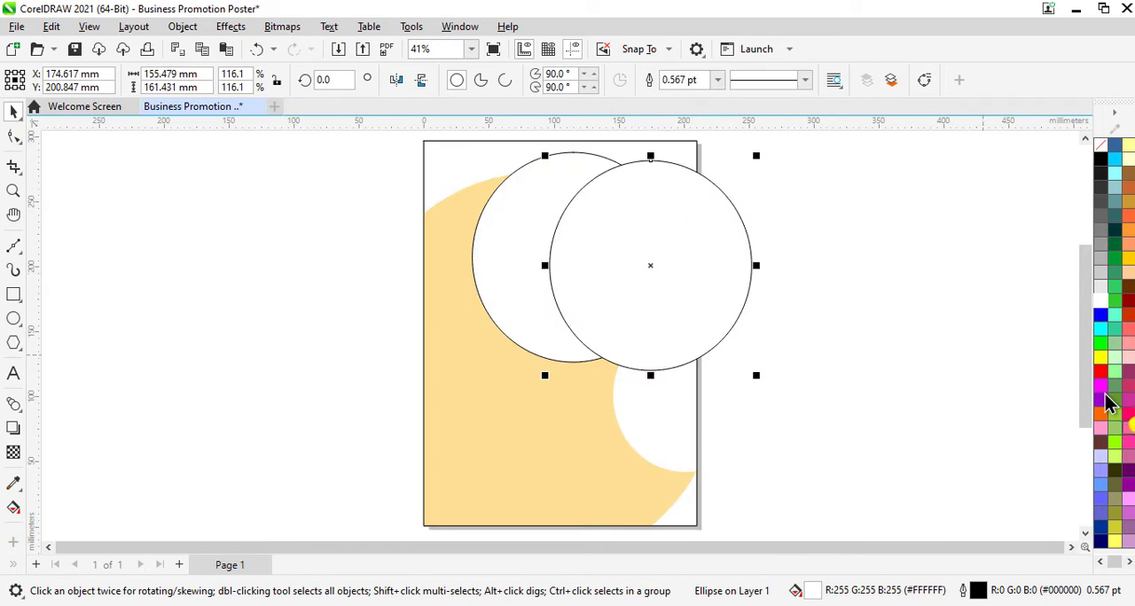
pyautogui.click(1106, 370)
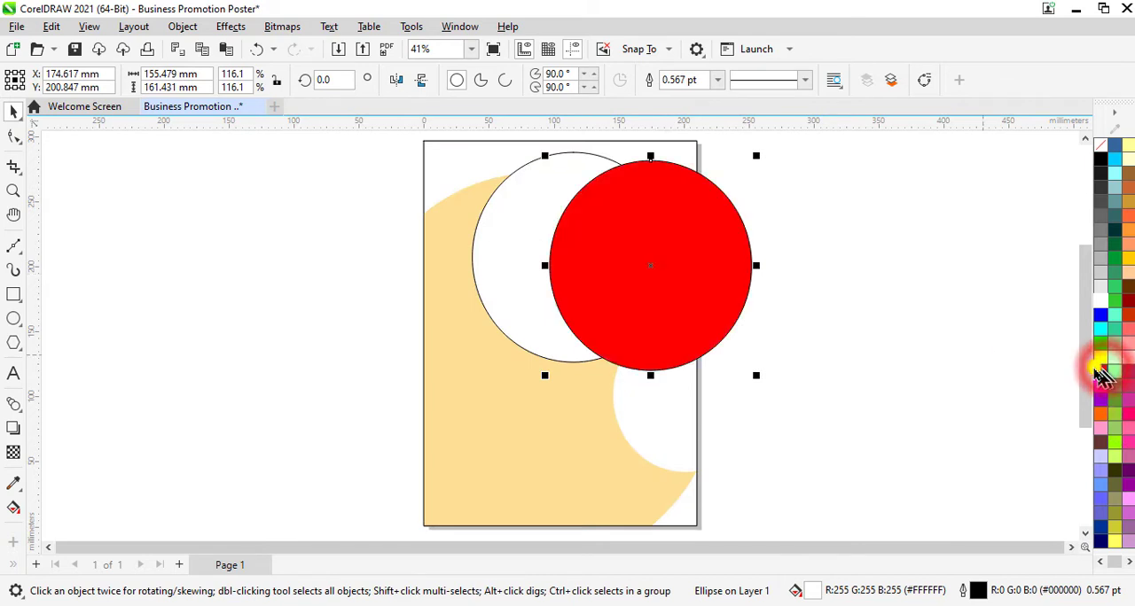
# Step: Order the red ellipse behind the upper white ellipse and remove the red ellipse's outline
pyautogui.rightClick(690, 307)
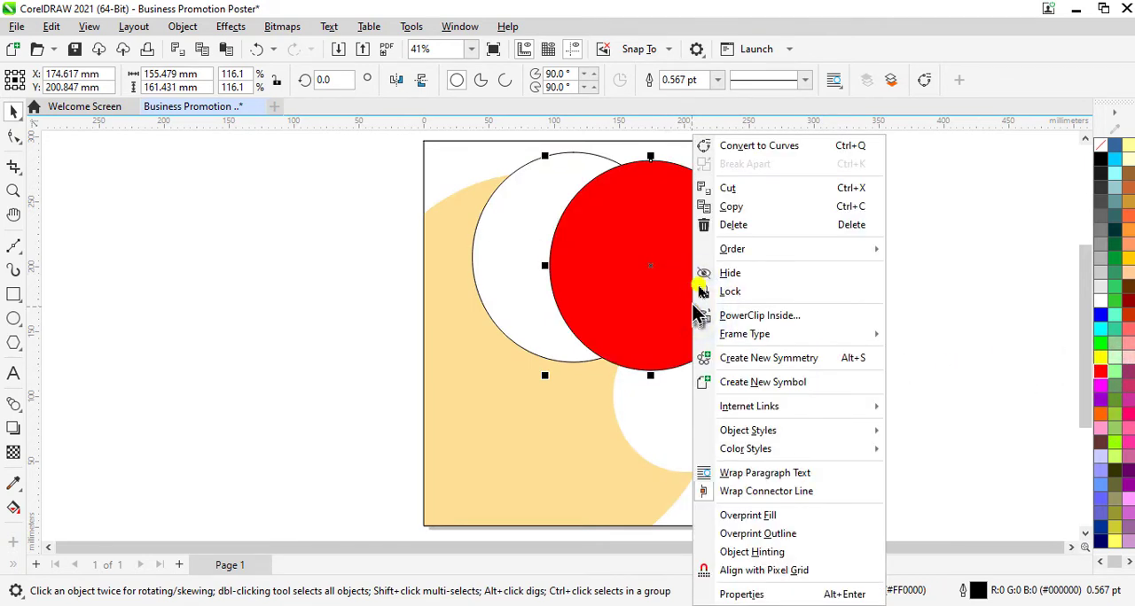
pyautogui.click(735, 249)
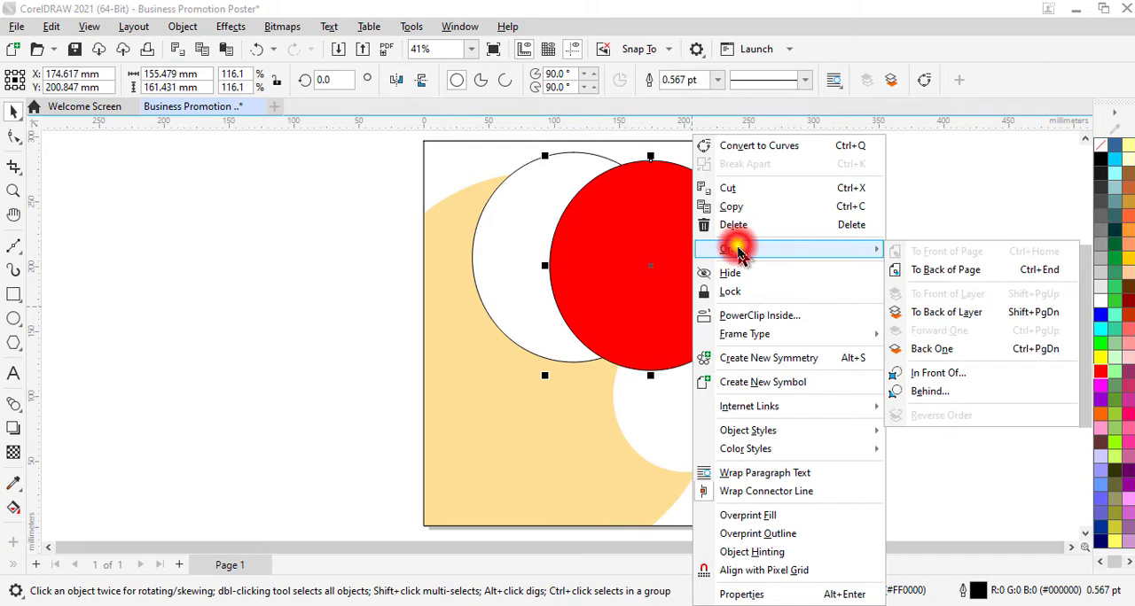
pyautogui.click(929, 392)
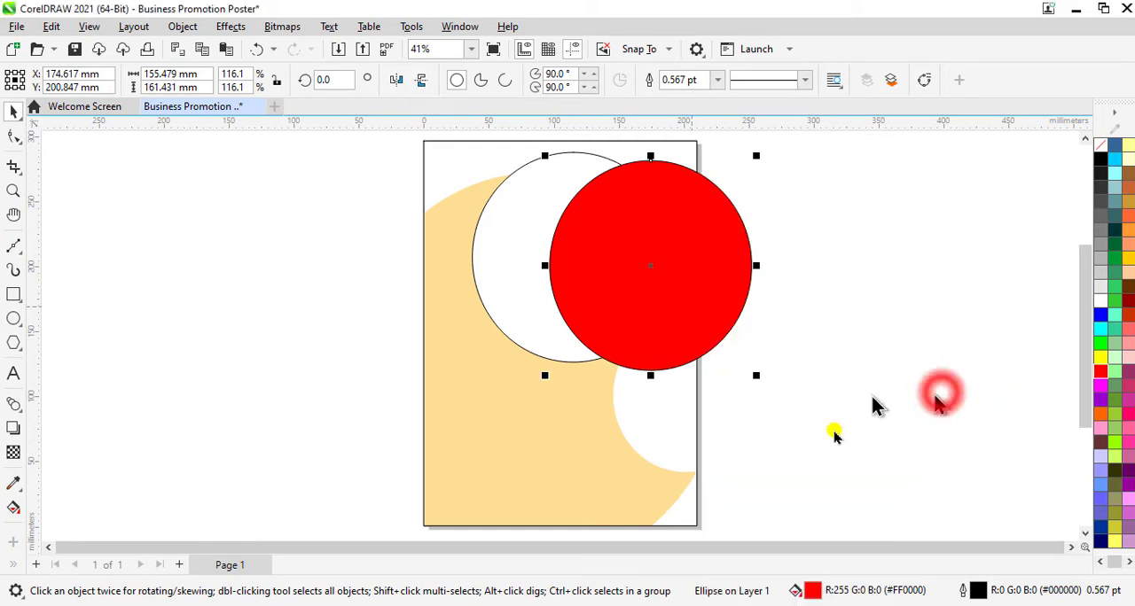
pyautogui.click(512, 301)
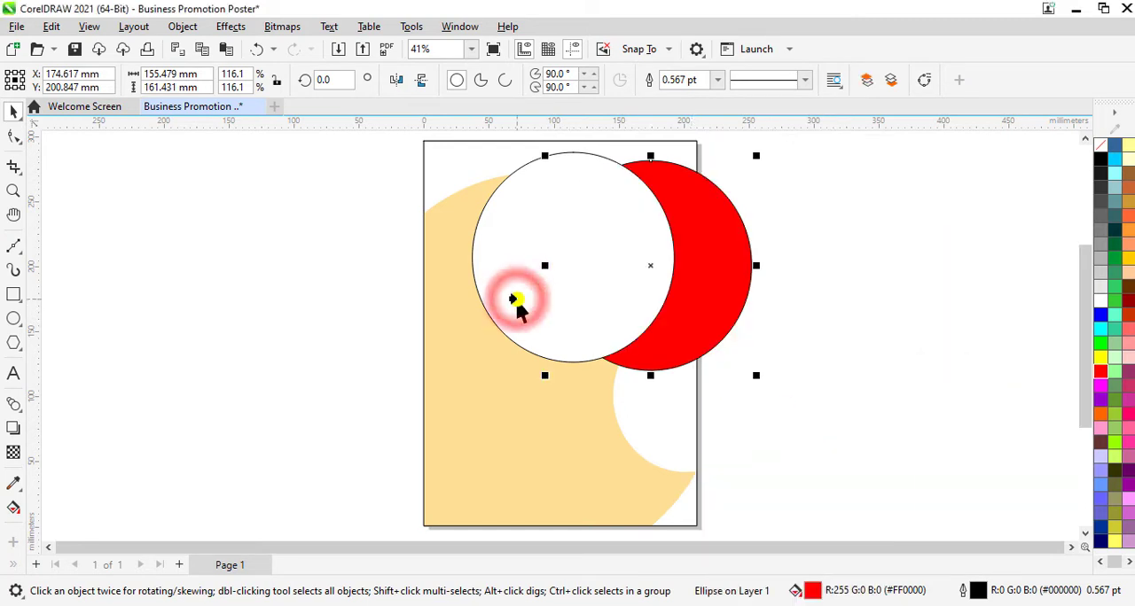
pyautogui.rightClick(1105, 146)
pyautogui.click(1061, 154)
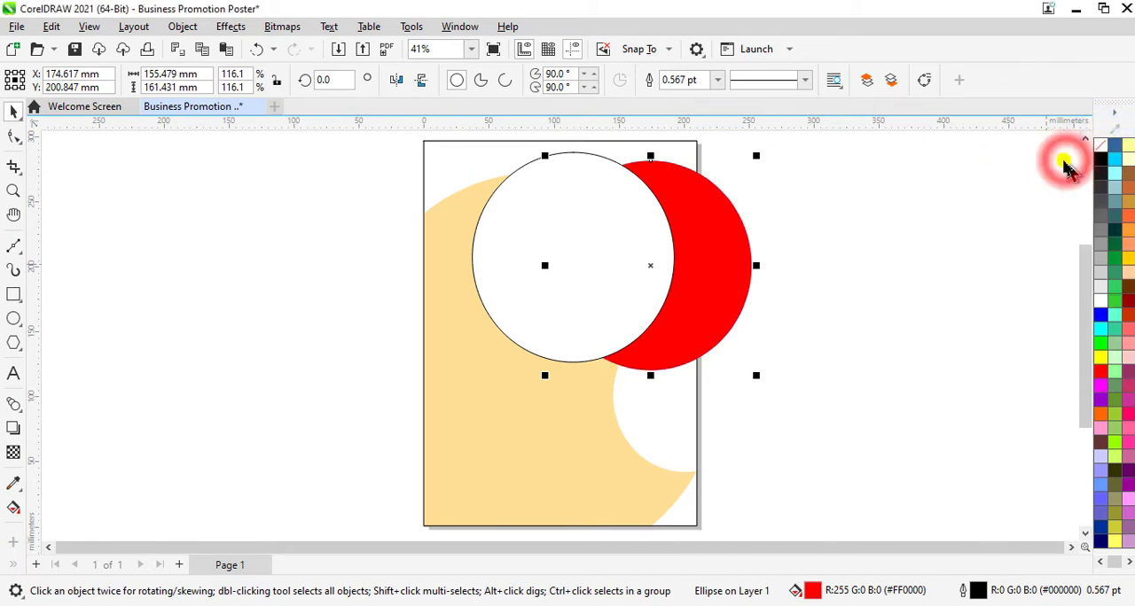
# Step: Move the red ellipse behind the upper white ellipse so its centre lies at about X 120 mm, Y 212 mm
pyautogui.moveTo(650, 265); pyautogui.dragTo(600, 235)
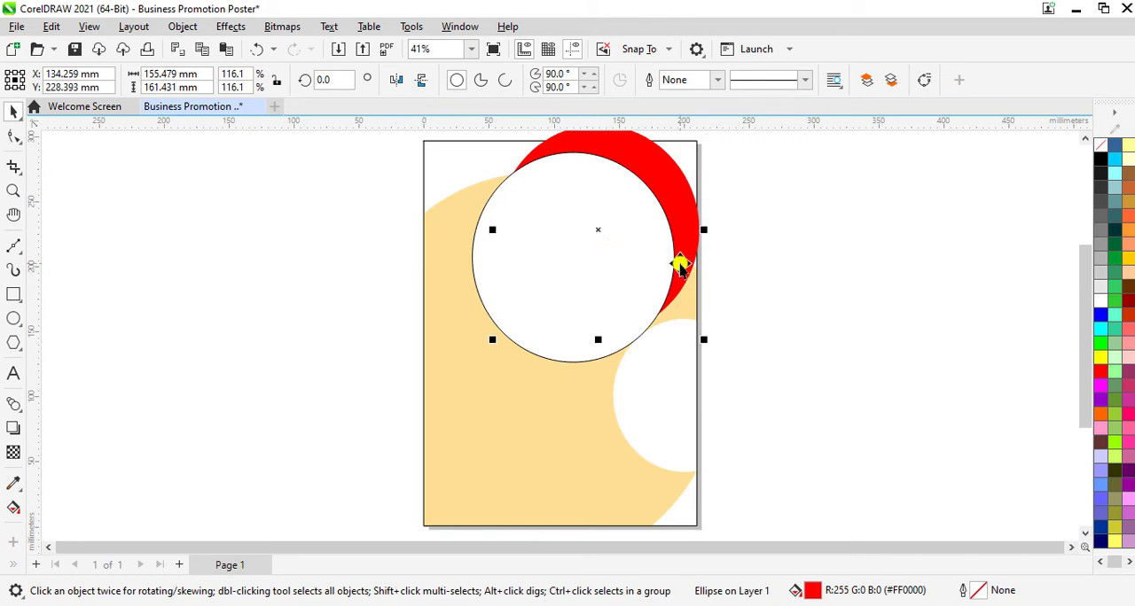
pyautogui.click(470, 48)
pyautogui.click(453, 68)
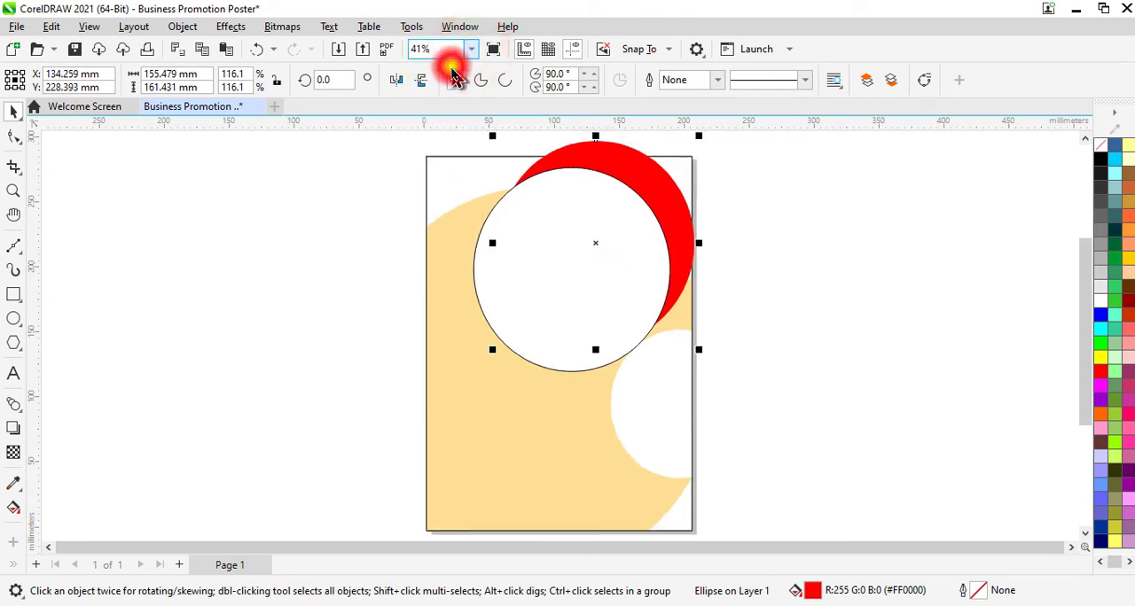
pyautogui.moveTo(600, 247); pyautogui.dragTo(587, 261)
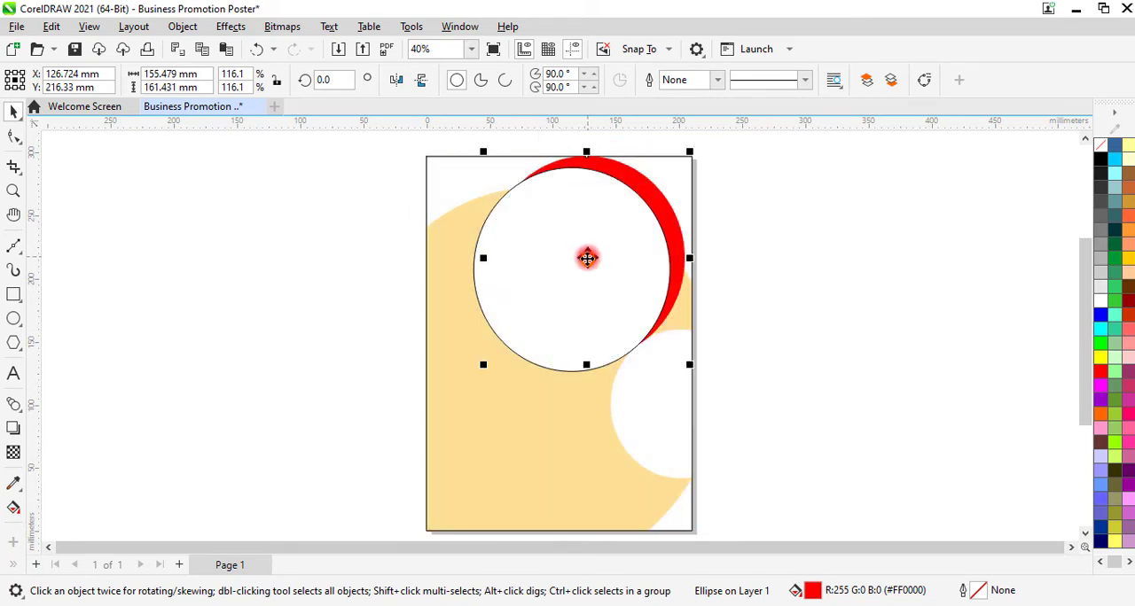
pyautogui.moveTo(587, 258); pyautogui.dragTo(588, 270)
pyautogui.click(764, 306)
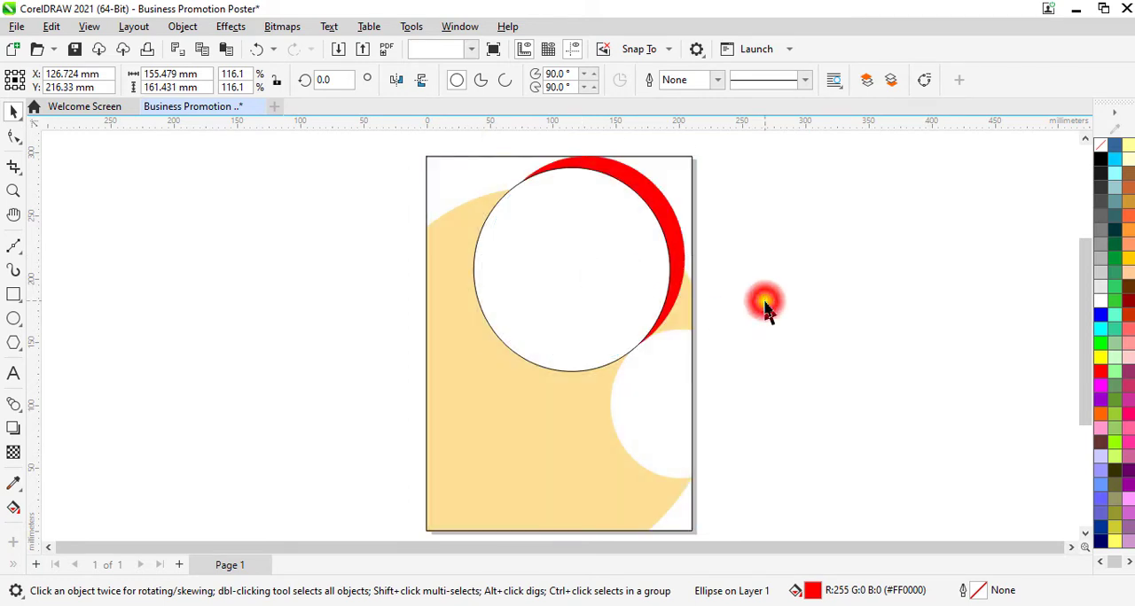
pyautogui.click(640, 203)
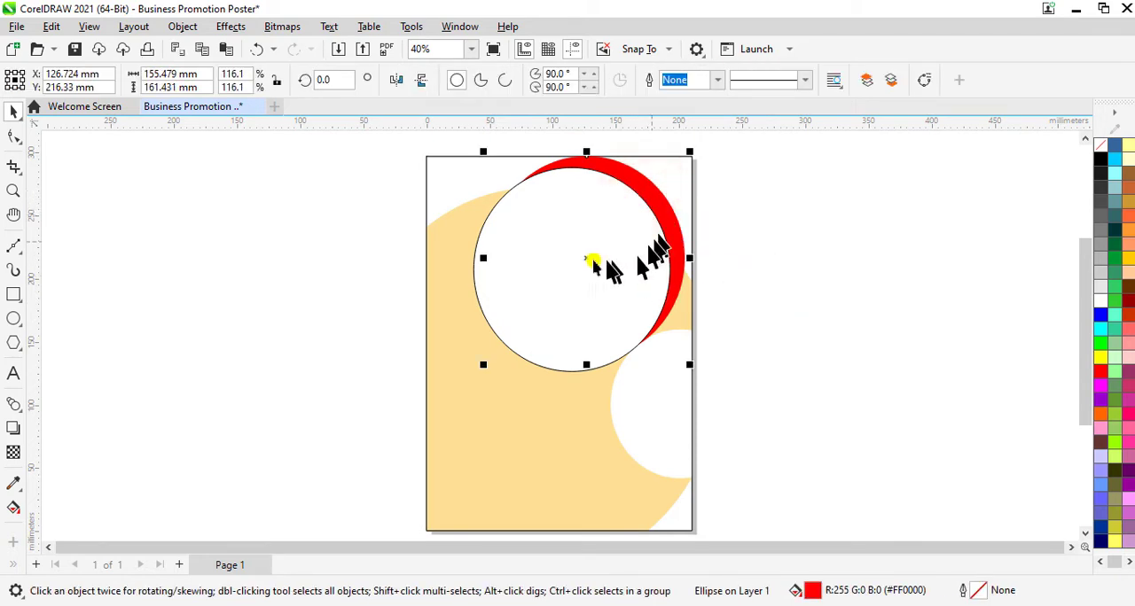
pyautogui.moveTo(592, 261)
pyautogui.mouseDown()
pyautogui.moveTo(589, 279)
pyautogui.moveTo(577, 257)
pyautogui.moveTo(589, 275)
pyautogui.moveTo(590, 264)
pyautogui.mouseUp()
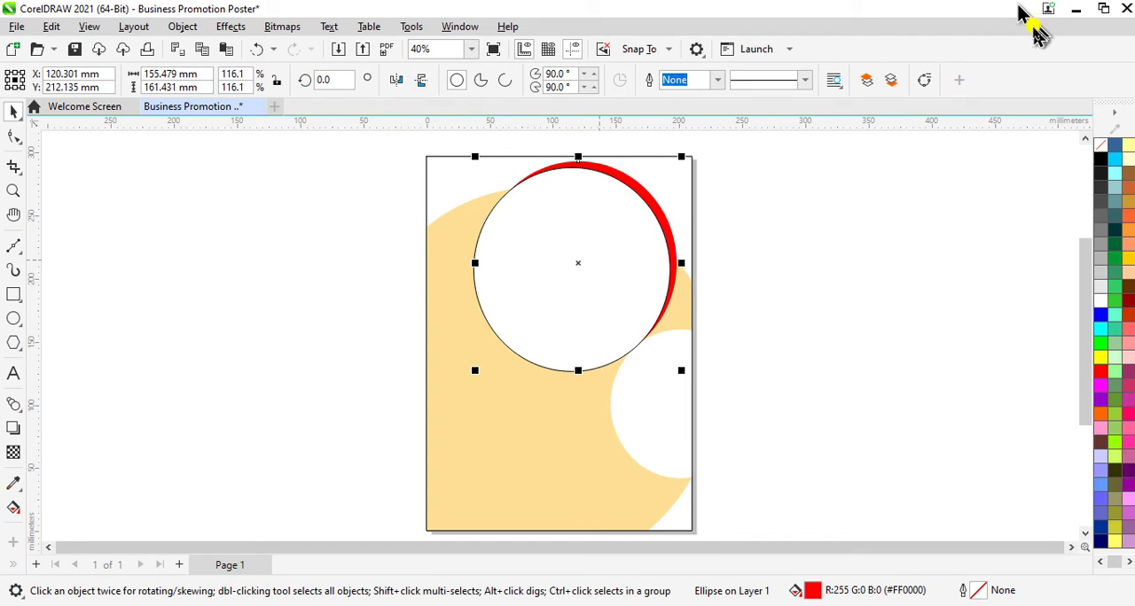
# Step: Remove the outline of the large white ellipse in the page's upper half
pyautogui.click(943, 320)
pyautogui.click(524, 342)
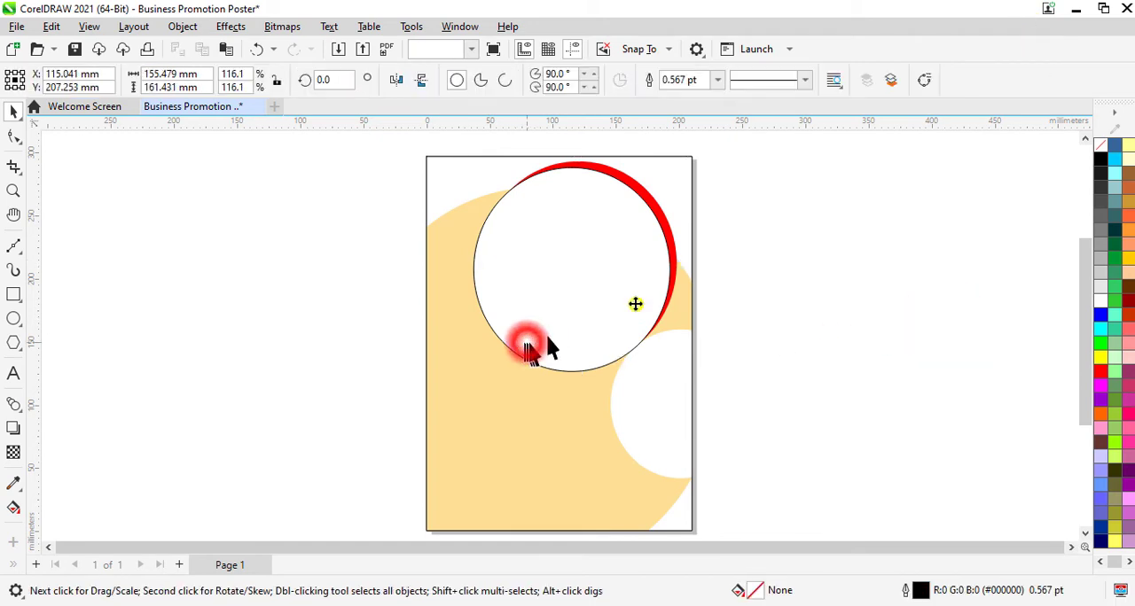
pyautogui.rightClick(1100, 144)
pyautogui.click(1064, 149)
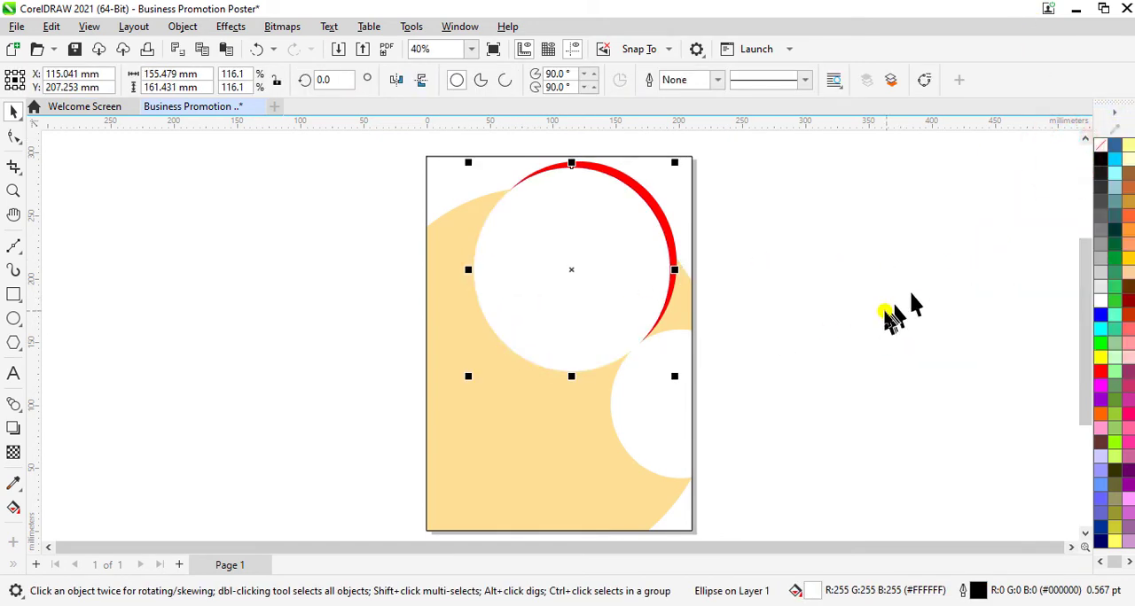
pyautogui.click(885, 315)
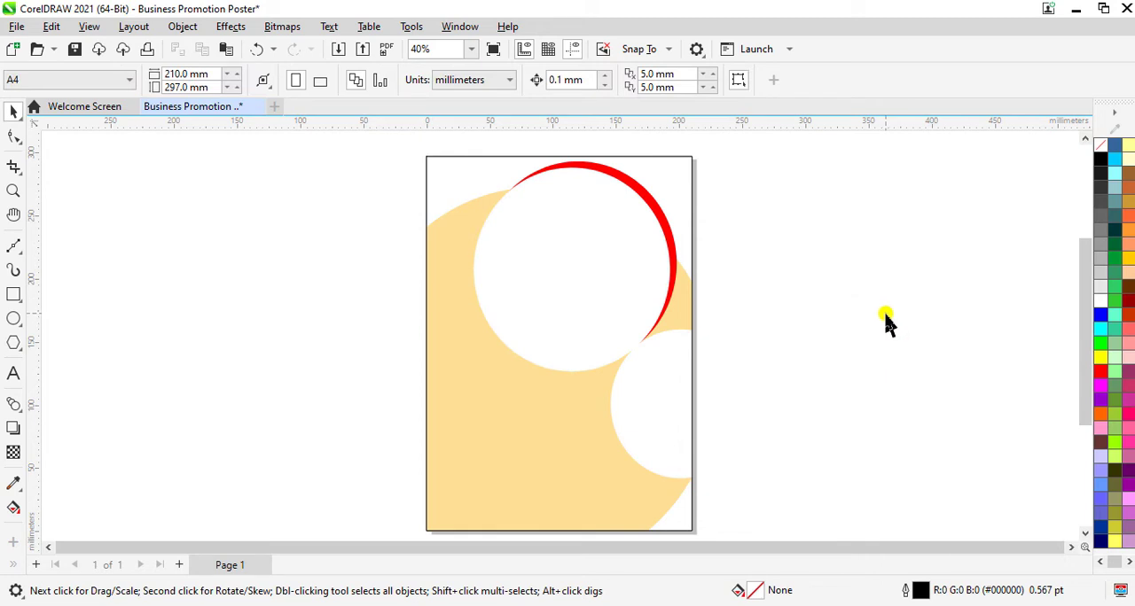
# Step: Group the upper white and red ellipses and move the group's centre to about X 104 mm, Y 213 mm
pyautogui.click(582, 275)
pyautogui.click(638, 186)
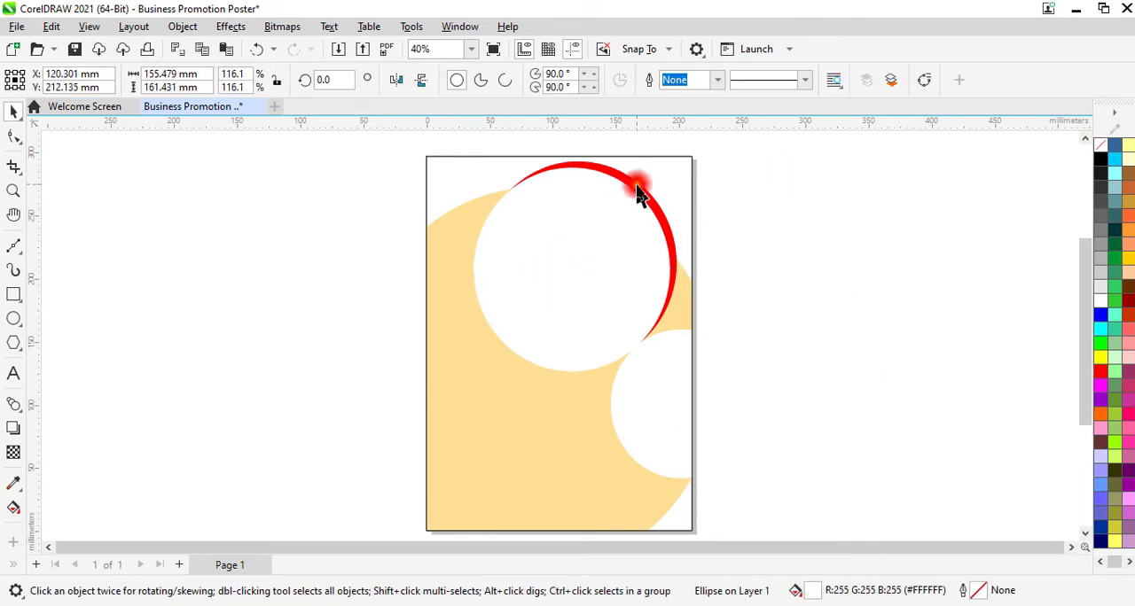
pyautogui.keyDown('shift'); pyautogui.click(626, 222); pyautogui.keyUp('shift')
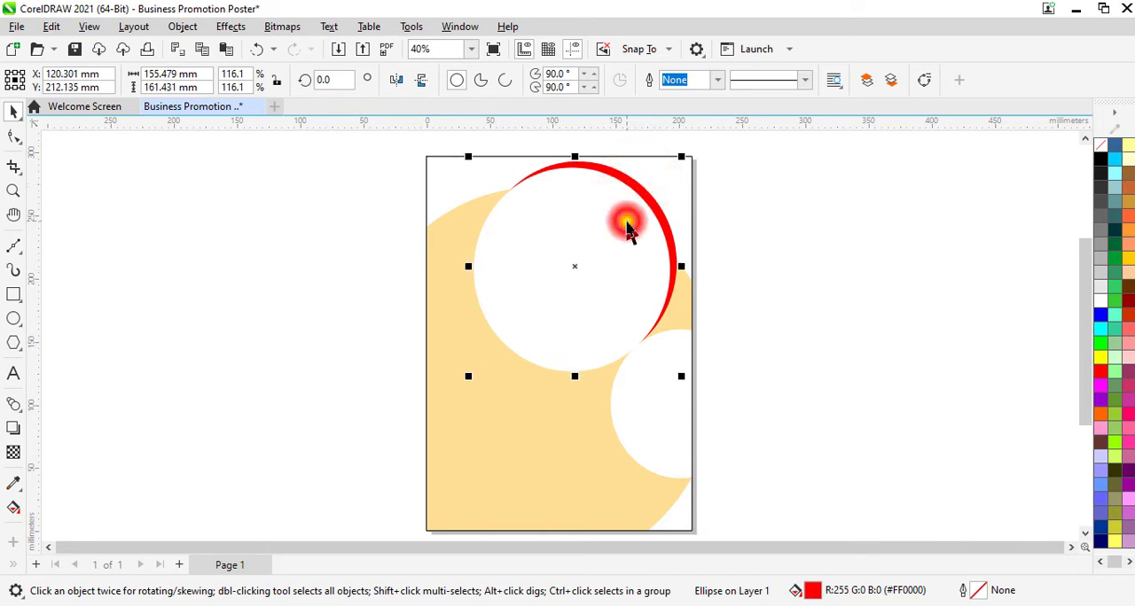
pyautogui.rightClick(626, 221)
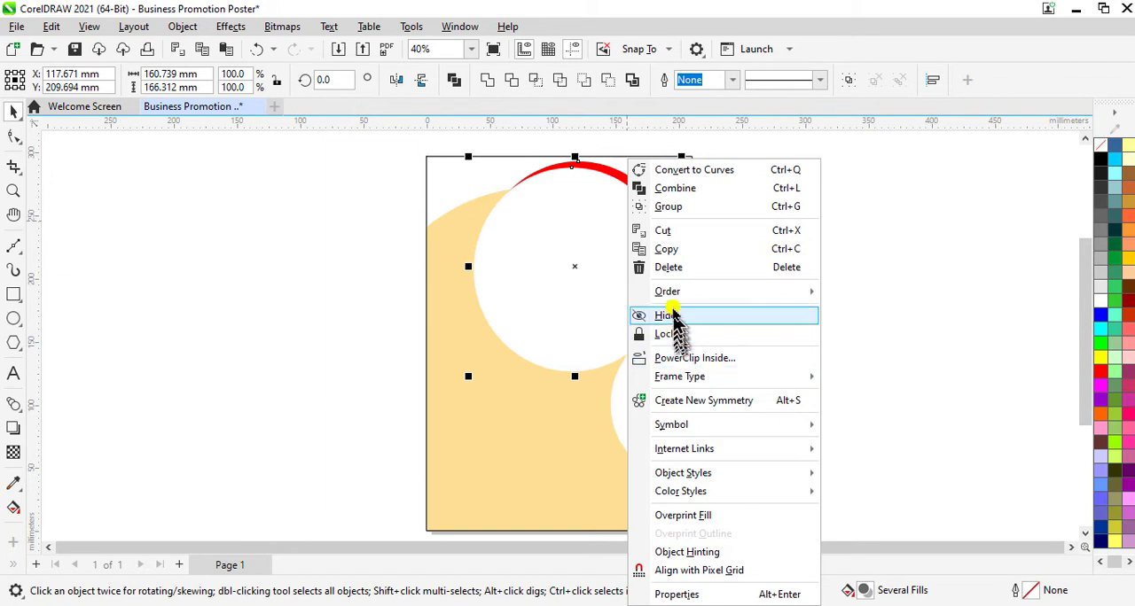
pyautogui.click(674, 208)
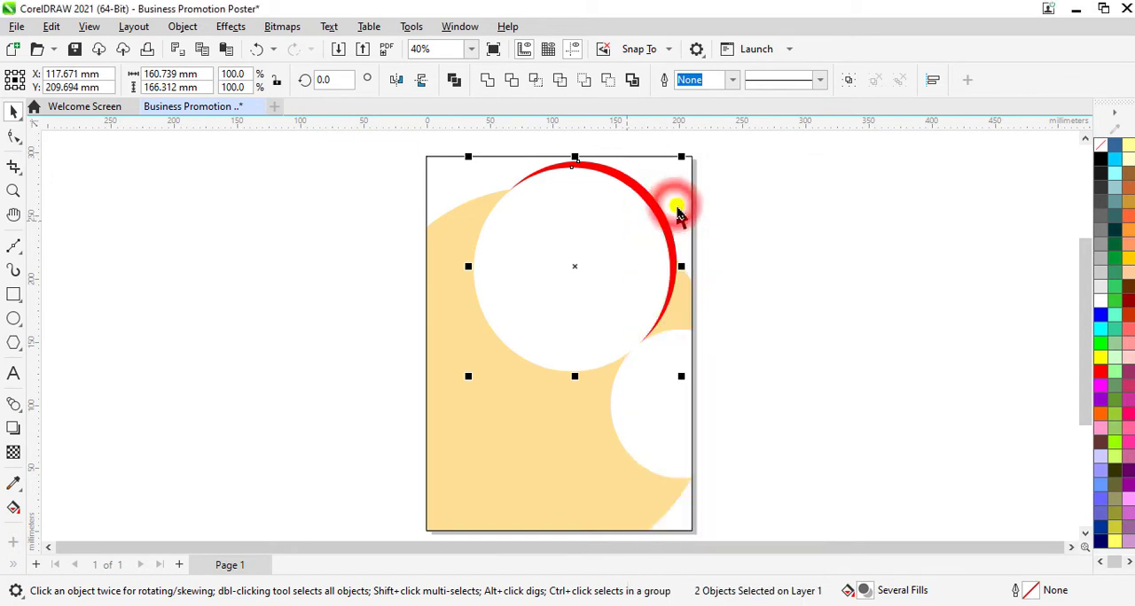
pyautogui.moveTo(579, 268); pyautogui.dragTo(563, 261)
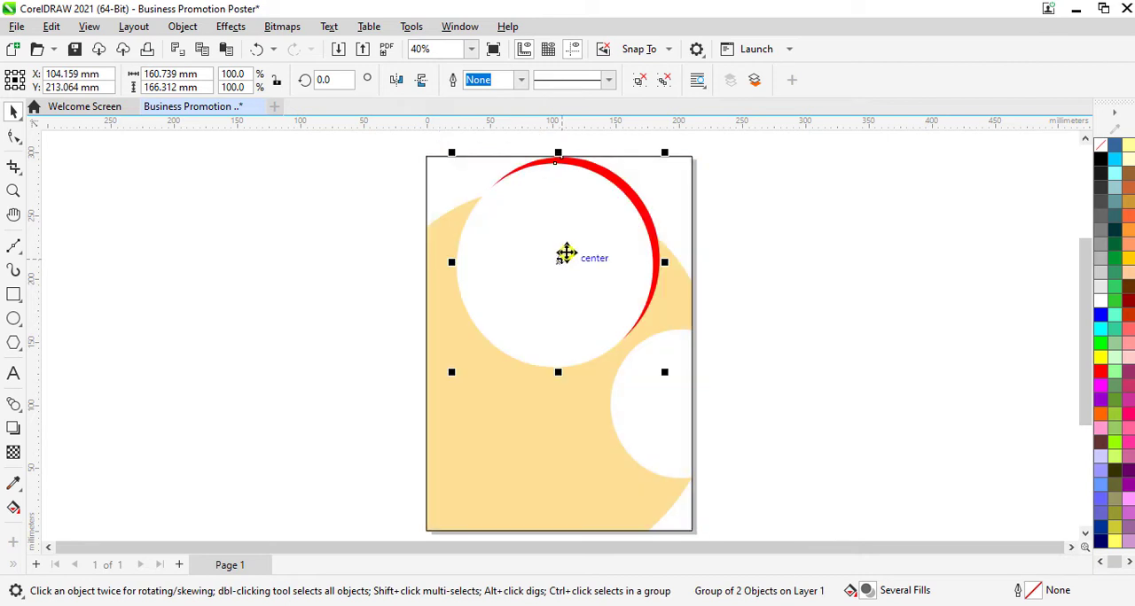
# Step: Place a copy of the ellipse group, scaled to 58%, in the page's lower left with its centre at about X 55 mm, Y 83 mm
pyautogui.rightClick(567, 243)
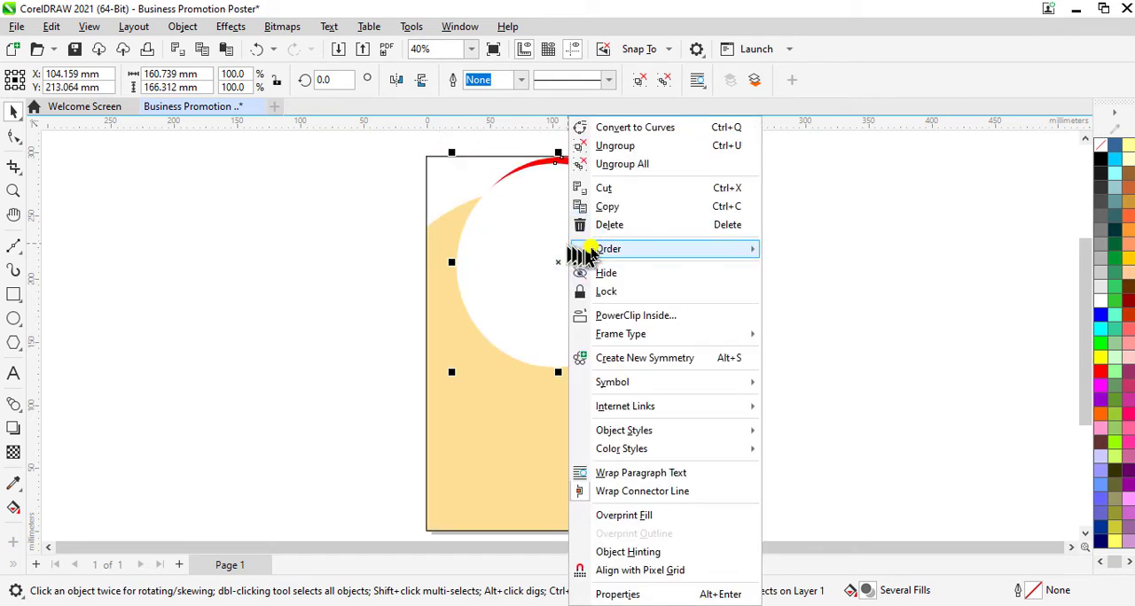
pyautogui.click(610, 208)
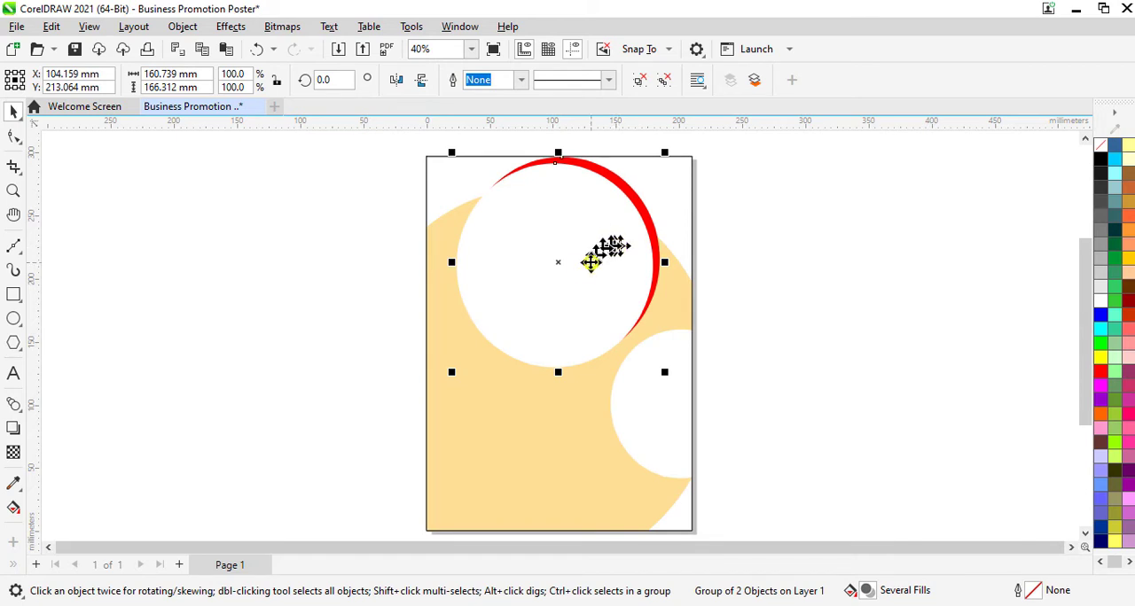
pyautogui.moveTo(591, 263); pyautogui.dragTo(337, 404)
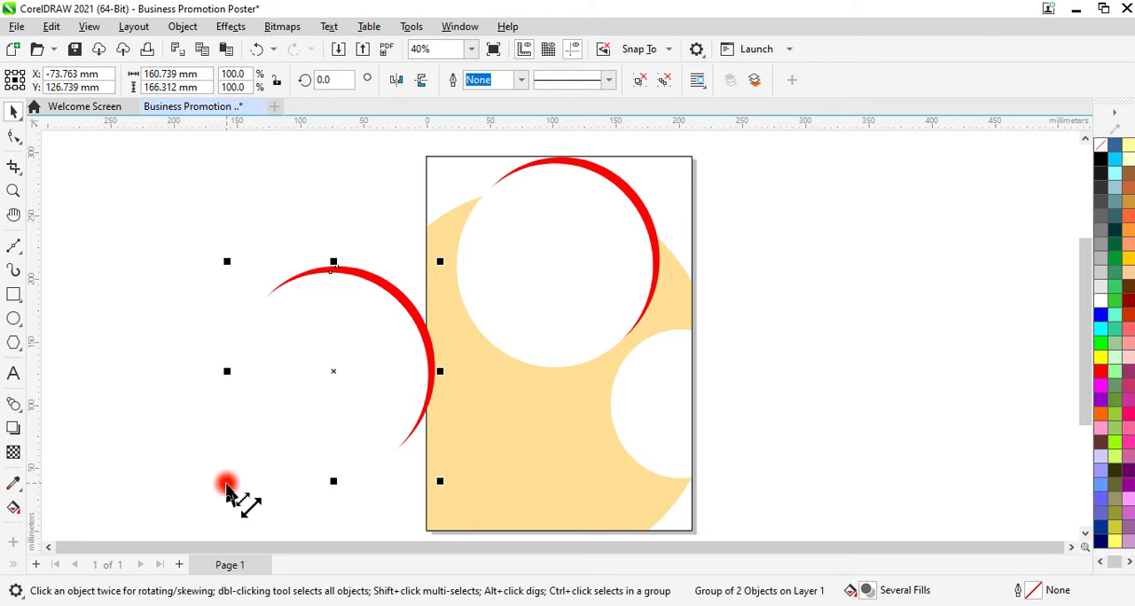
pyautogui.moveTo(226, 486); pyautogui.dragTo(277, 463)
pyautogui.moveTo(335, 370); pyautogui.dragTo(499, 427)
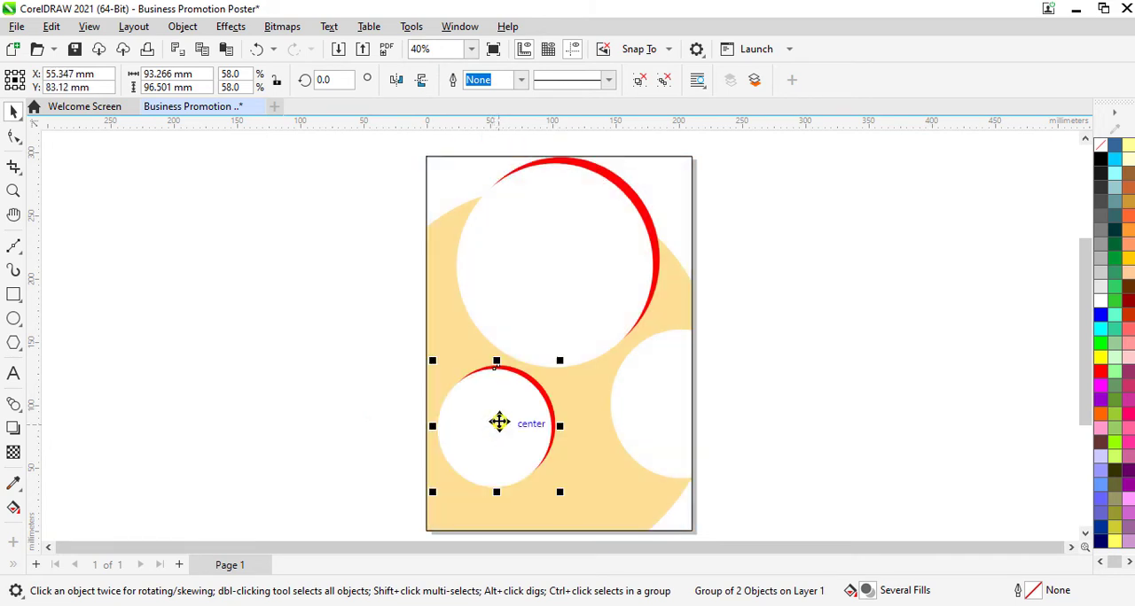
# Step: Rotate the small ellipse group to about 190 degrees so its red crescent faces the lower left
pyautogui.click(499, 422)
pyautogui.moveTo(561, 362); pyautogui.dragTo(451, 438)
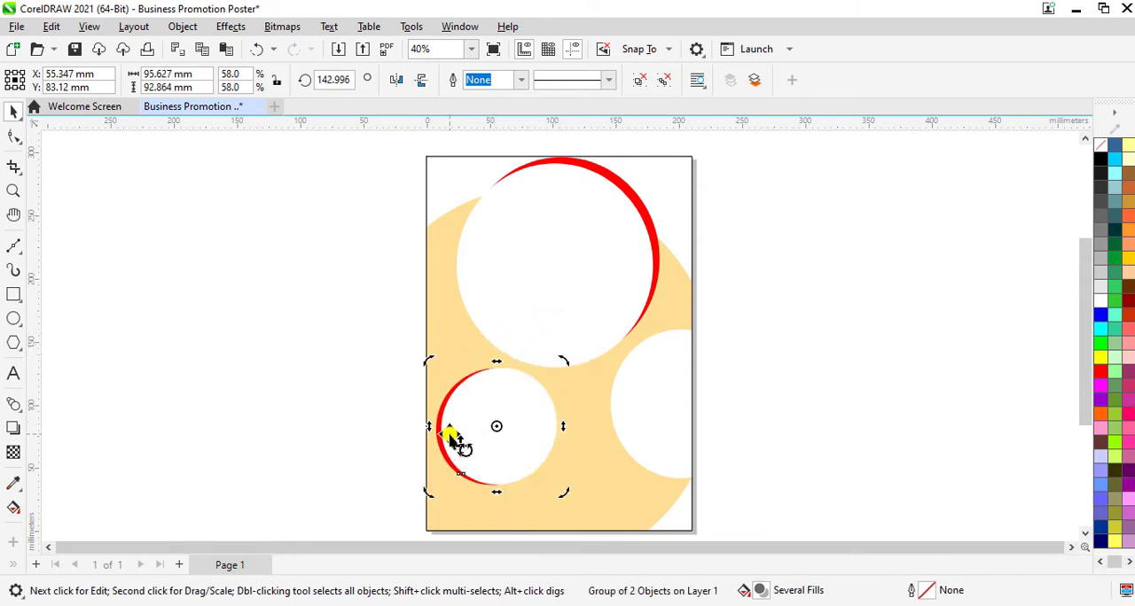
pyautogui.moveTo(561, 366); pyautogui.dragTo(528, 362)
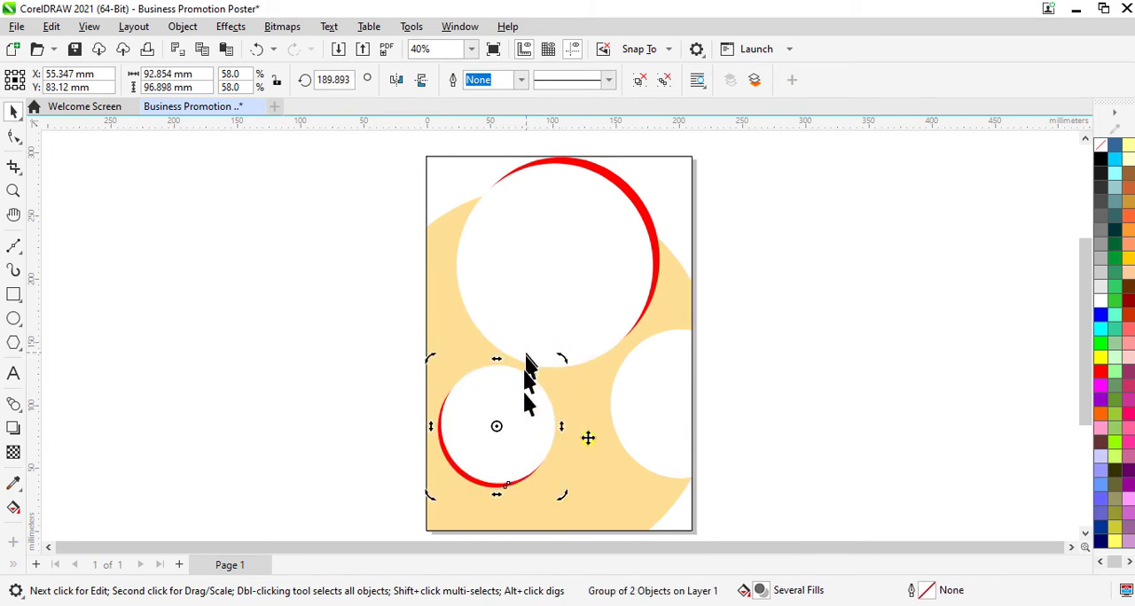
pyautogui.click(747, 398)
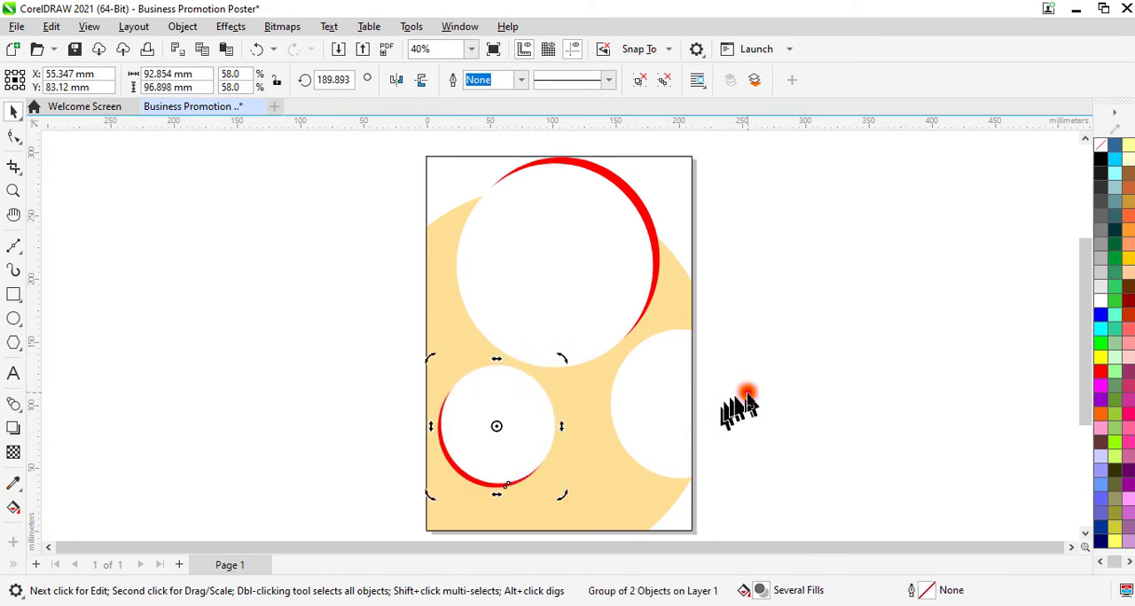
# Step: Ungroup all objects in both the small lower and the large upper ellipse groups
pyautogui.click(499, 416)
pyautogui.rightClick(496, 410)
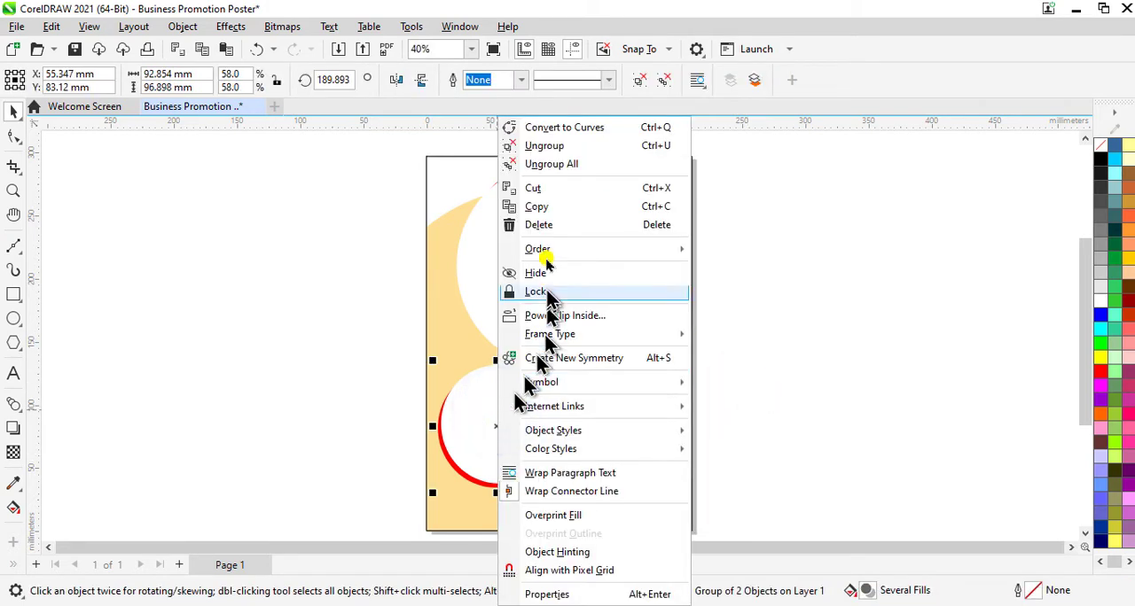
pyautogui.click(549, 165)
pyautogui.click(546, 255)
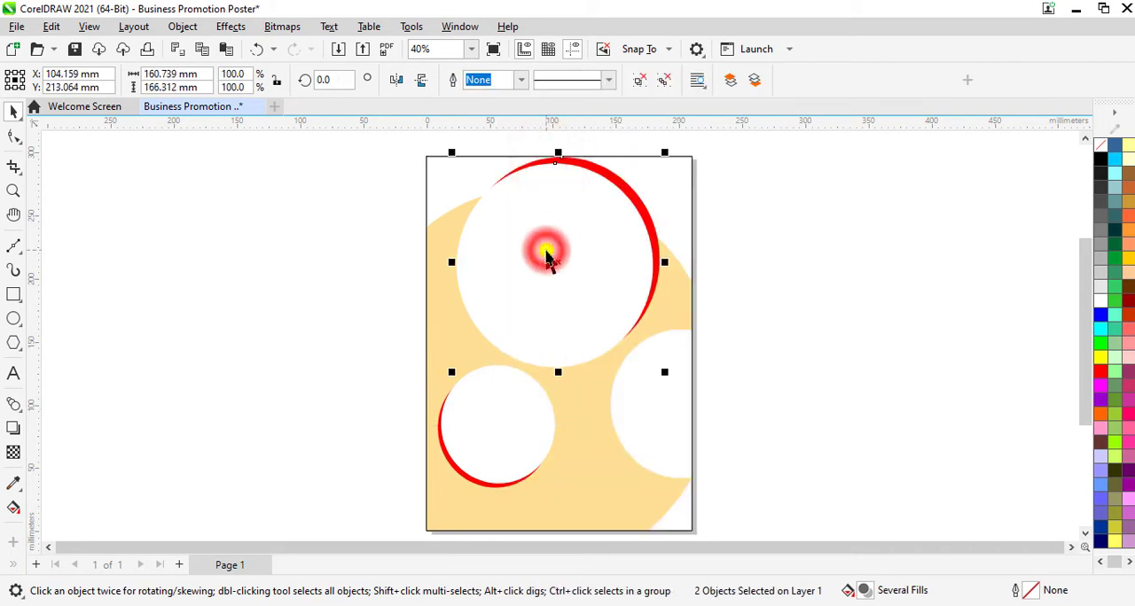
pyautogui.rightClick(546, 249)
pyautogui.click(608, 164)
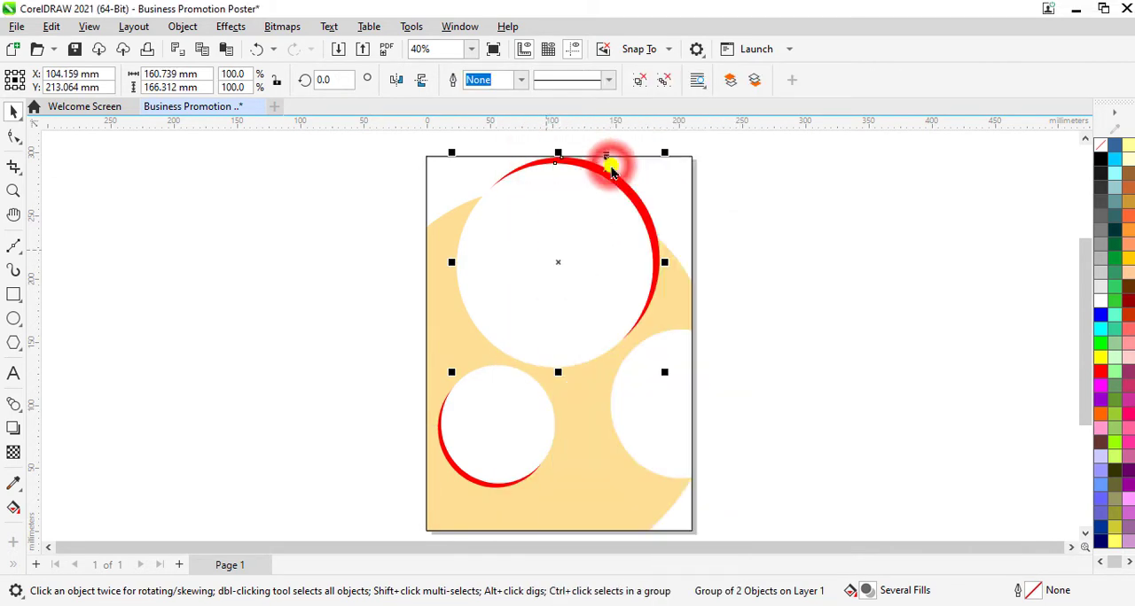
pyautogui.click(855, 322)
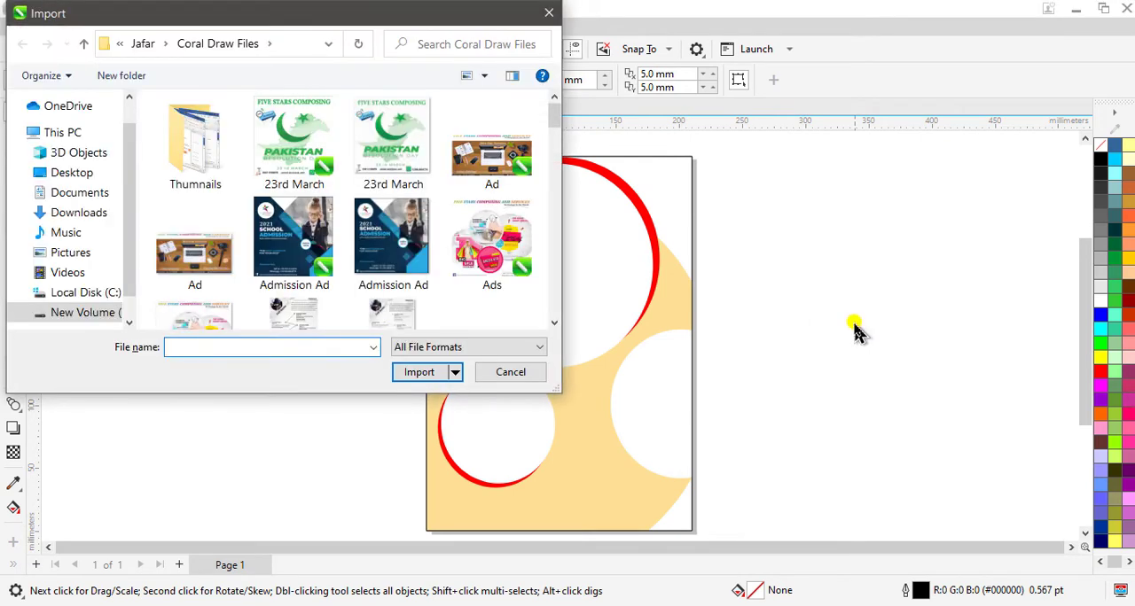
# Step: Import the Assignmengt and Assignment 2 images from the Page Posts folder and place both at reduced size beside the page's left edge
pyautogui.click(83, 44)
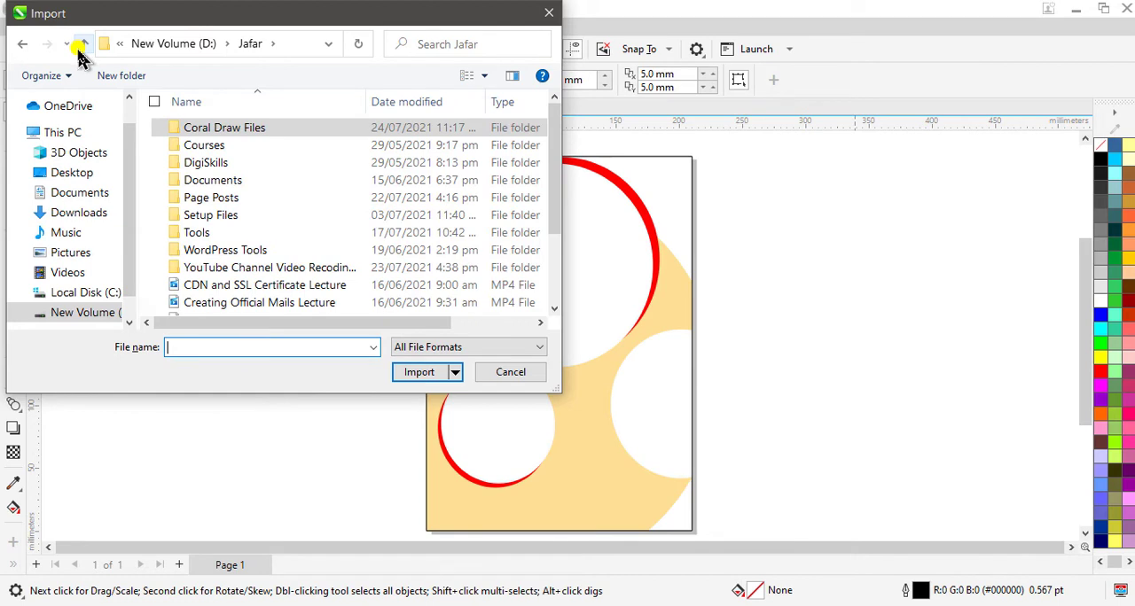
pyautogui.click(253, 211)
pyautogui.doubleClick(252, 203)
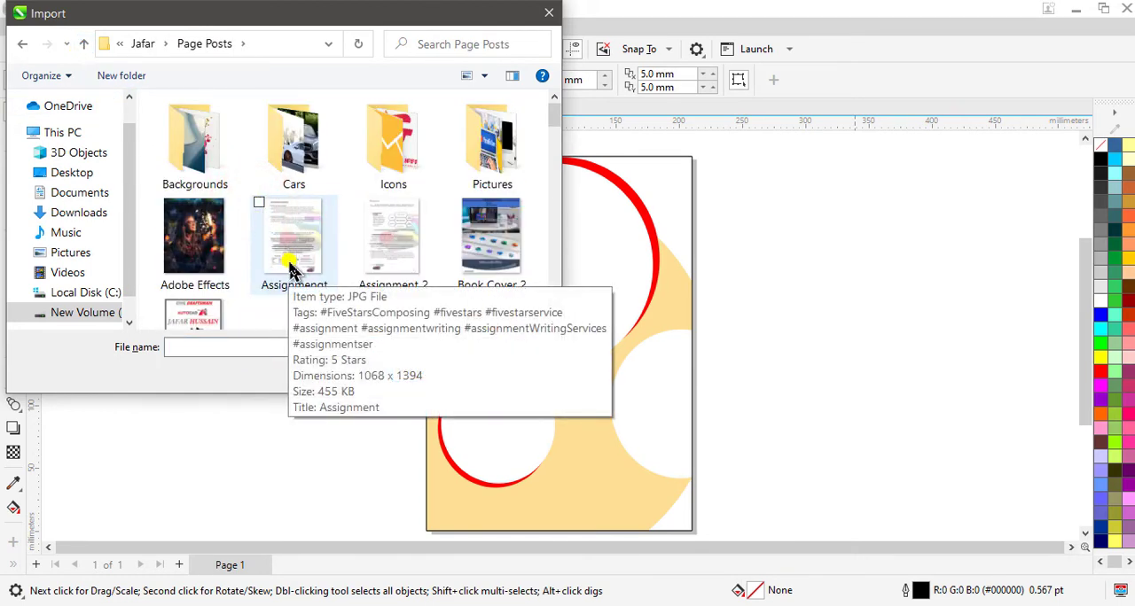
pyautogui.click(291, 266)
pyautogui.keyDown('ctrl'); pyautogui.click(383, 253); pyautogui.keyUp('ctrl')
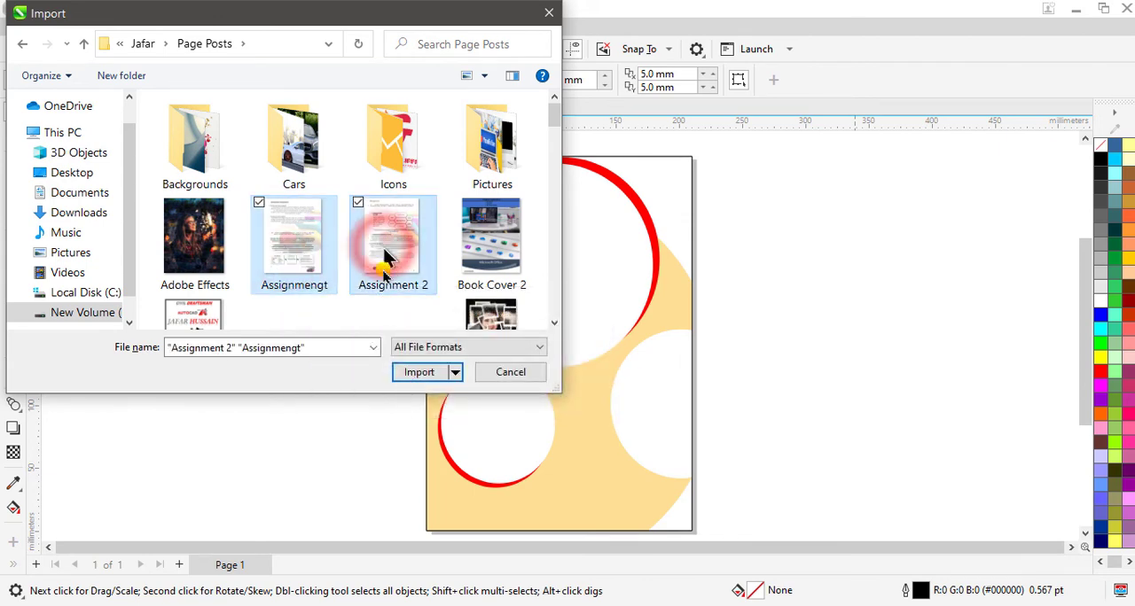
pyautogui.click(419, 372)
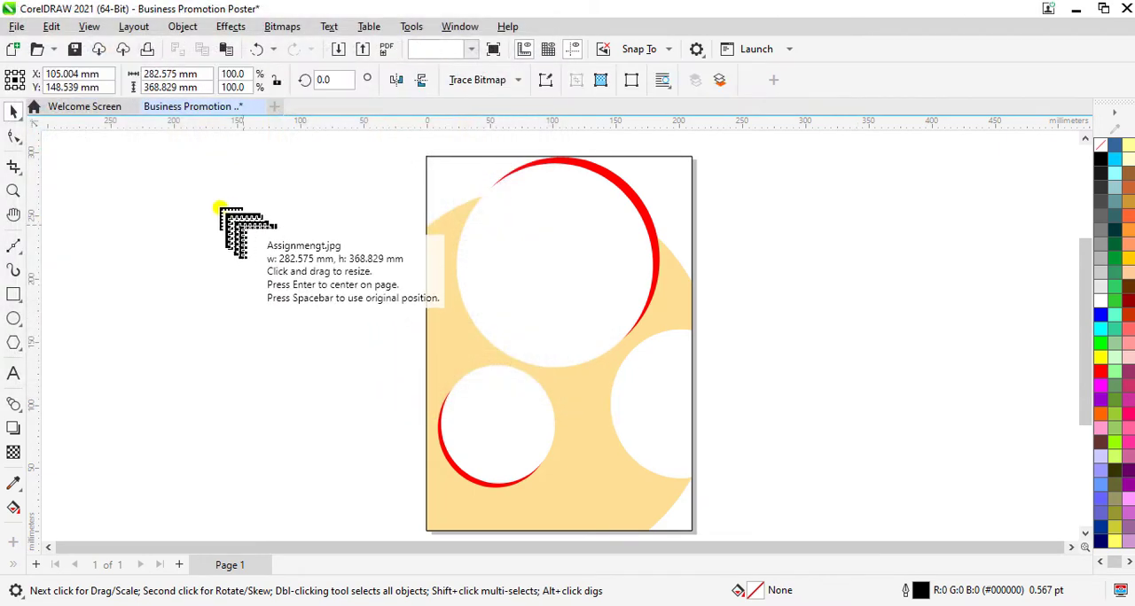
pyautogui.click(221, 207)
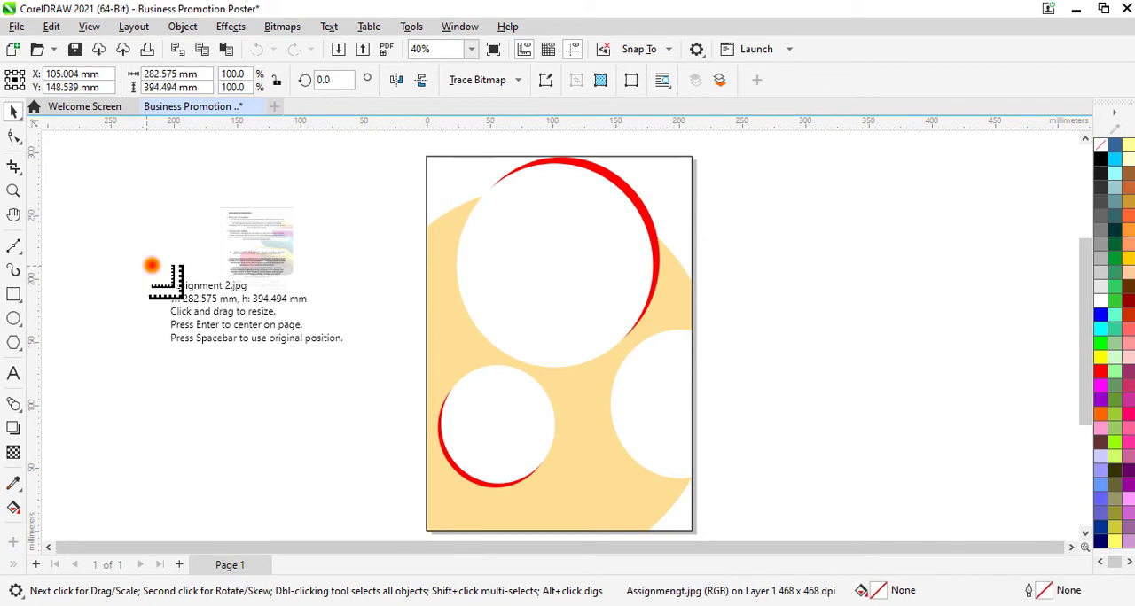
pyautogui.moveTo(151, 266); pyautogui.dragTo(238, 388)
pyautogui.click(303, 370)
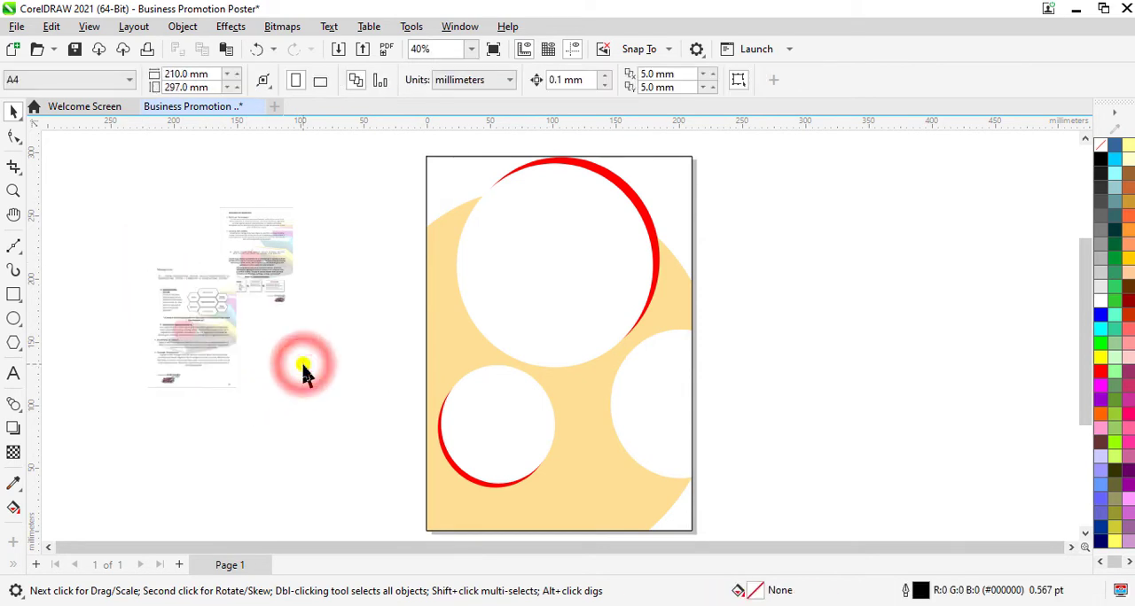
# Step: PowerClip the Assignmengt image inside the large upper white ellipse and fit it with Fill Proportionally
pyautogui.click(269, 253)
pyautogui.rightClick(267, 248)
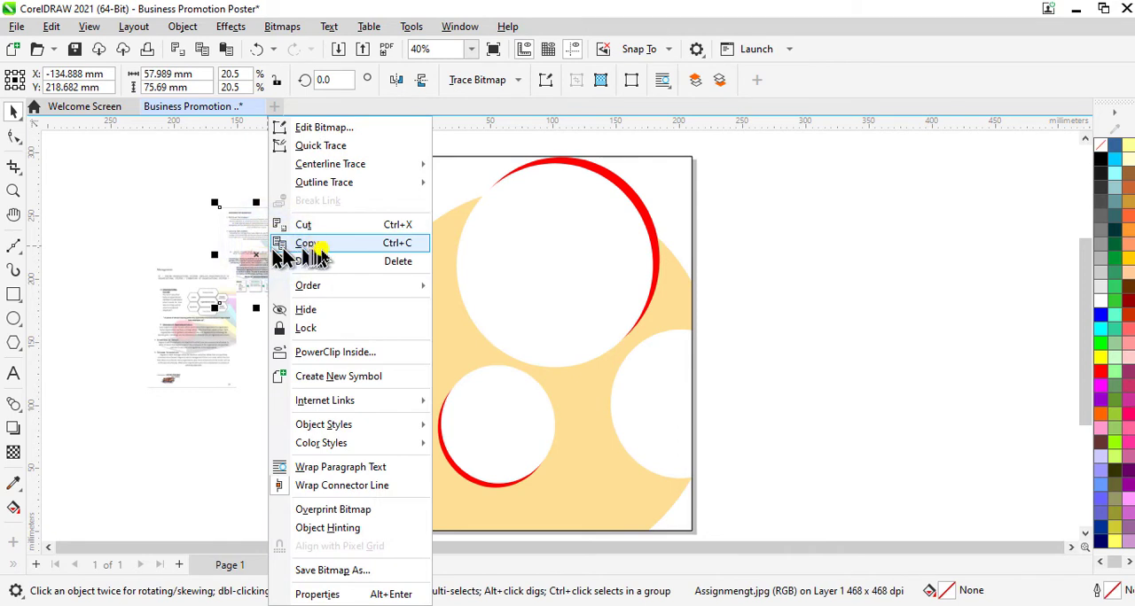
pyautogui.click(344, 355)
pyautogui.click(573, 246)
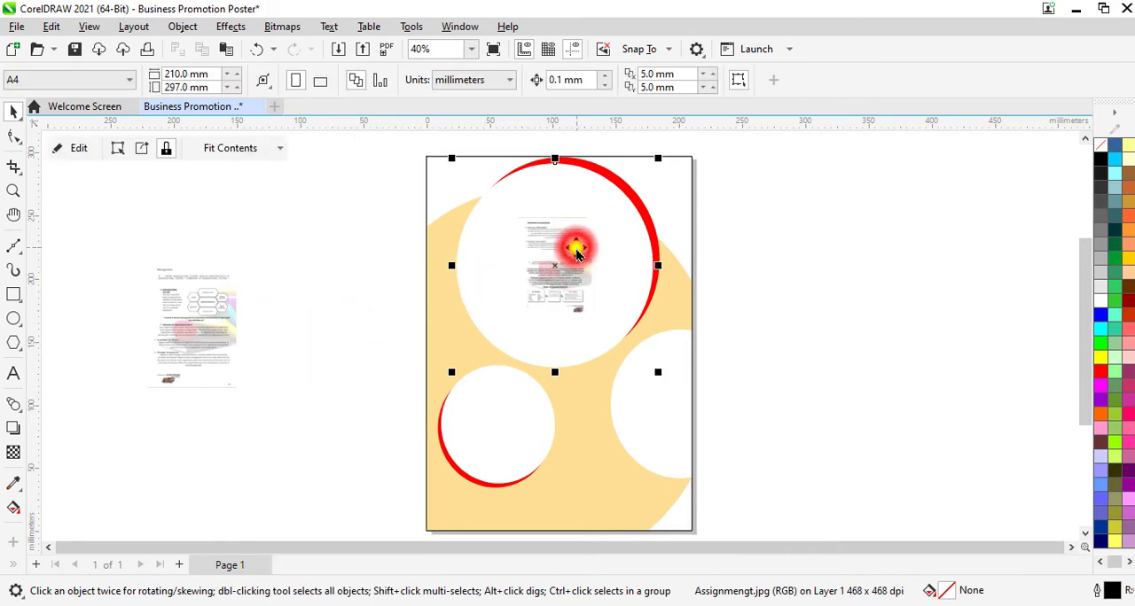
pyautogui.click(220, 150)
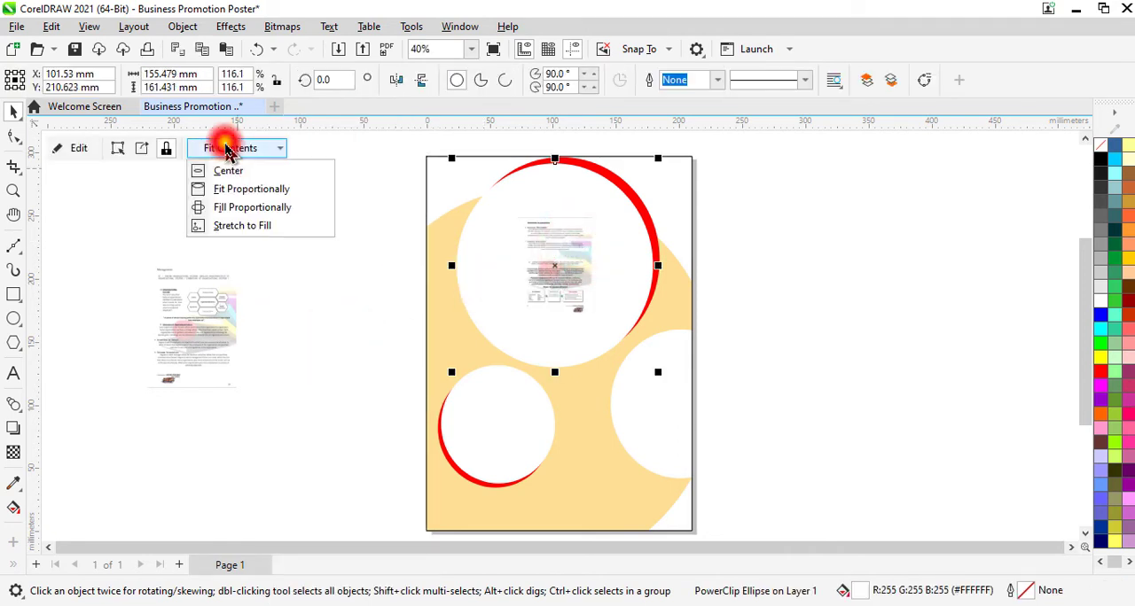
pyautogui.click(253, 210)
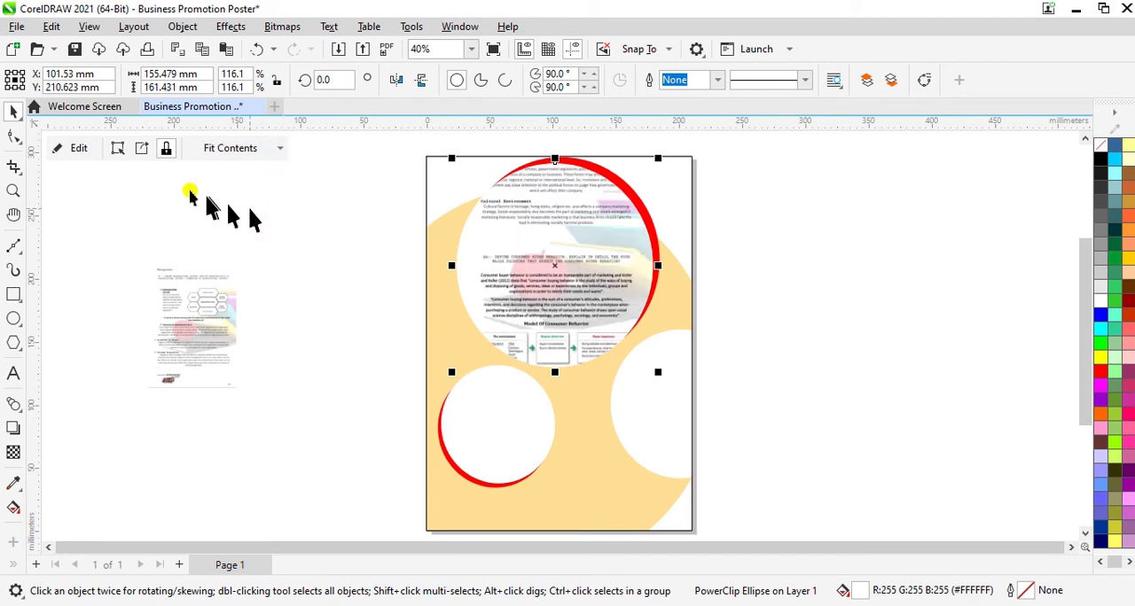
# Step: Edit the large ellipse's PowerClip contents, moving the Assignmengt image up about 20 mm, and finish editing
pyautogui.click(78, 148)
pyautogui.click(548, 288)
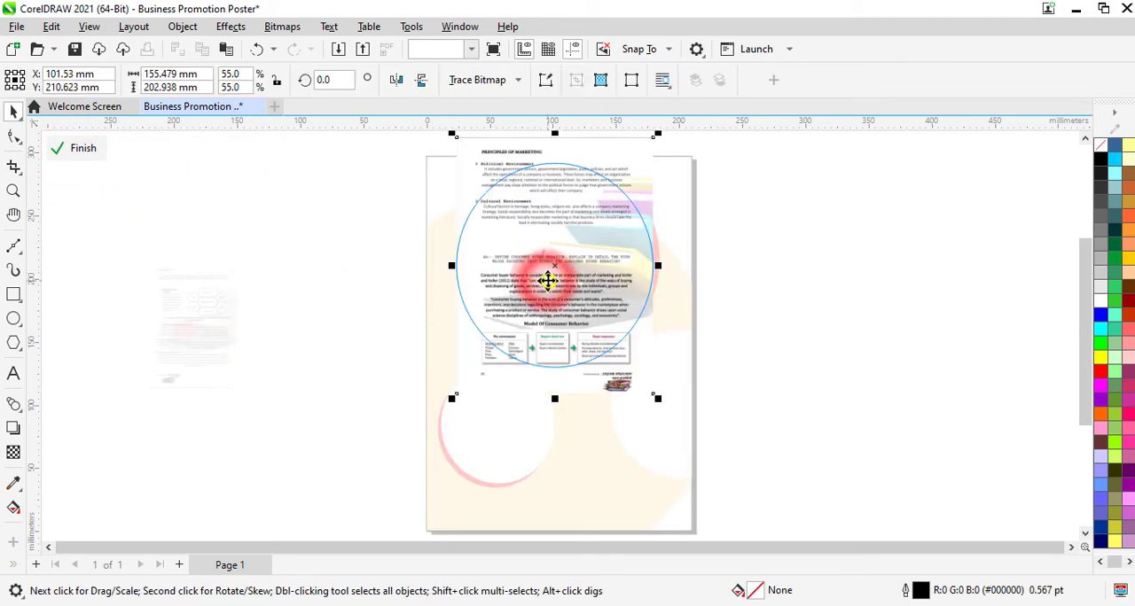
pyautogui.moveTo(553, 289); pyautogui.dragTo(559, 278)
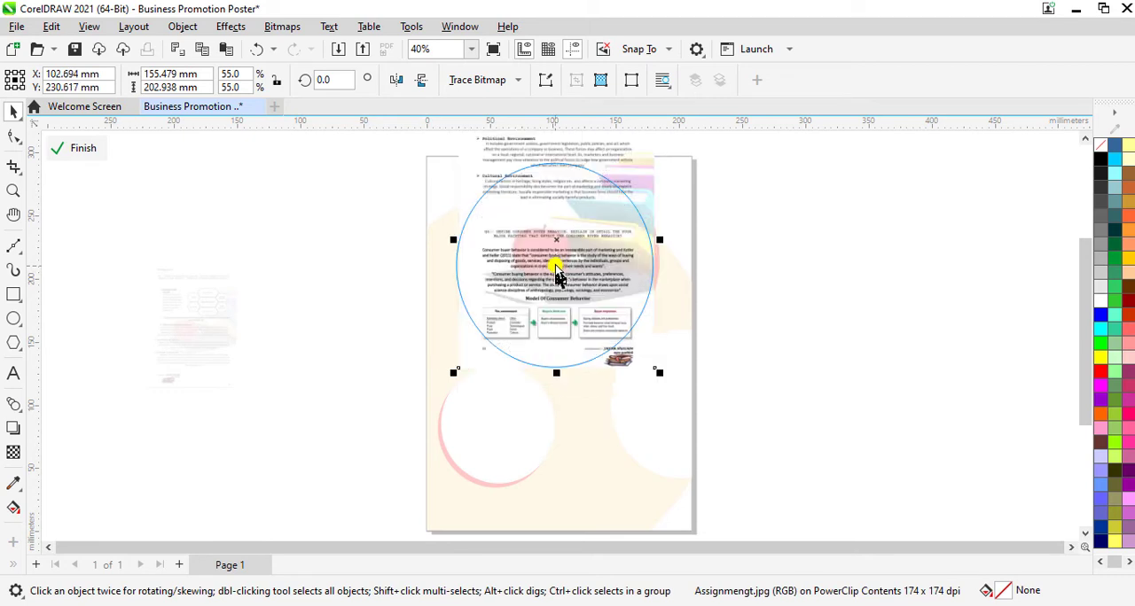
pyautogui.click(84, 148)
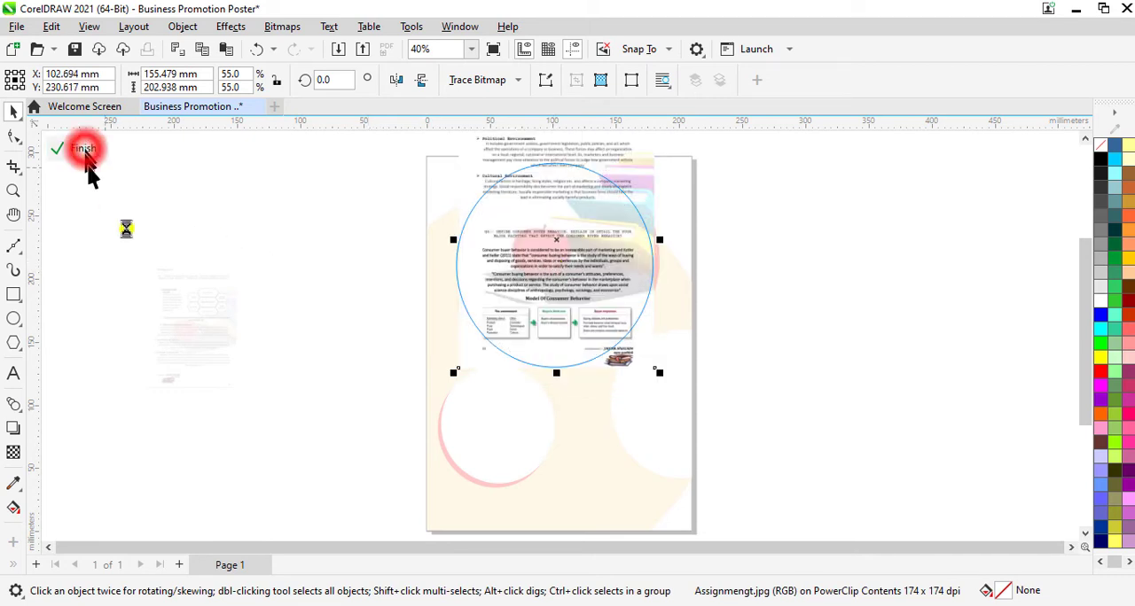
pyautogui.click(318, 424)
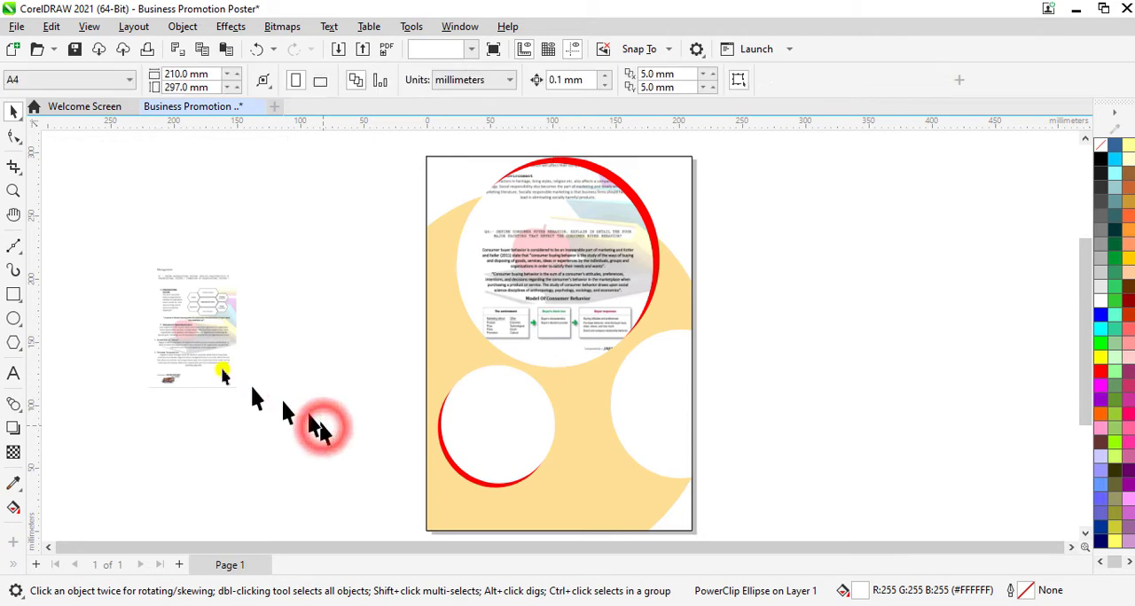
# Step: PowerClip the Assignment 2 image inside the small lower white ellipse and fit it with Fill Proportionally
pyautogui.click(203, 322)
pyautogui.rightClick(203, 326)
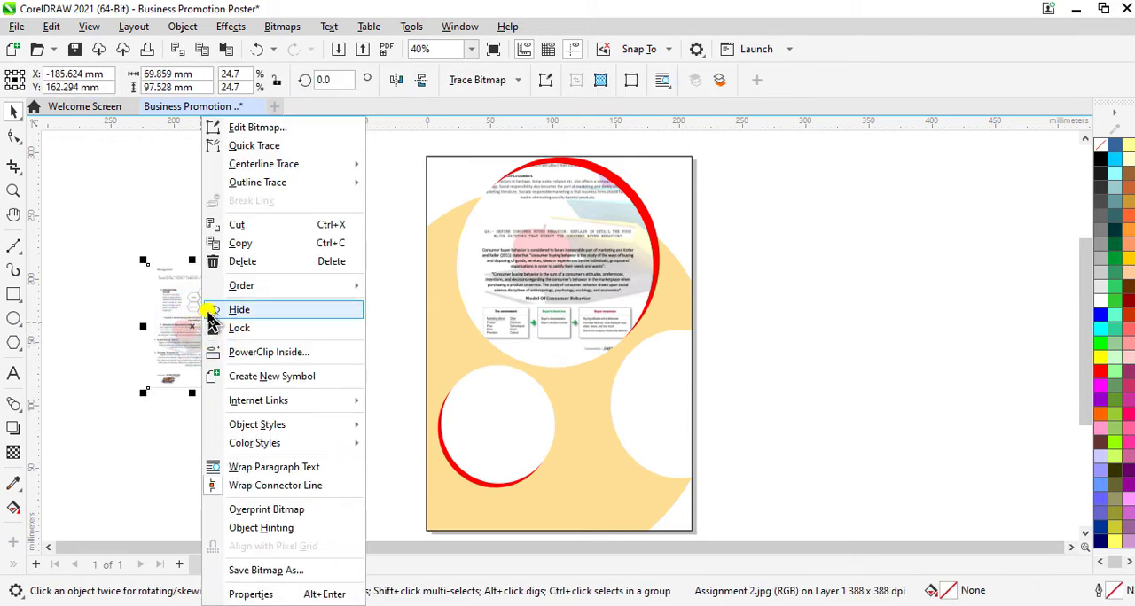
pyautogui.click(240, 352)
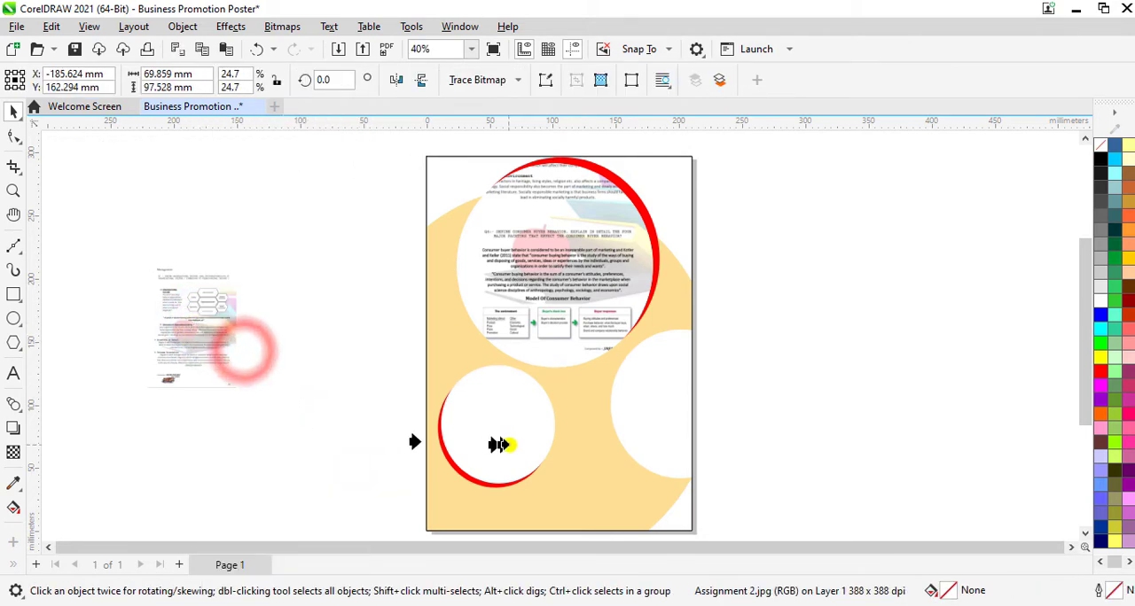
pyautogui.click(502, 439)
pyautogui.click(237, 148)
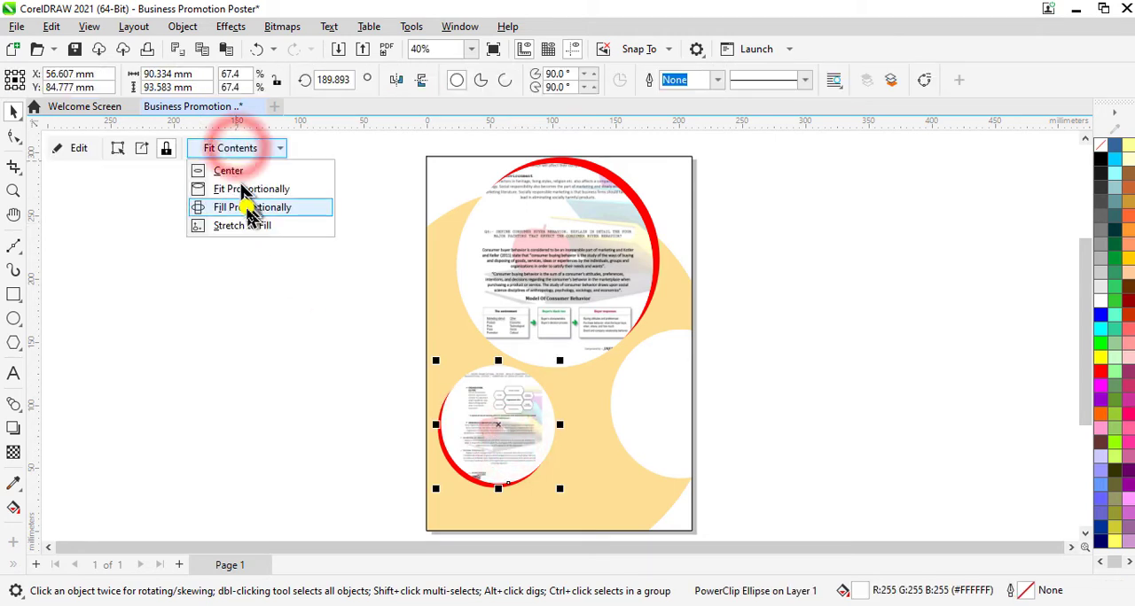
pyautogui.click(246, 207)
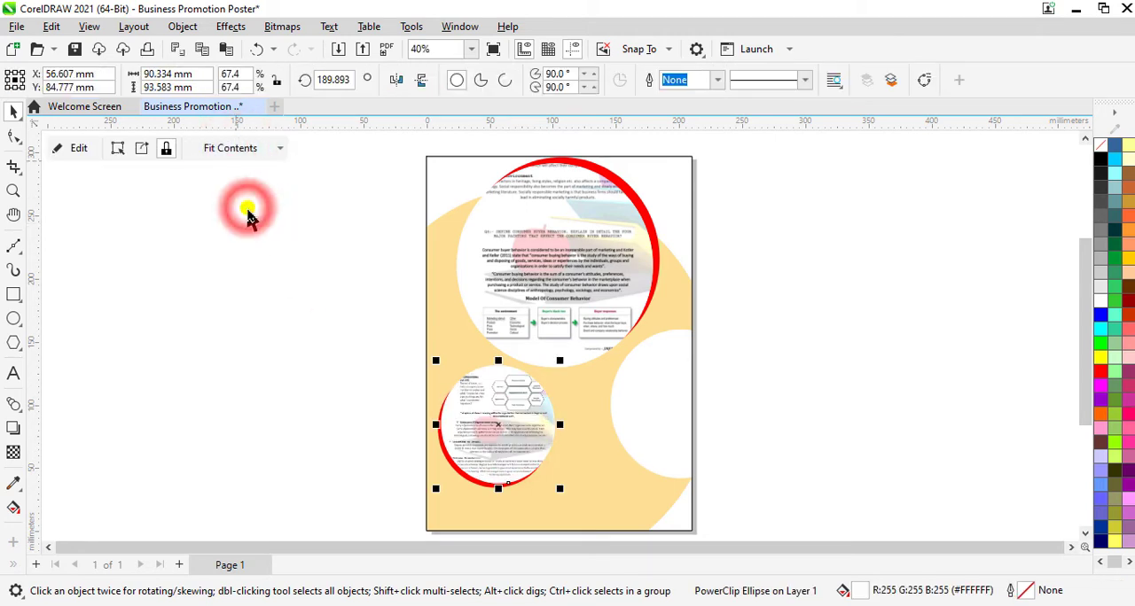
# Step: Shift the Assignment 2 image down about 6 mm within the small ellipse's PowerClip and finish editing
pyautogui.click(76, 152)
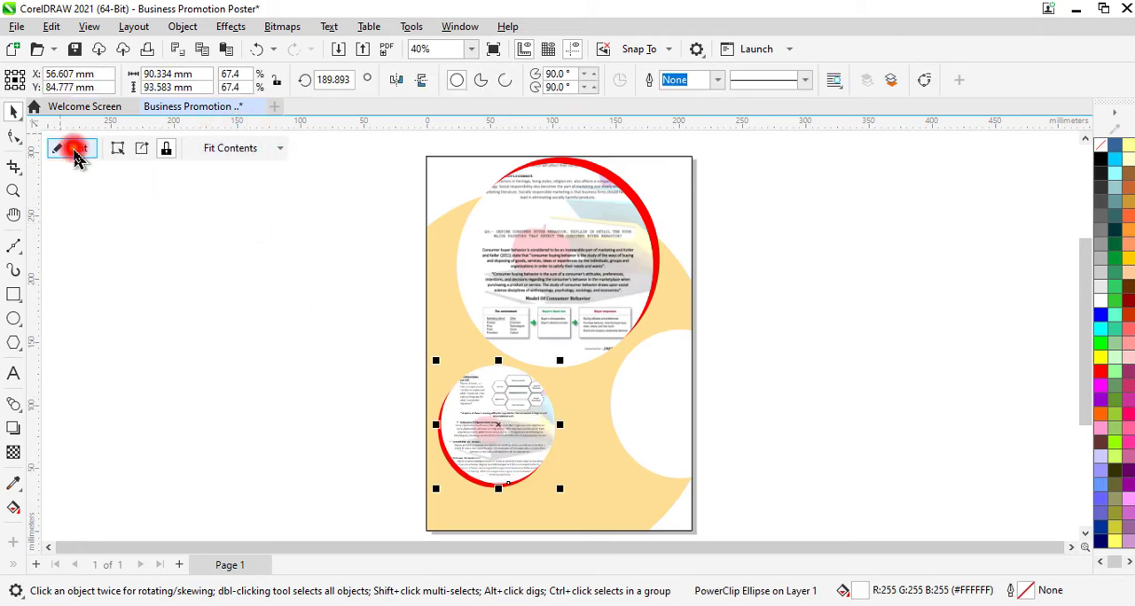
pyautogui.click(499, 408)
pyautogui.moveTo(501, 414); pyautogui.dragTo(501, 415)
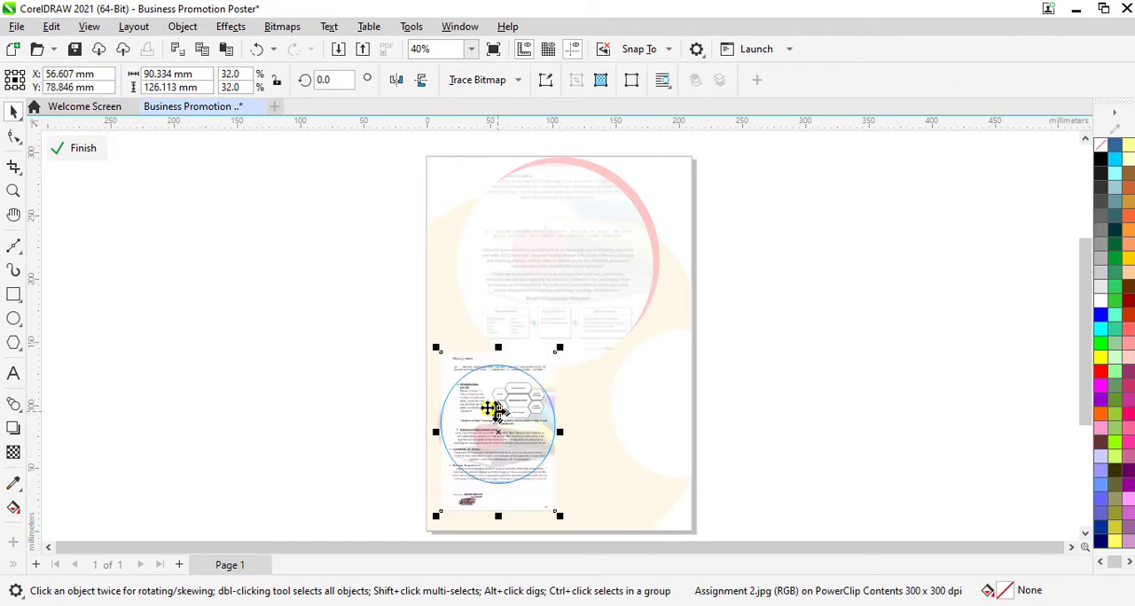
pyautogui.click(81, 149)
pyautogui.click(215, 342)
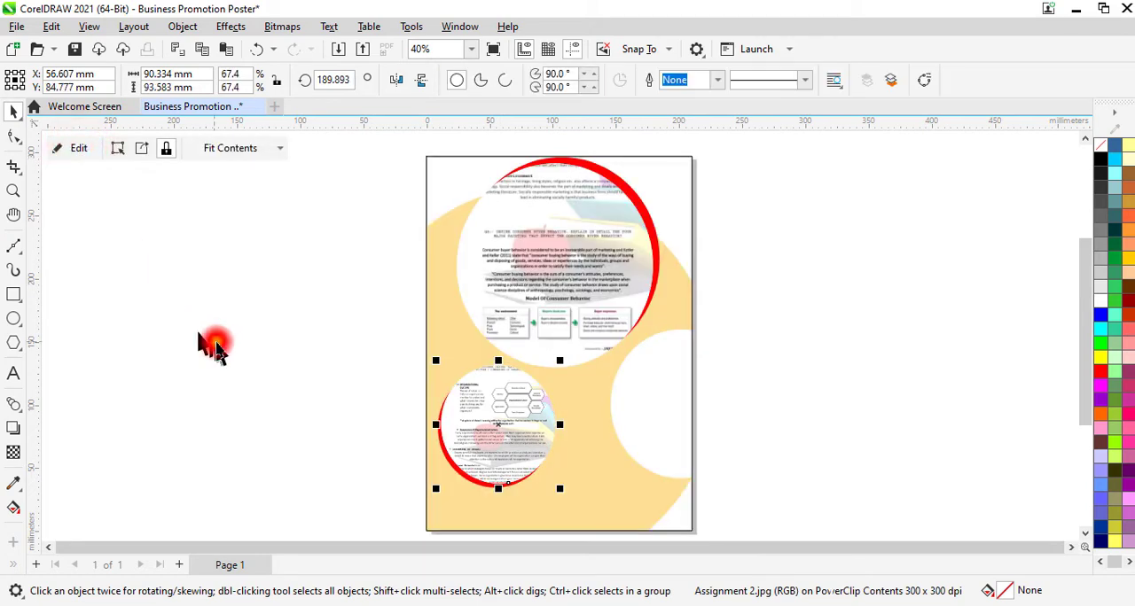
pyautogui.click(466, 472)
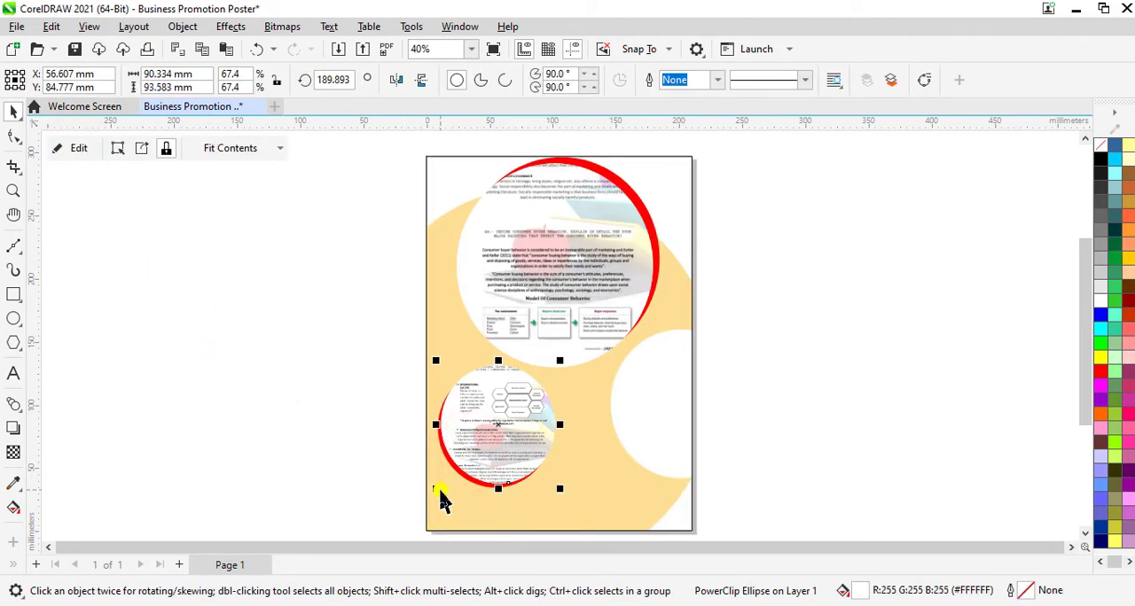
pyautogui.moveTo(439, 490); pyautogui.dragTo(446, 480)
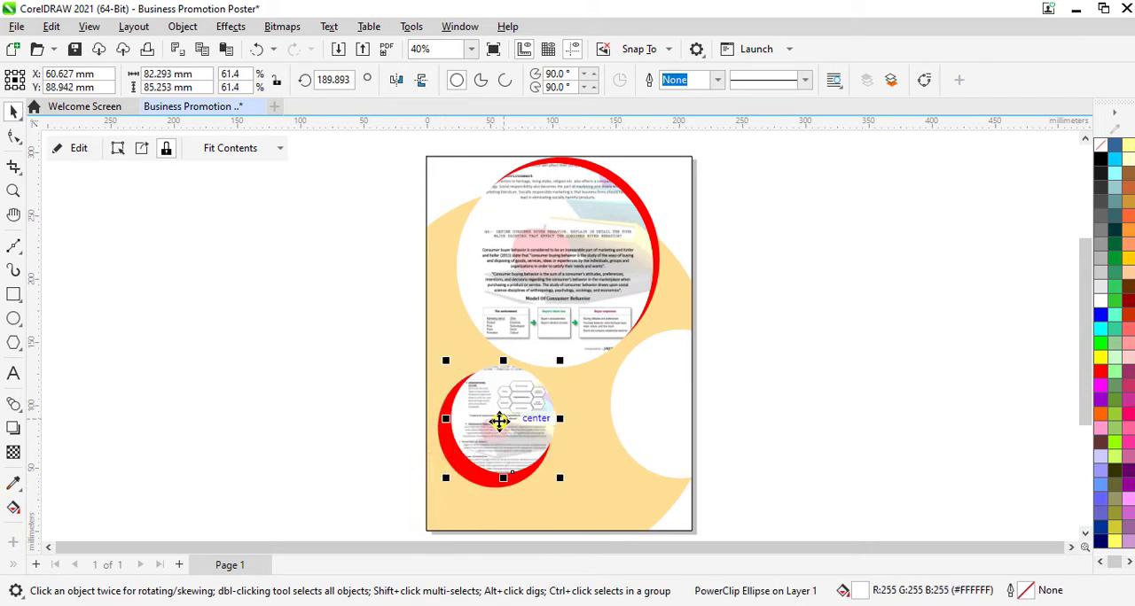
pyautogui.hotkey('ctrl', 'z')
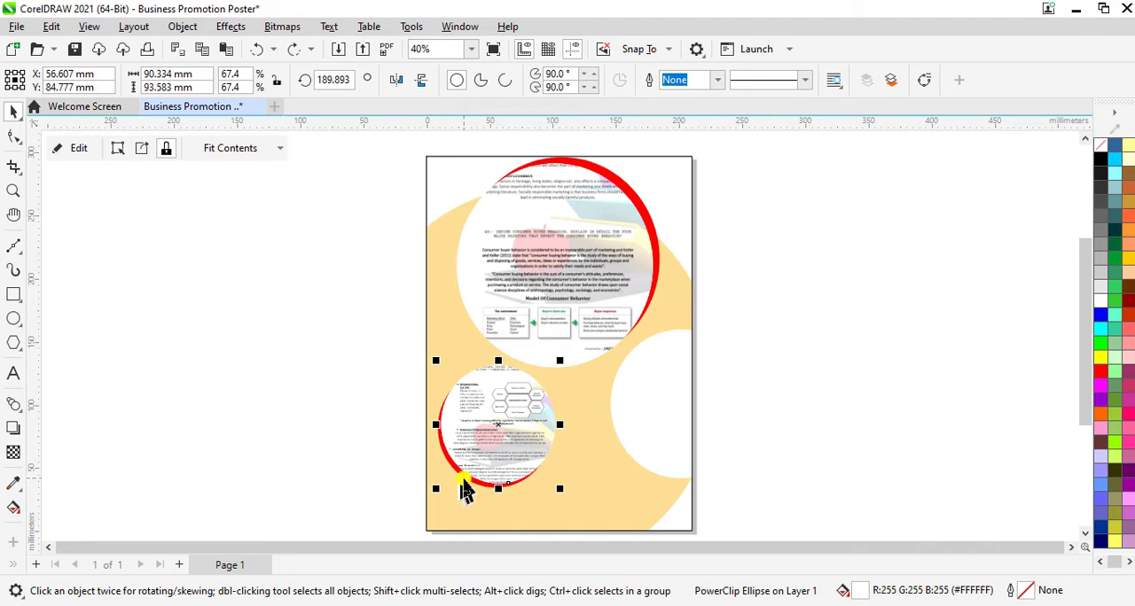
# Step: Group the small image-filled ellipse with the red ellipse behind it
pyautogui.keyDown('shift'); pyautogui.click(471, 483); pyautogui.keyUp('shift')
pyautogui.rightClick(472, 490)
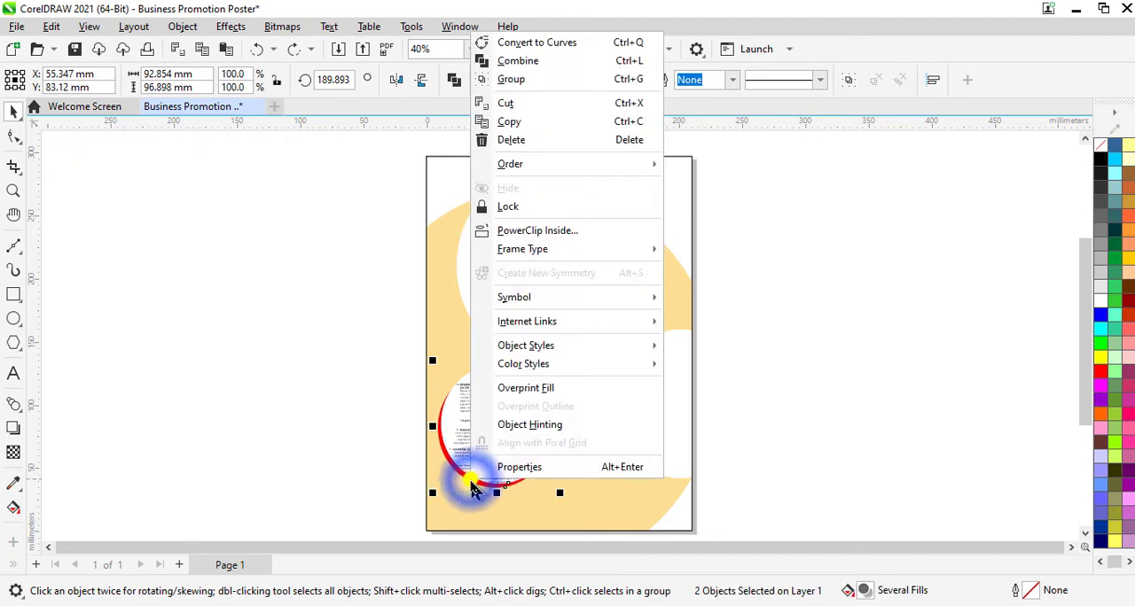
pyautogui.click(505, 79)
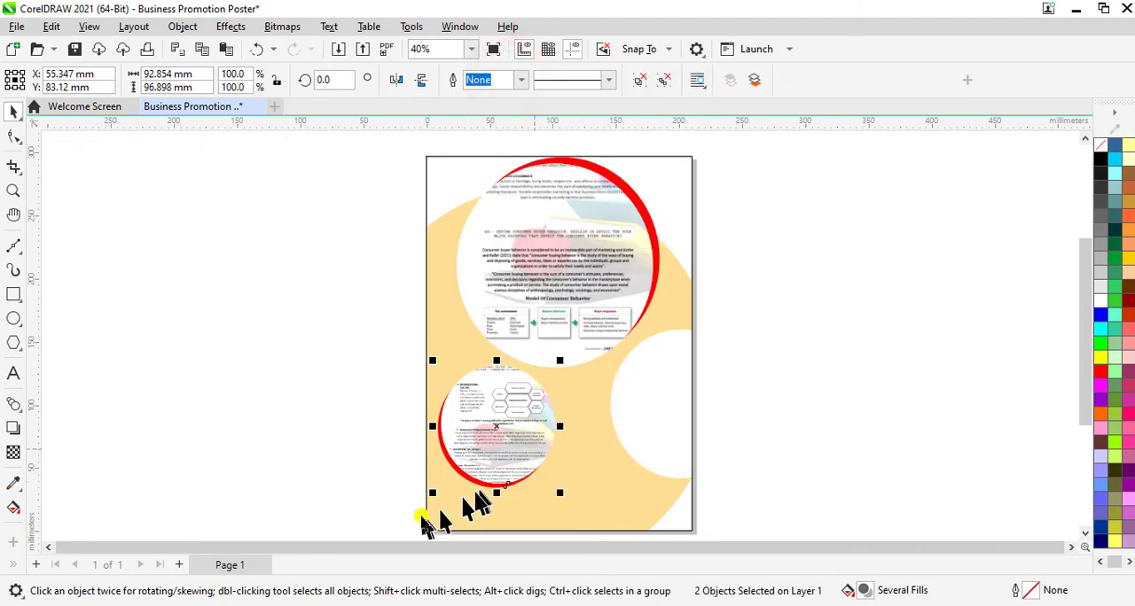
# Step: Scale the small ellipse group to about 79 × 83 mm and move it toward the page's left edge
pyautogui.moveTo(432, 493); pyautogui.dragTo(456, 471)
pyautogui.moveTo(503, 419); pyautogui.dragTo(487, 422)
pyautogui.click(486, 422)
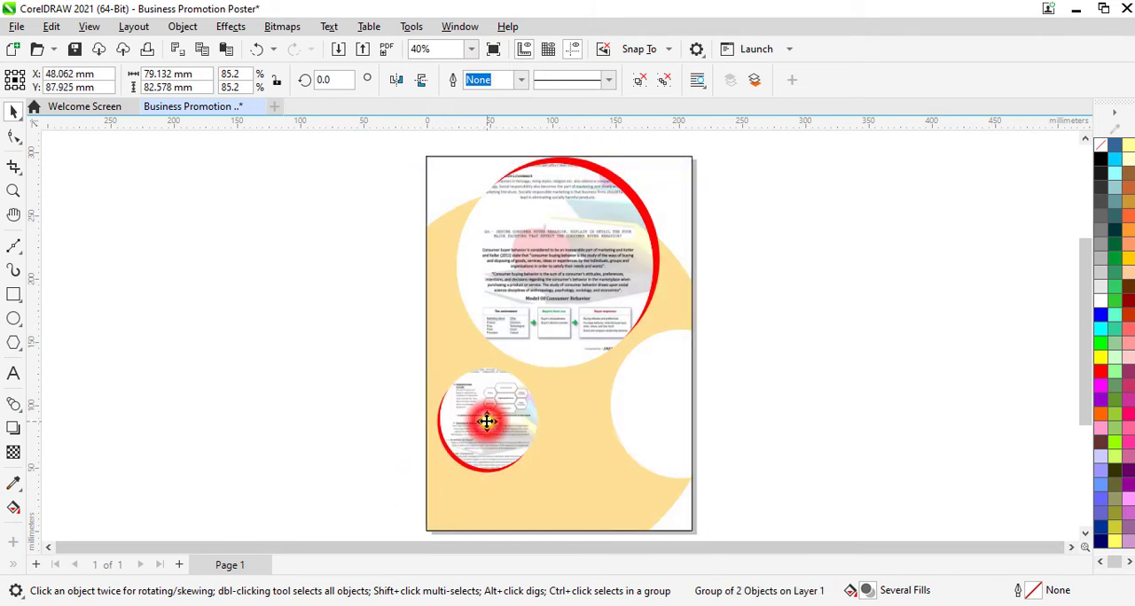
pyautogui.click(748, 385)
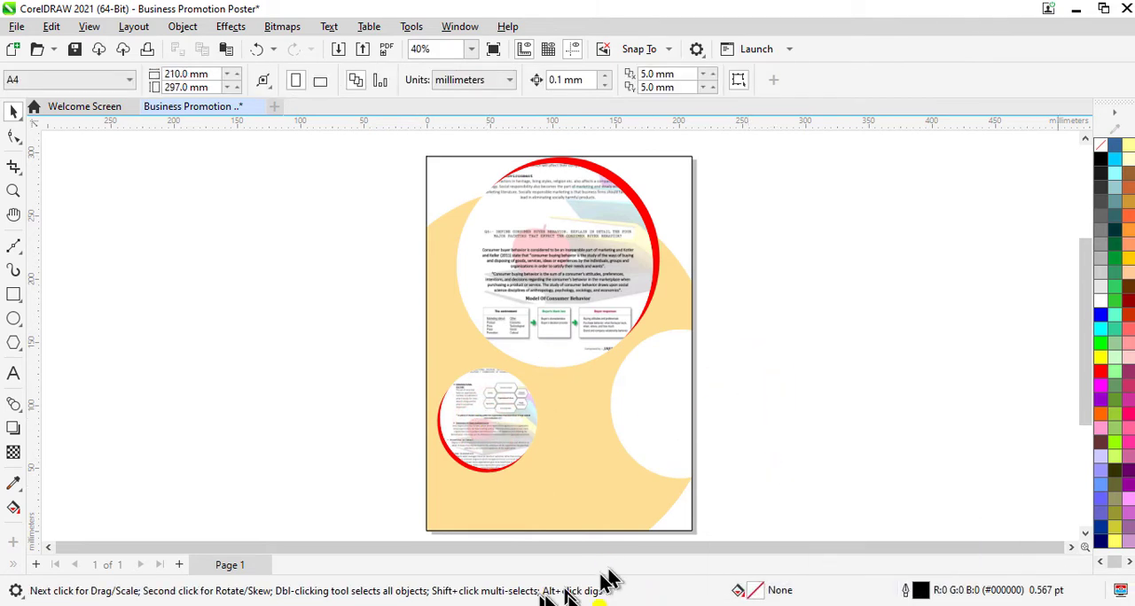
# Step: Add the two-line text "FIVE STARS COMPOSING AND SERVICES" beside the small image ellipse, extending over the white ellipse
pyautogui.click(12, 375)
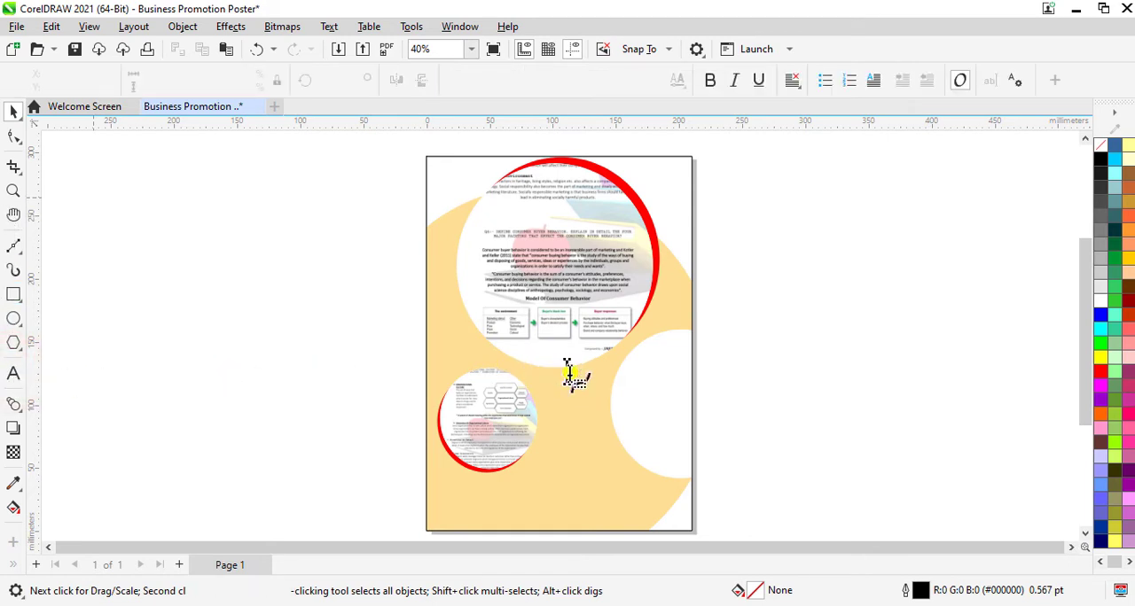
pyautogui.click(564, 411)
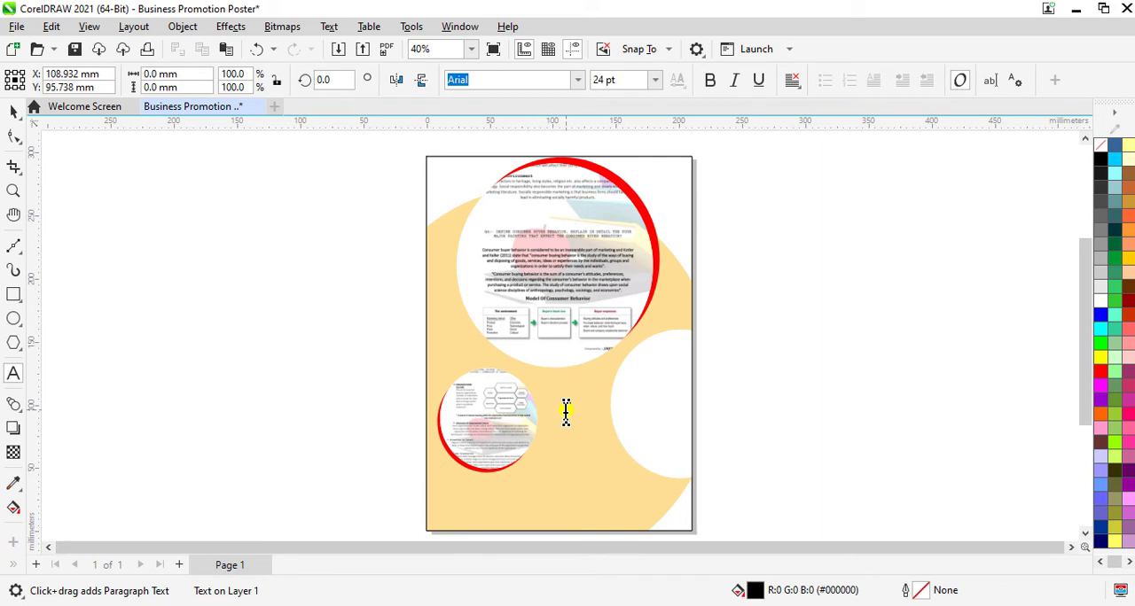
pyautogui.write('FIVE STARS COMPOSING')
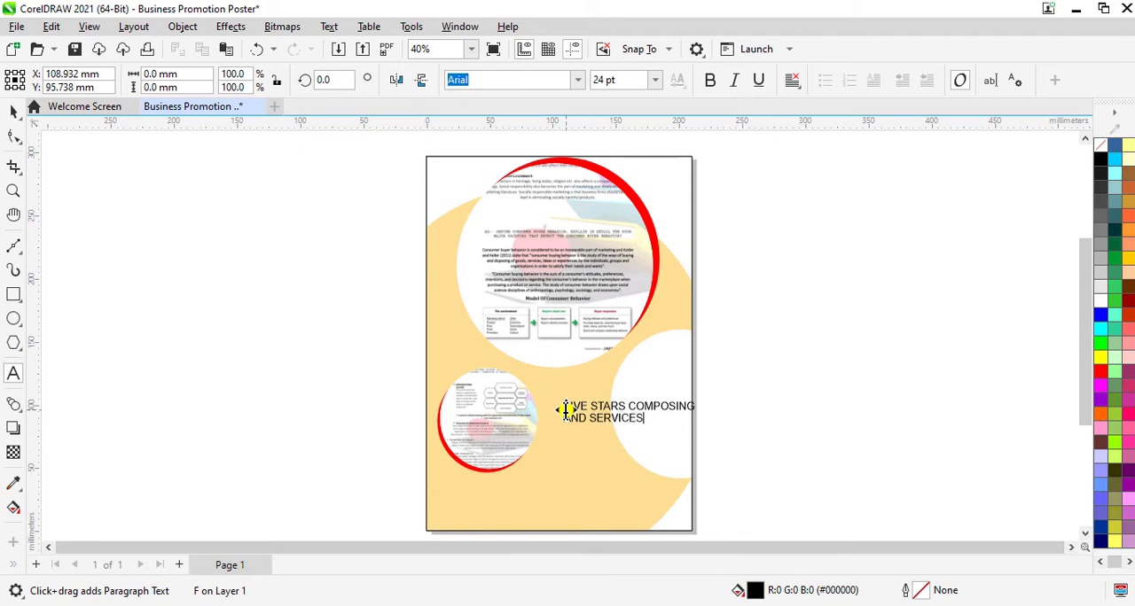
pyautogui.hotkey('ctrl', 'a')
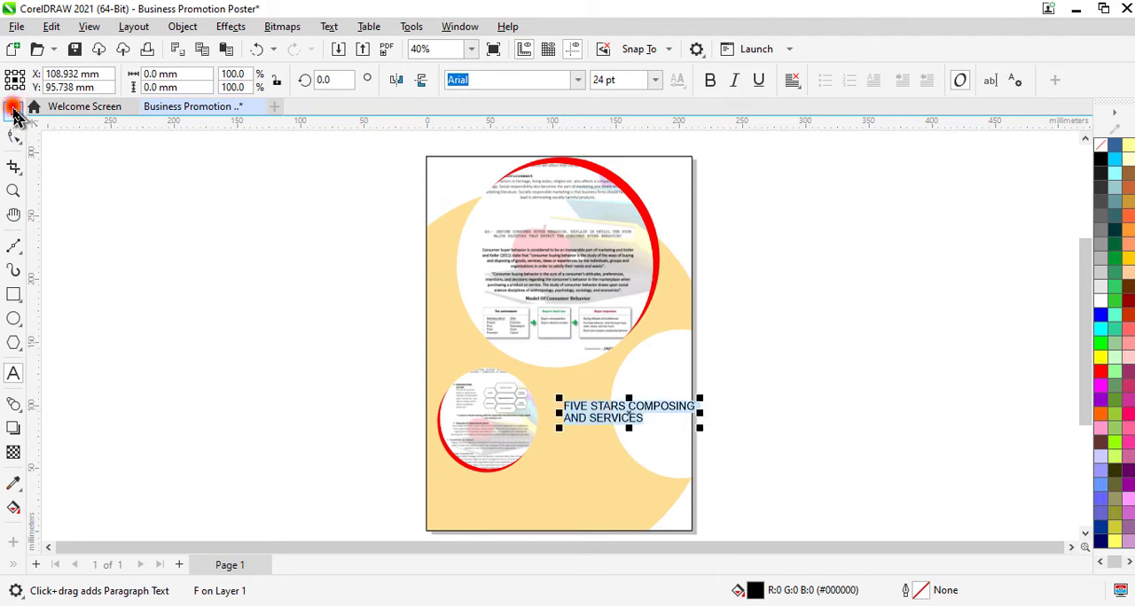
pyautogui.click(13, 111)
# Step: Format the FIVE STARS COMPOSING AND SERVICES text in Cambria bold italic at 30 pt
pyautogui.click(578, 81)
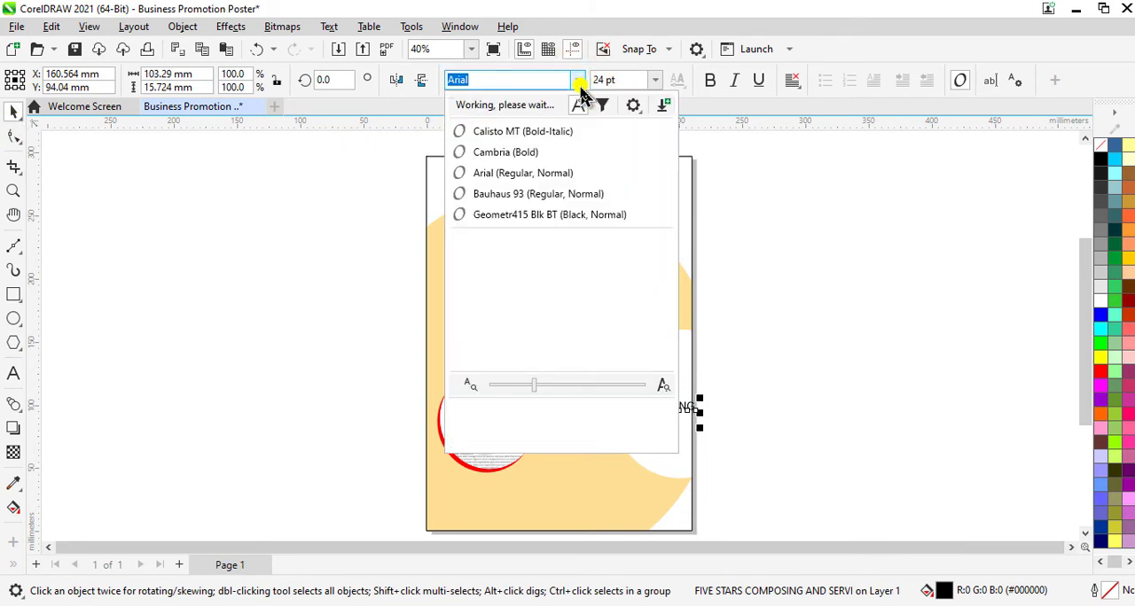
pyautogui.click(501, 153)
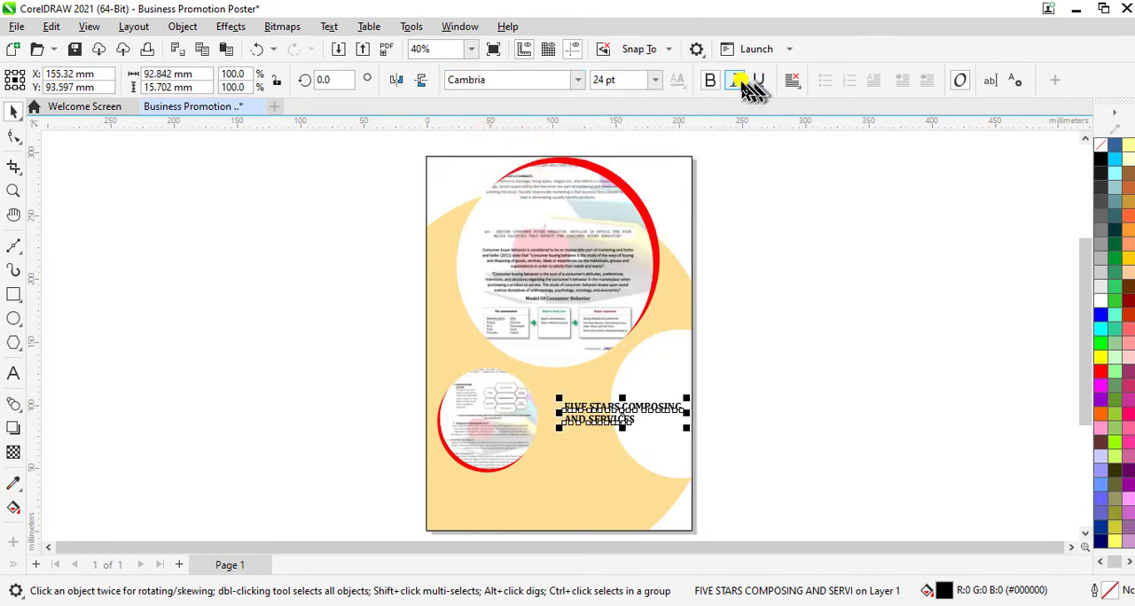
pyautogui.click(735, 81)
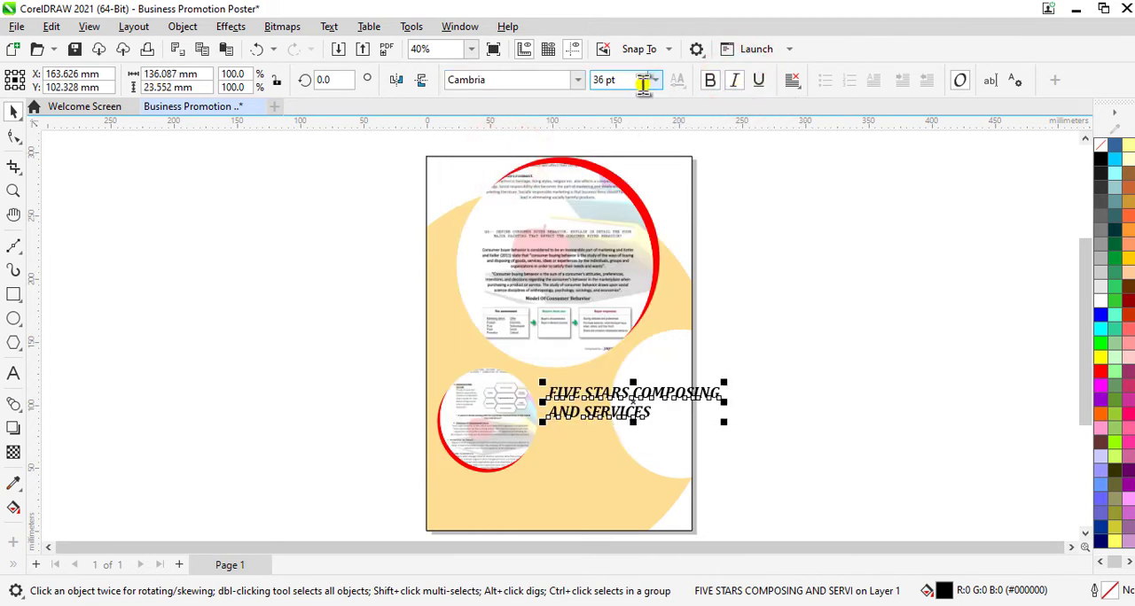
pyautogui.click(633, 79)
pyautogui.write('30')
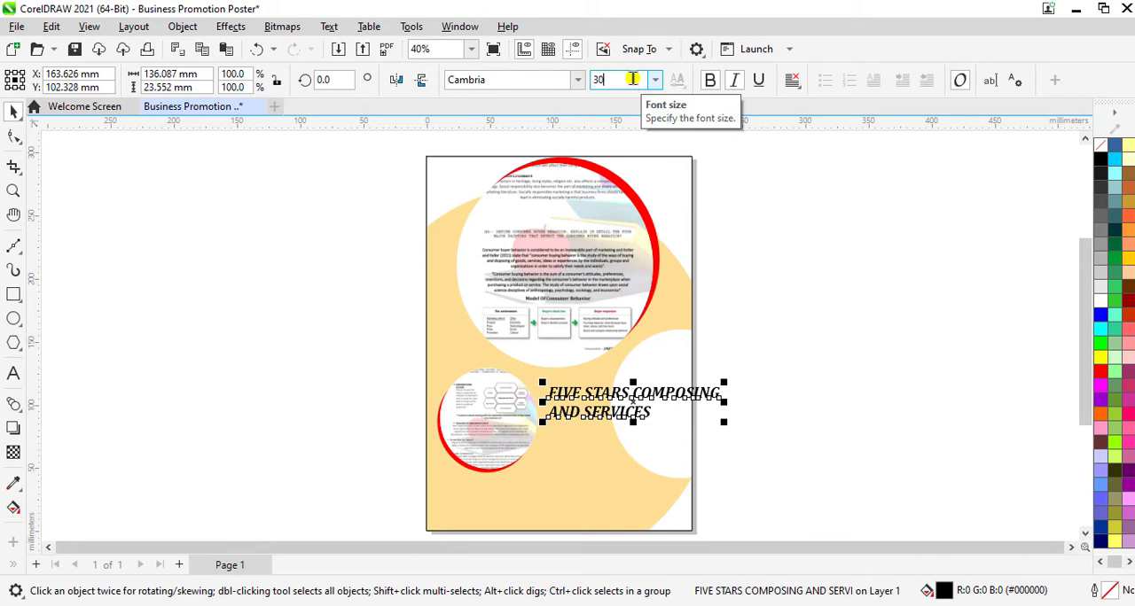
pyautogui.press('Return')
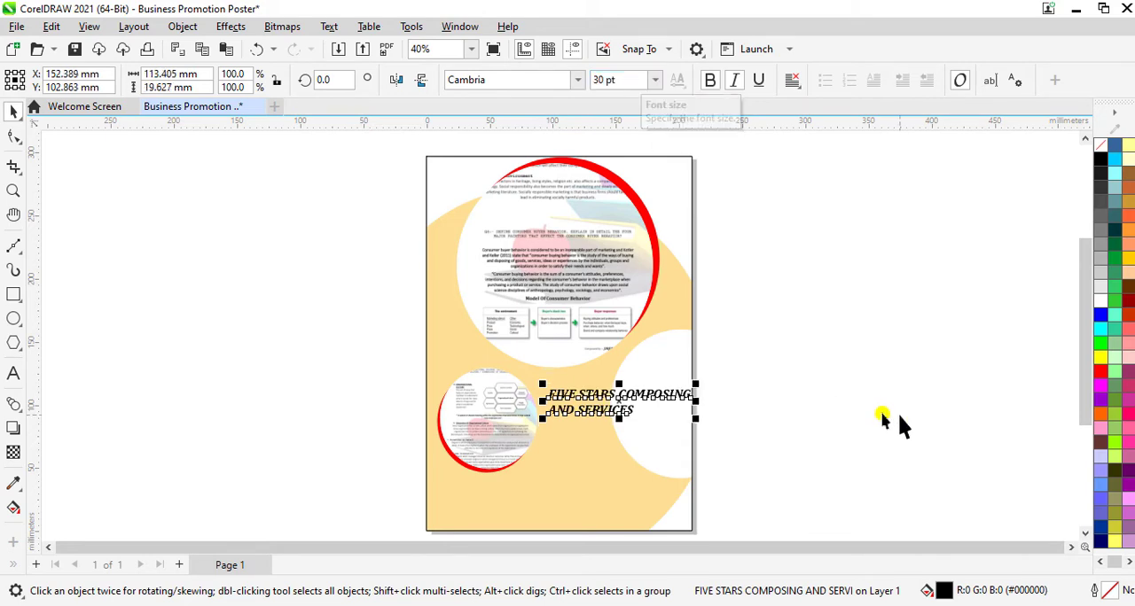
# Step: Nudge the heading text about 4.6 mm to the left so it sits within the page edge, and deselect it
pyautogui.scroll(1, 603, 399)
pyautogui.scroll(3, 603, 399)
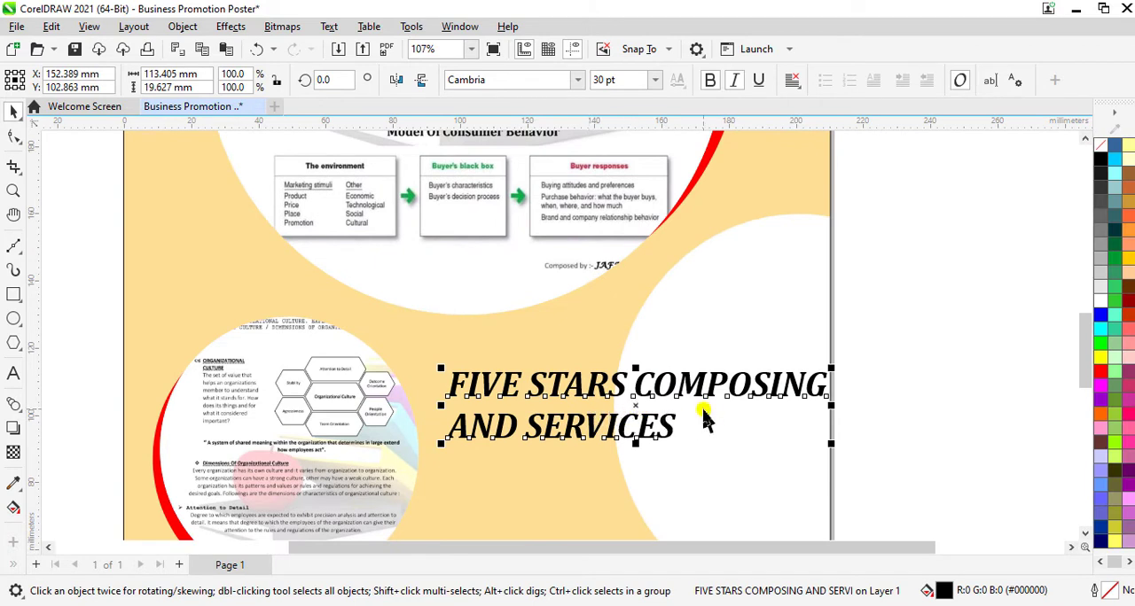
pyautogui.press('Left')
pyautogui.press('Left')
pyautogui.press('Left')
pyautogui.press('Left')
pyautogui.press('Left')
pyautogui.press('Left')
pyautogui.press('Left')
pyautogui.press('Left')
pyautogui.press('Left')
pyautogui.press('Left')
pyautogui.press('Left')
pyautogui.press('Left')
pyautogui.press('Left')
pyautogui.press('Left')
pyautogui.press('Left')
pyautogui.press('Left')
pyautogui.press('Left')
pyautogui.press('Left')
pyautogui.press('Left')
pyautogui.press('Left')
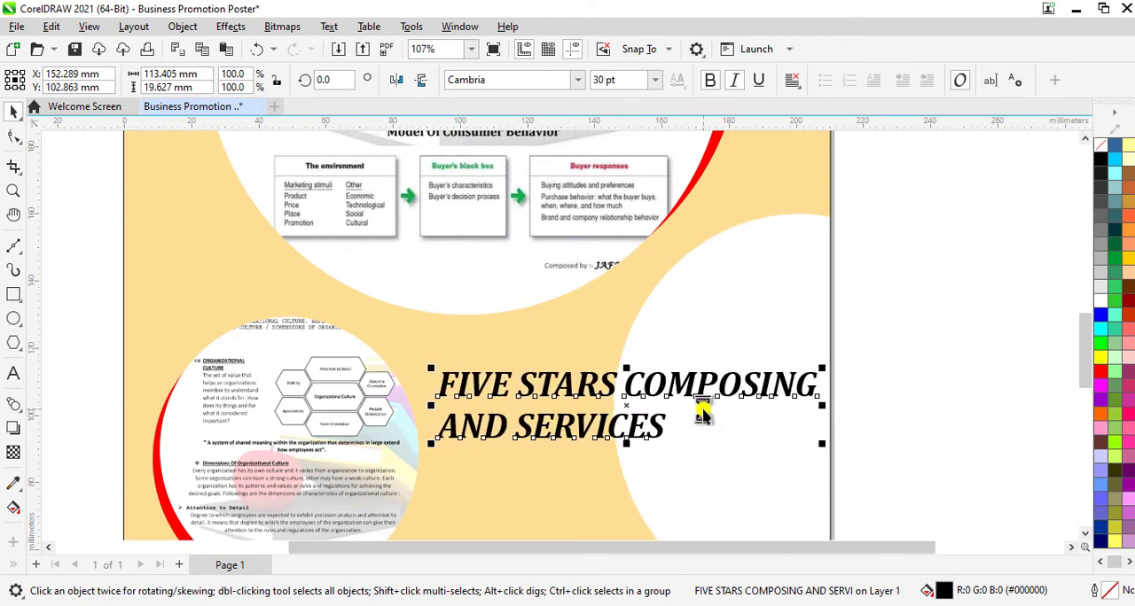
pyautogui.press('Left')
pyautogui.press('Left')
pyautogui.press('Left')
pyautogui.press('Left')
pyautogui.press('Left')
pyautogui.press('Left')
pyautogui.press('Left')
pyautogui.press('Left')
pyautogui.press('Left')
pyautogui.press('Left')
pyautogui.press('Left')
pyautogui.press('Left')
pyautogui.press('Left')
pyautogui.press('Left')
pyautogui.press('Left')
pyautogui.press('Left')
pyautogui.press('Left')
pyautogui.press('Left')
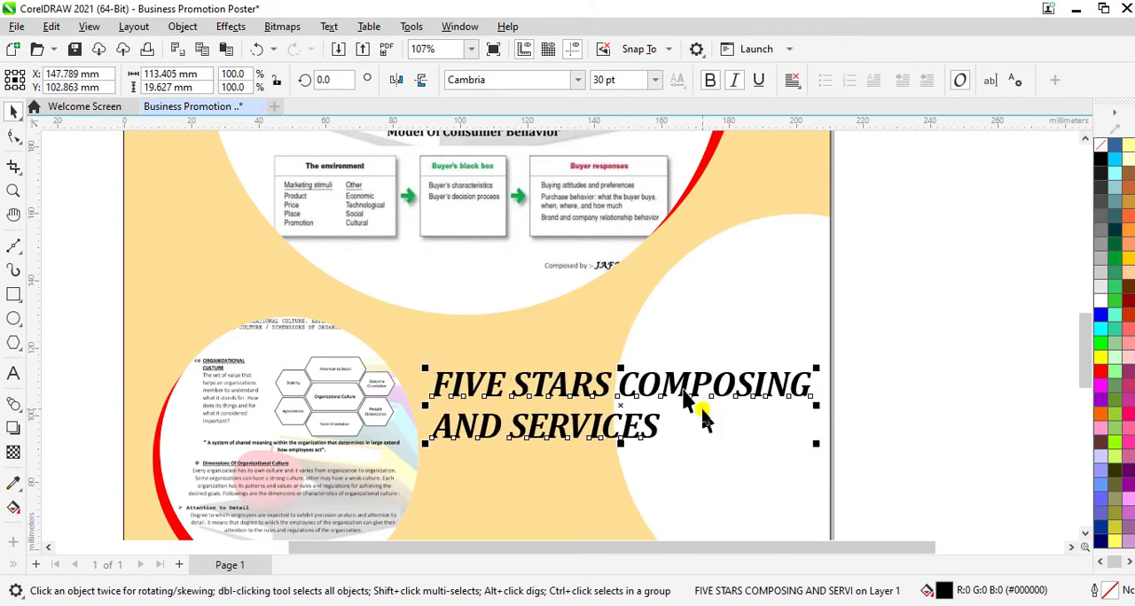
pyautogui.scroll(-2, 700, 417)
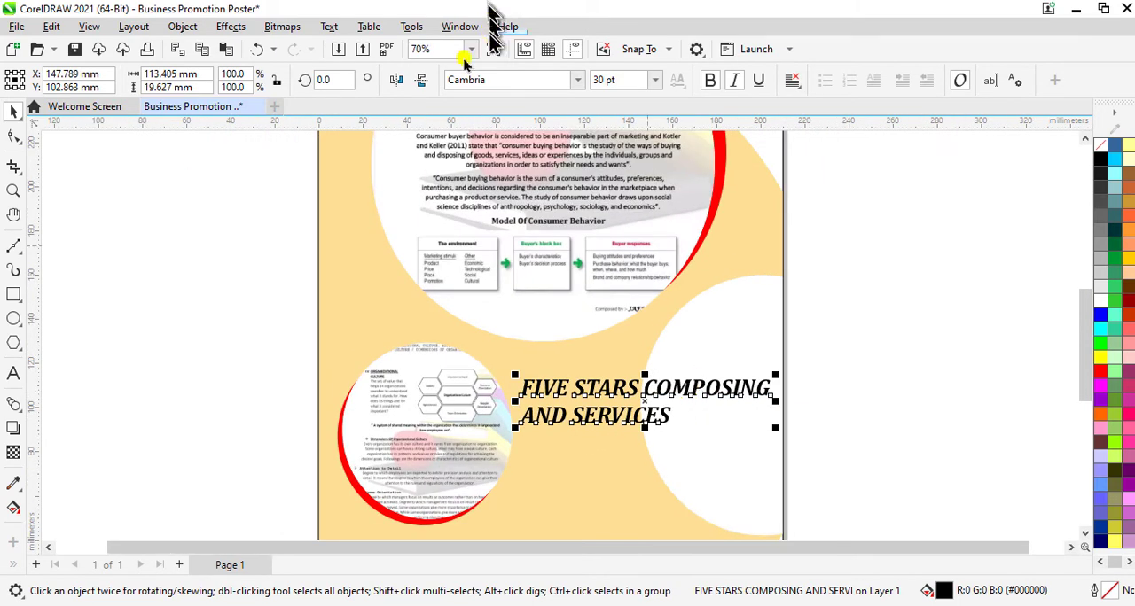
pyautogui.click(471, 49)
pyautogui.click(439, 80)
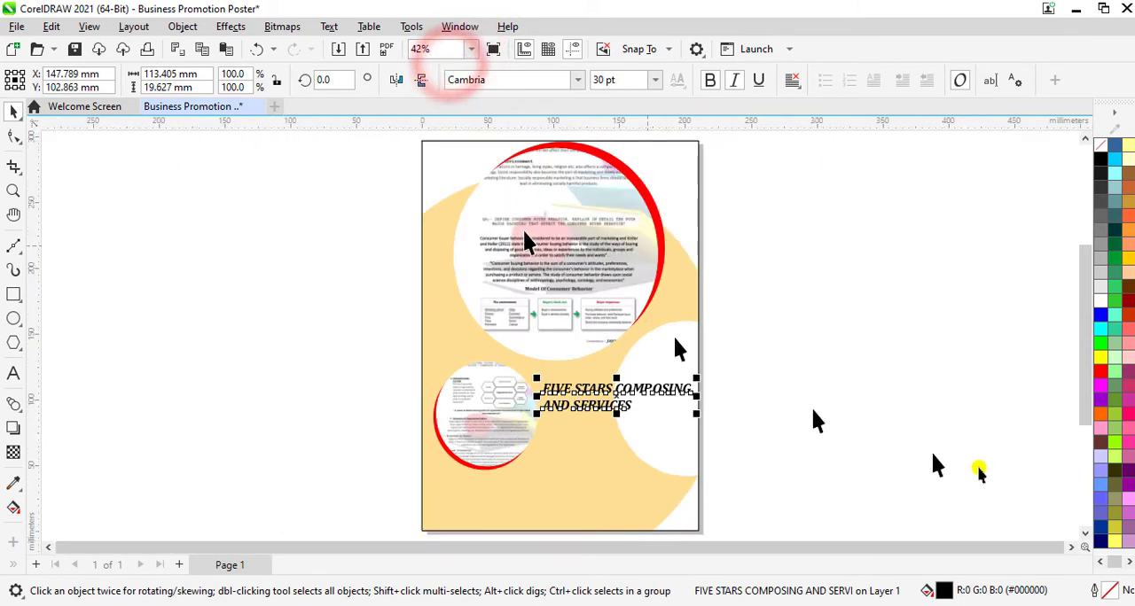
pyautogui.click(975, 466)
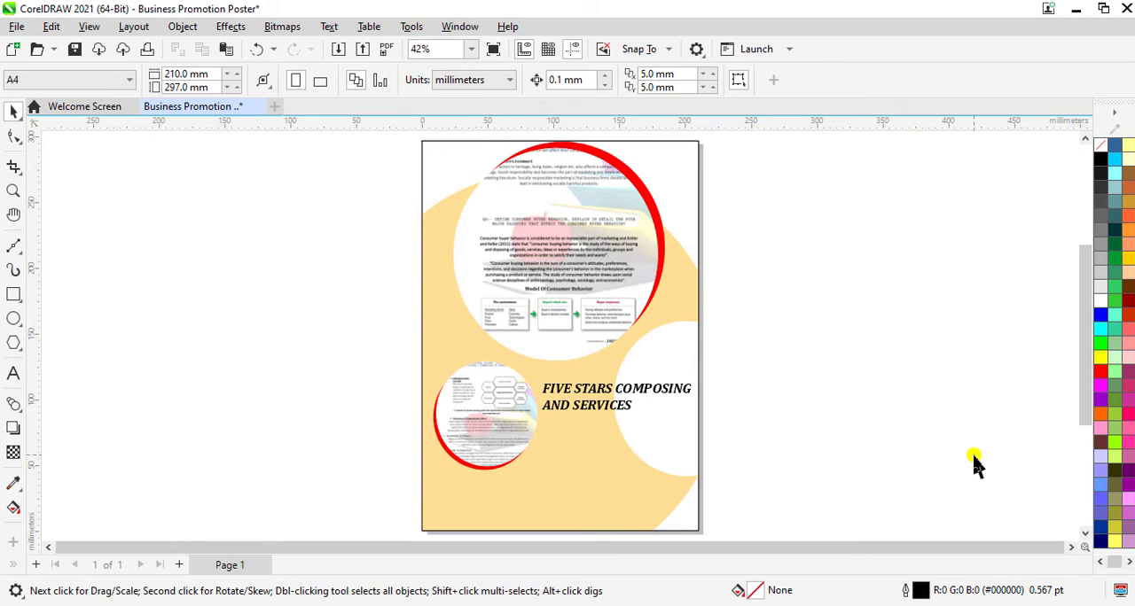
# Step: Draw a thin rectangle about 78.5 × 1.3 mm beneath the FIVE STARS heading, filled red with no outline
pyautogui.click(13, 295)
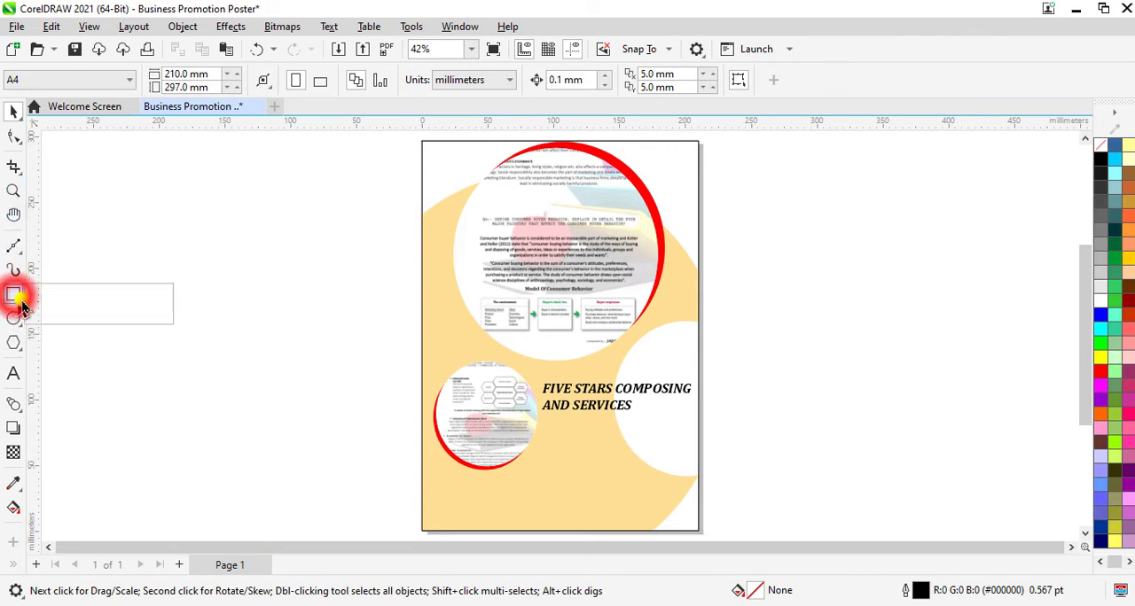
pyautogui.click(86, 296)
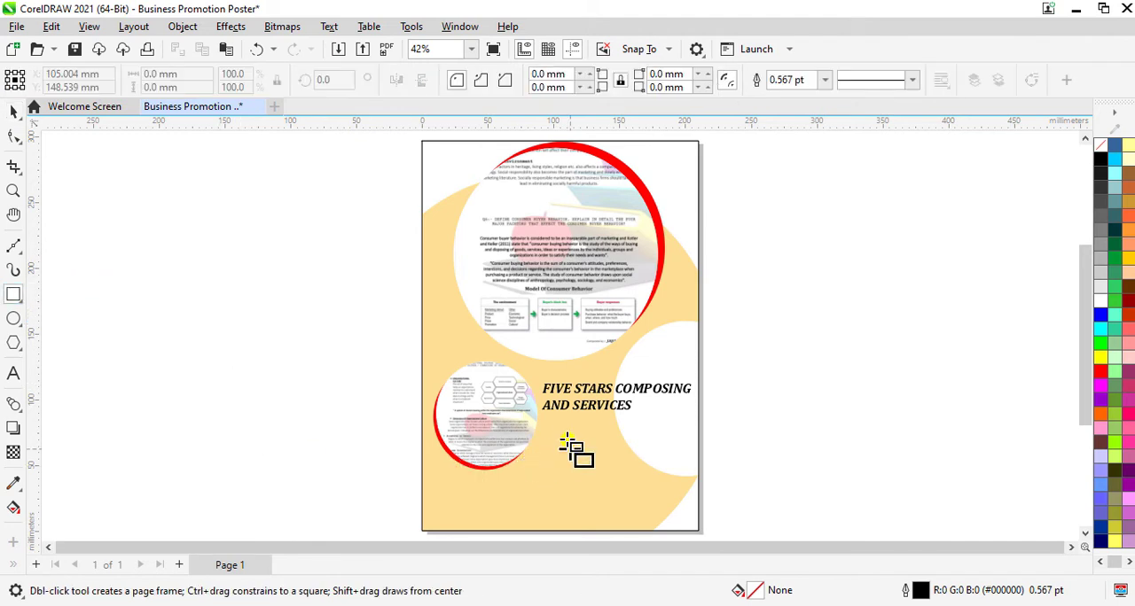
pyautogui.moveTo(547, 421); pyautogui.dragTo(653, 422)
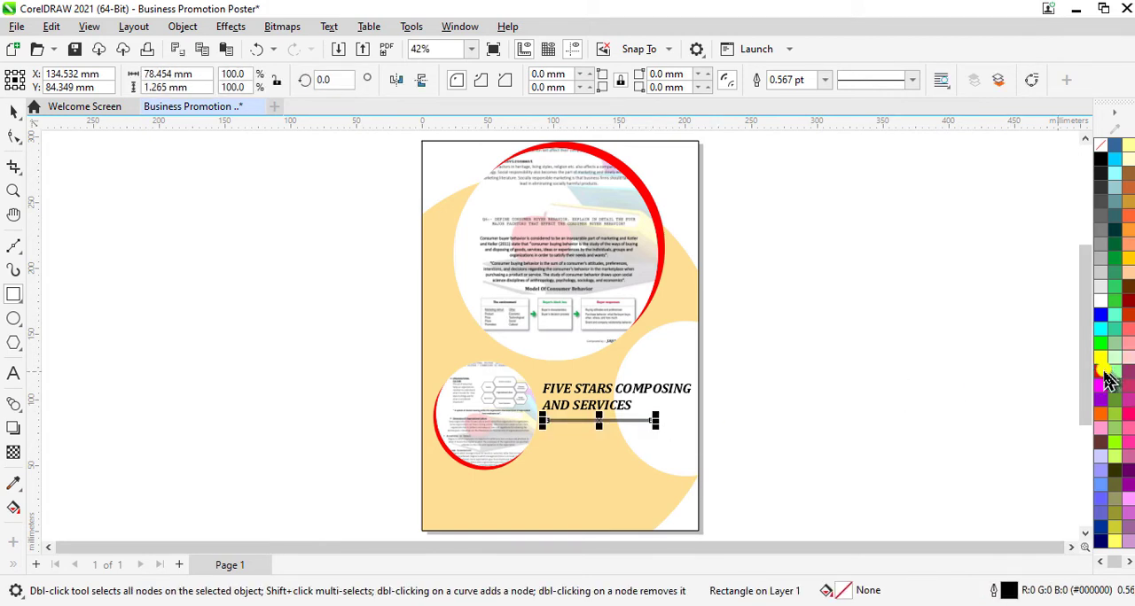
pyautogui.click(1100, 371)
pyautogui.rightClick(1102, 144)
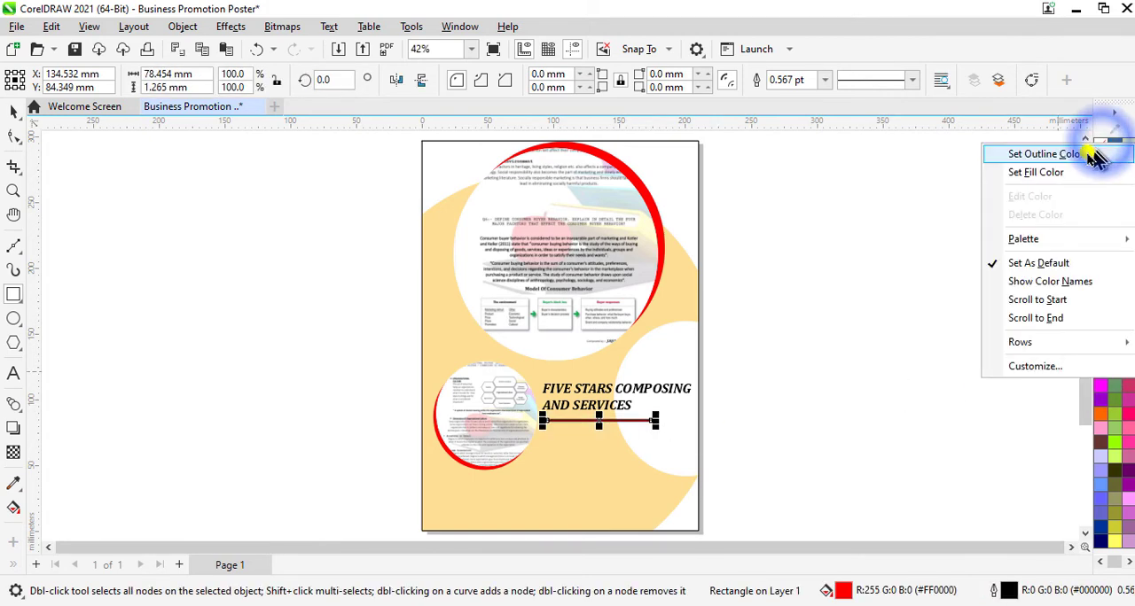
pyautogui.click(1094, 147)
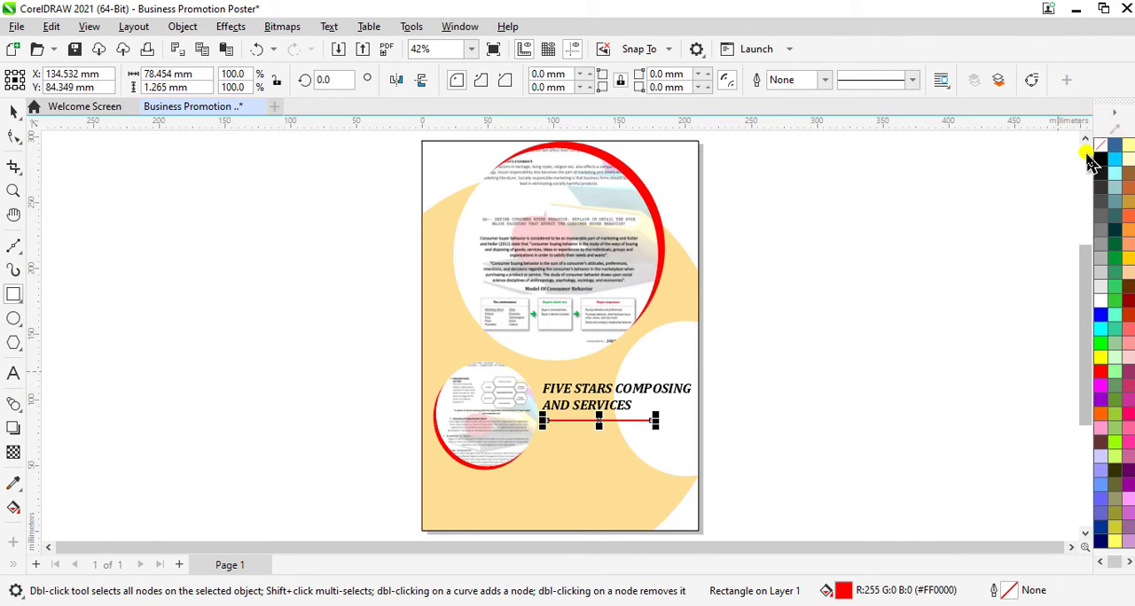
# Step: Nudge the red line about 4 mm to the left and 1.6 mm up, closer beneath the heading
pyautogui.click(14, 110)
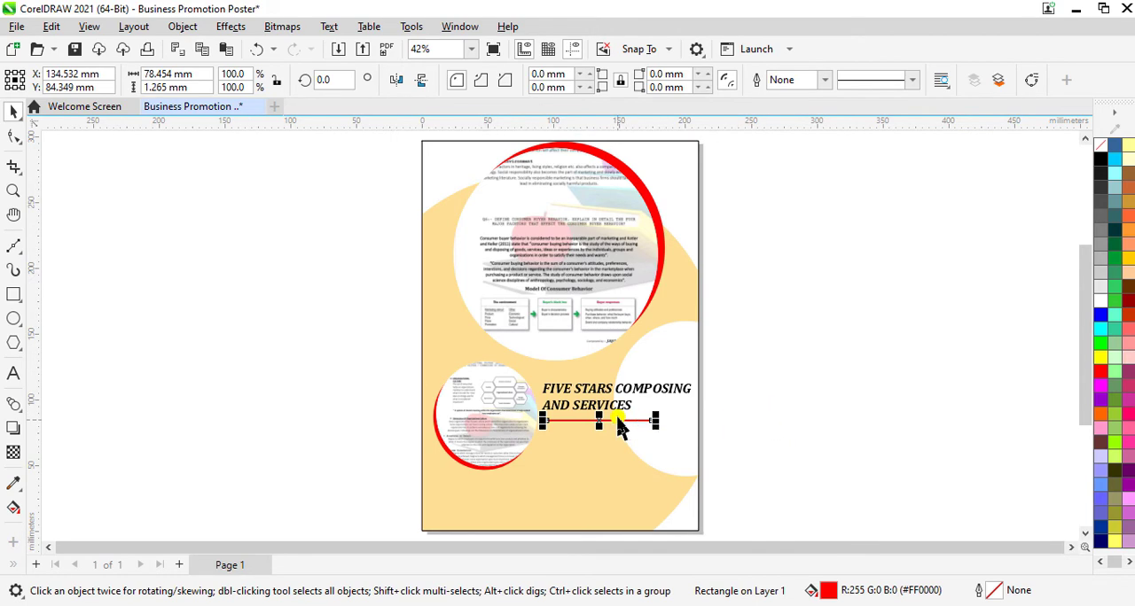
pyautogui.scroll(1, 621, 429)
pyautogui.scroll(4, 620, 429)
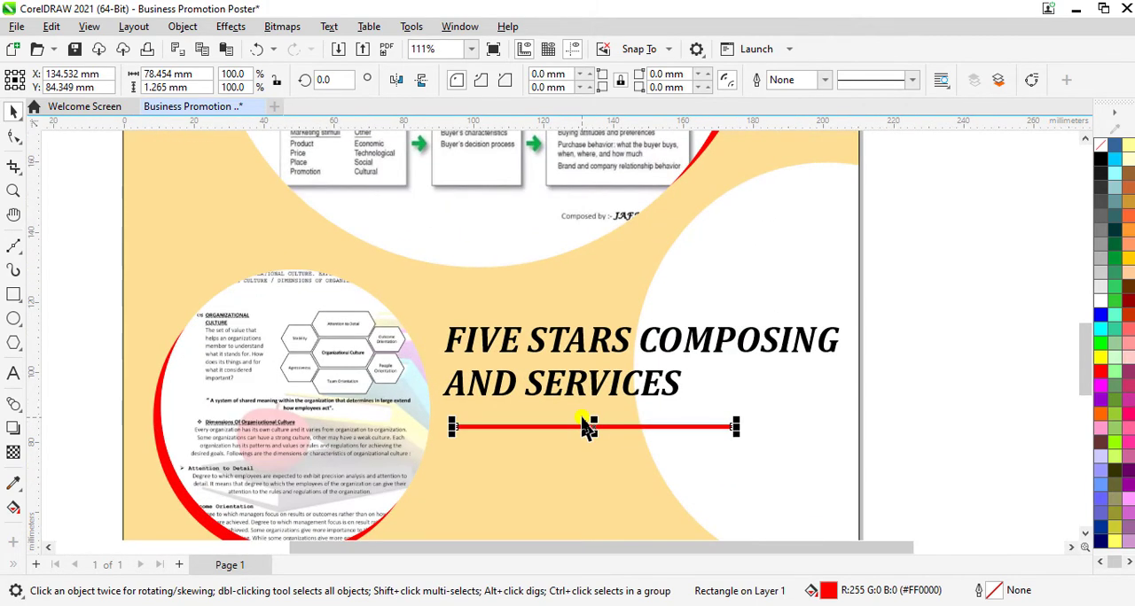
pyautogui.press('Left')
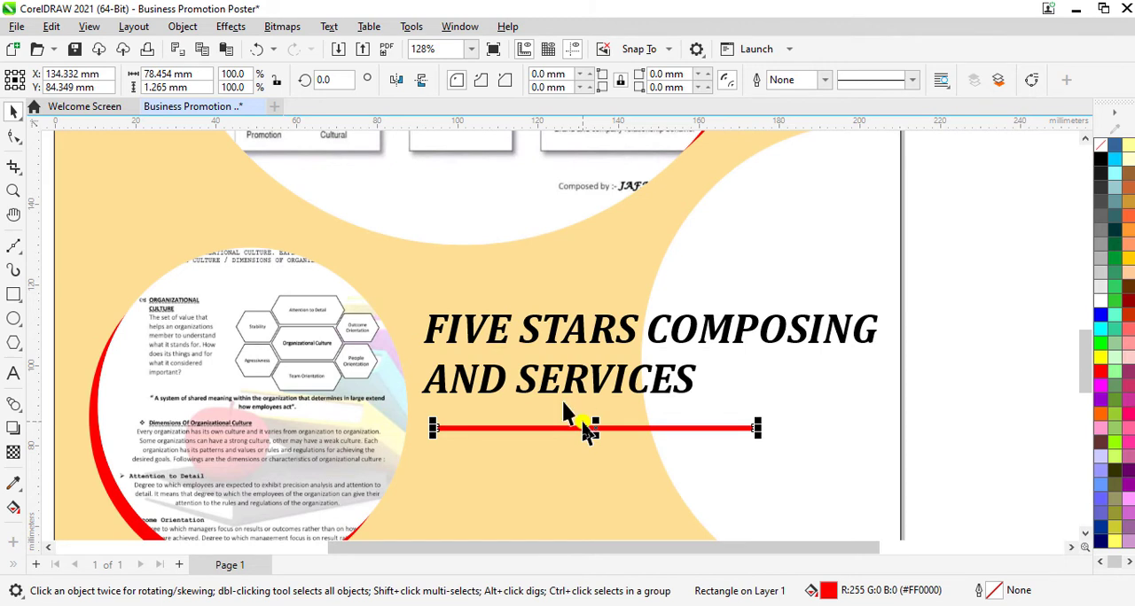
pyautogui.press('Left')
pyautogui.press('Up')
pyautogui.press('Up')
pyautogui.press('Up')
pyautogui.press('Up')
pyautogui.press('Up')
pyautogui.press('Up')
pyautogui.press('Up')
pyautogui.press('Up')
pyautogui.press('Up')
pyautogui.press('Up')
pyautogui.press('Up')
pyautogui.press('Up')
pyautogui.press('Up')
pyautogui.press('Up')
pyautogui.press('Up')
pyautogui.press('Up')
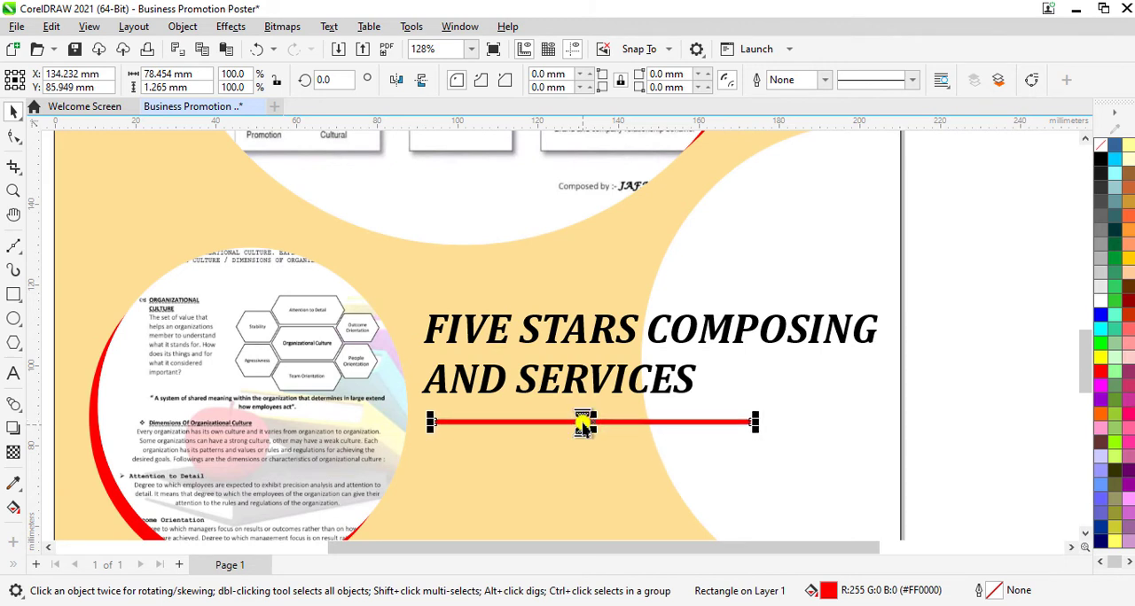
pyautogui.press('Left')
pyautogui.press('Left')
pyautogui.press('Left')
pyautogui.press('Left')
pyautogui.press('Left')
pyautogui.press('Left')
pyautogui.press('Left')
pyautogui.press('Left')
pyautogui.press('Left')
pyautogui.press('Left')
pyautogui.press('Left')
pyautogui.press('Left')
pyautogui.press('Left')
pyautogui.press('Left')
pyautogui.press('Left')
pyautogui.press('Left')
pyautogui.press('Left')
pyautogui.press('Left')
pyautogui.press('Left')
pyautogui.press('Left')
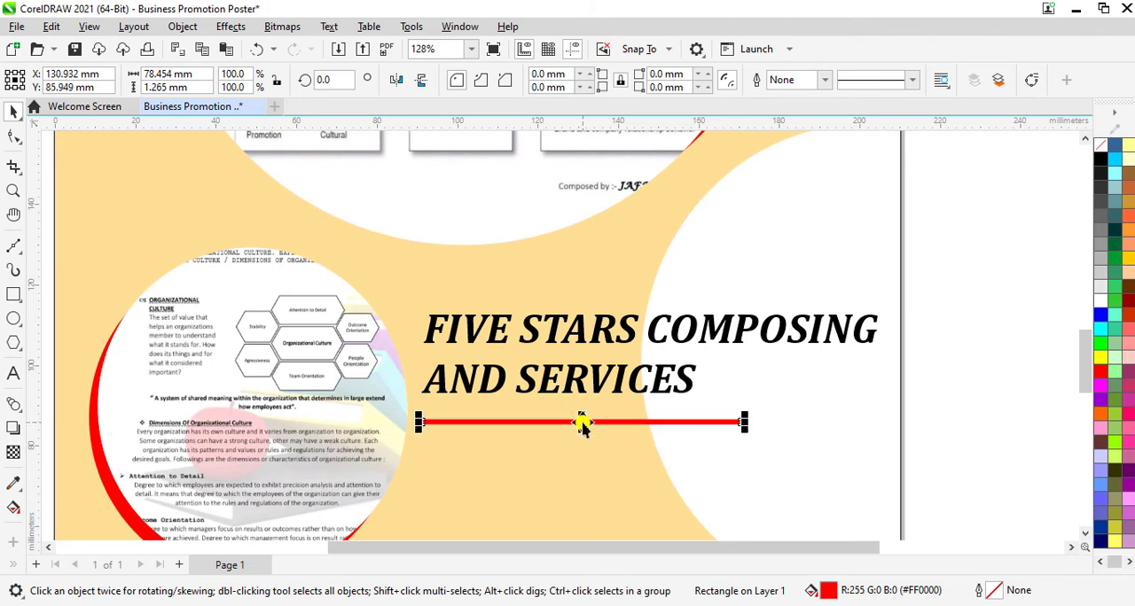
pyautogui.press('Left')
pyautogui.press('Left')
pyautogui.press('Left')
pyautogui.press('Left')
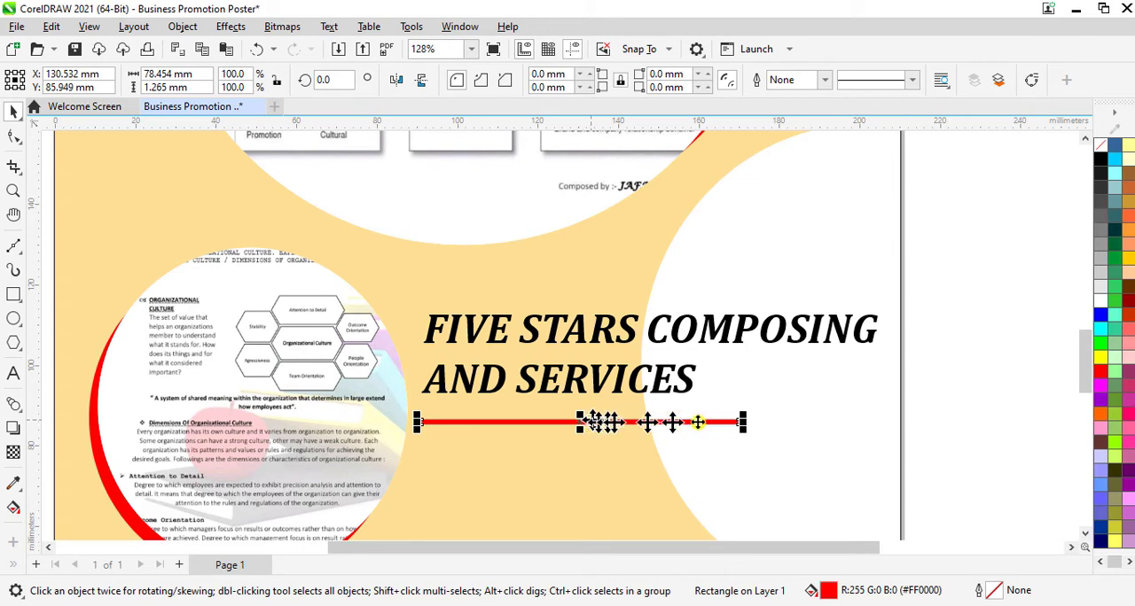
# Step: Shorten the red line from its right end to about 64.6 mm wide
pyautogui.moveTo(745, 424); pyautogui.dragTo(688, 424)
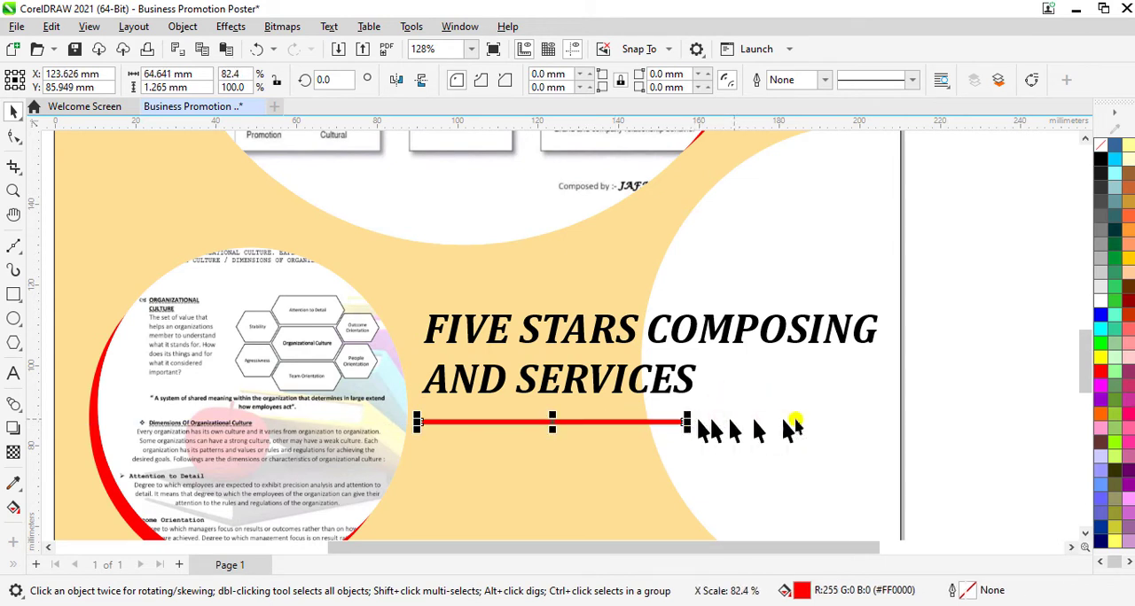
pyautogui.click(471, 49)
pyautogui.click(457, 68)
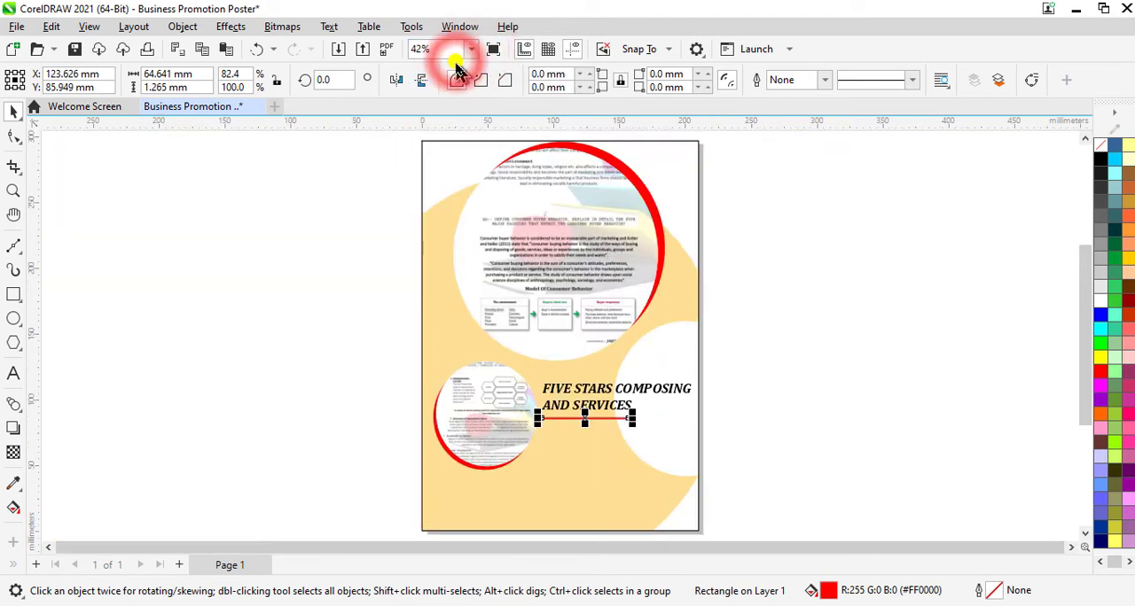
# Step: Add the four-line text "Do You Find It Arduous To Make The Assignments? Don Not Worry We Figured It Out For You." below the red line
pyautogui.click(13, 374)
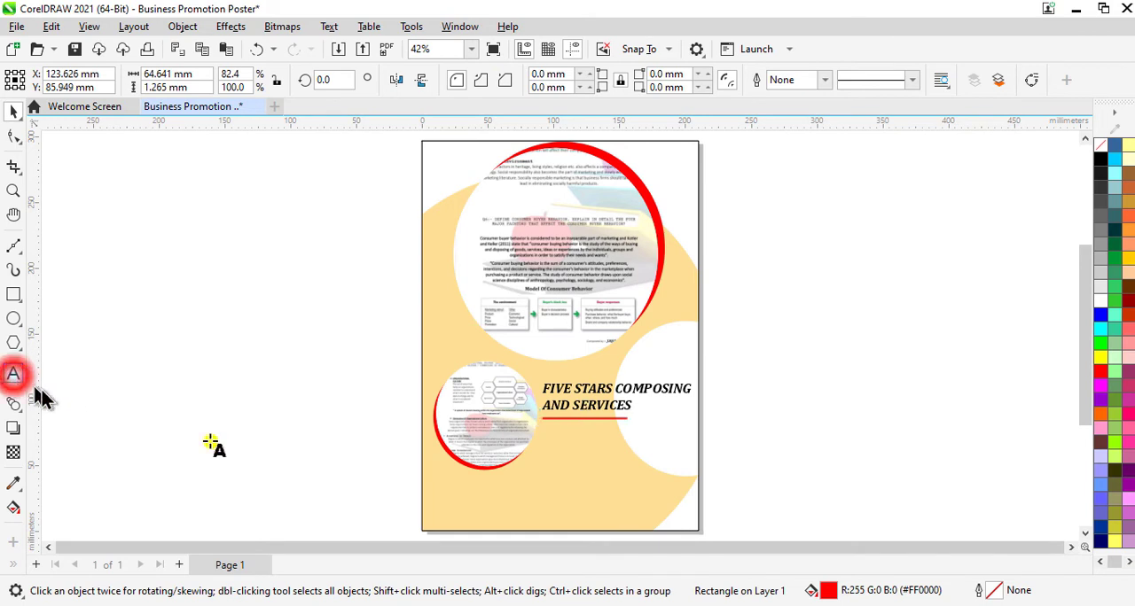
pyautogui.click(546, 441)
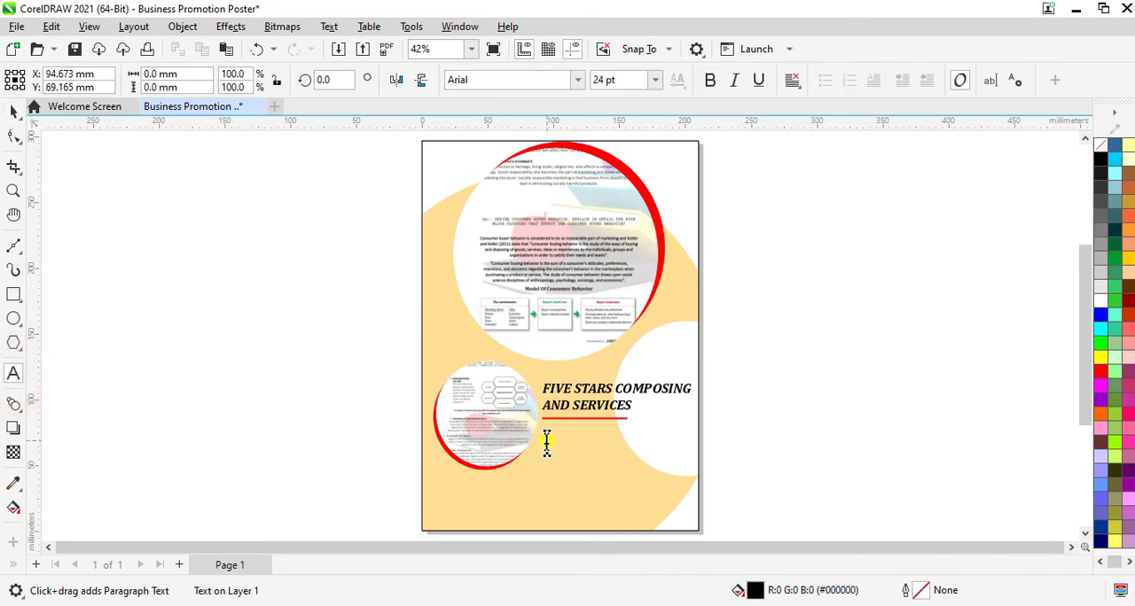
pyautogui.write('YO')
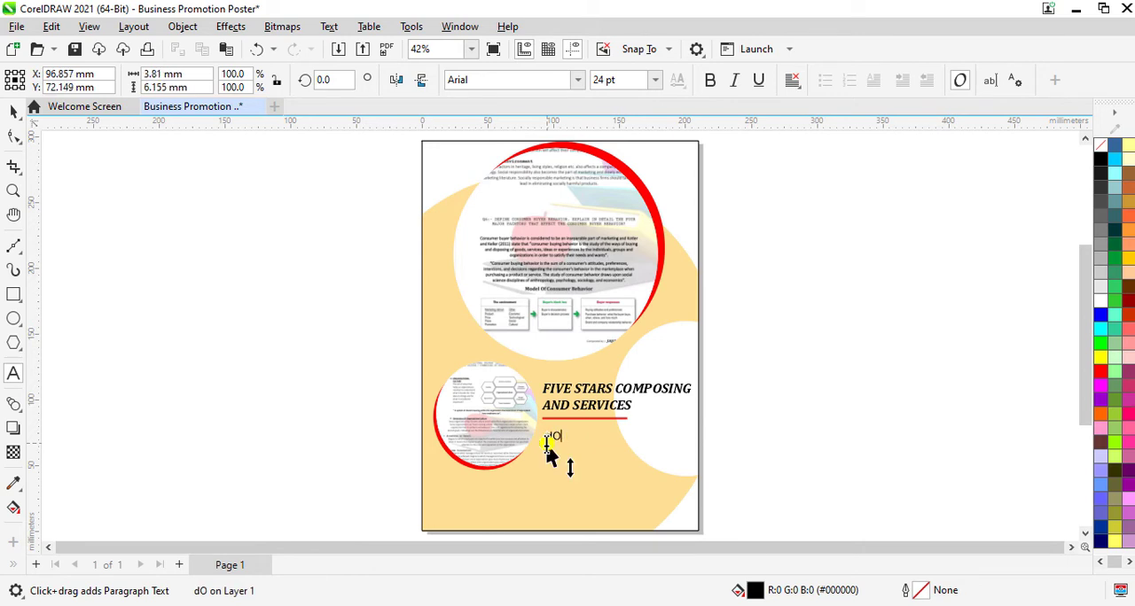
pyautogui.press('BackSpace')
pyautogui.press('BackSpace')
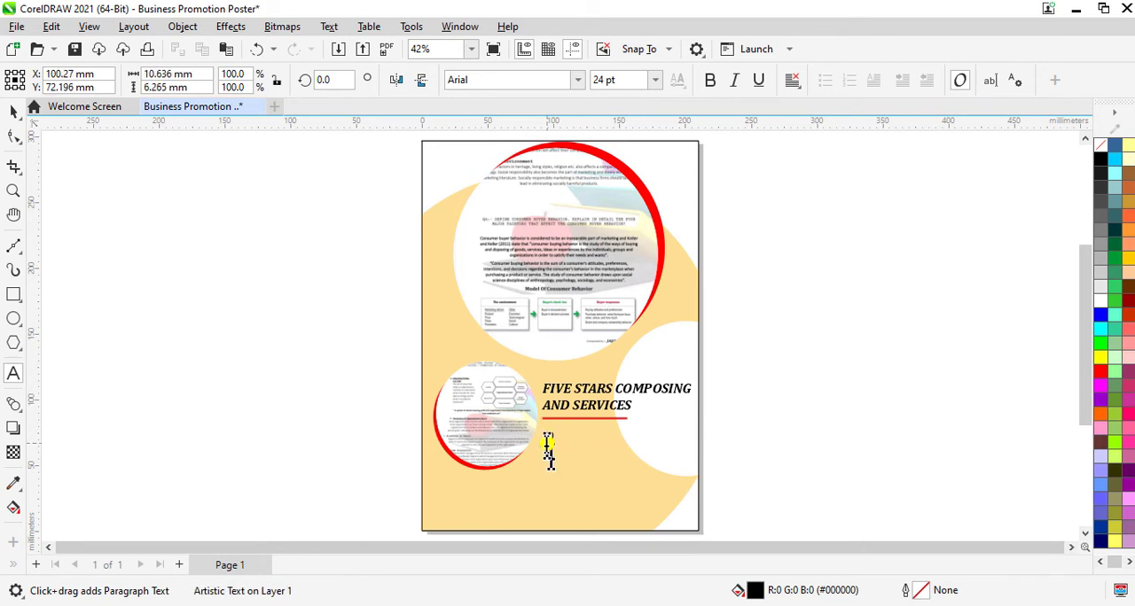
pyautogui.write('Do You')
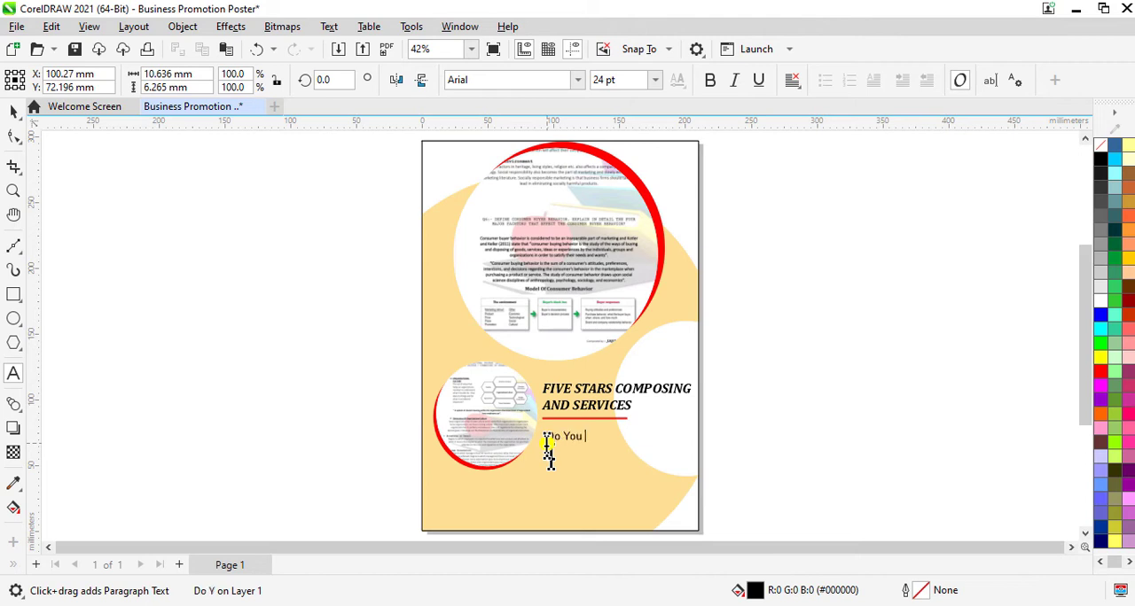
pyautogui.write(' Find It')
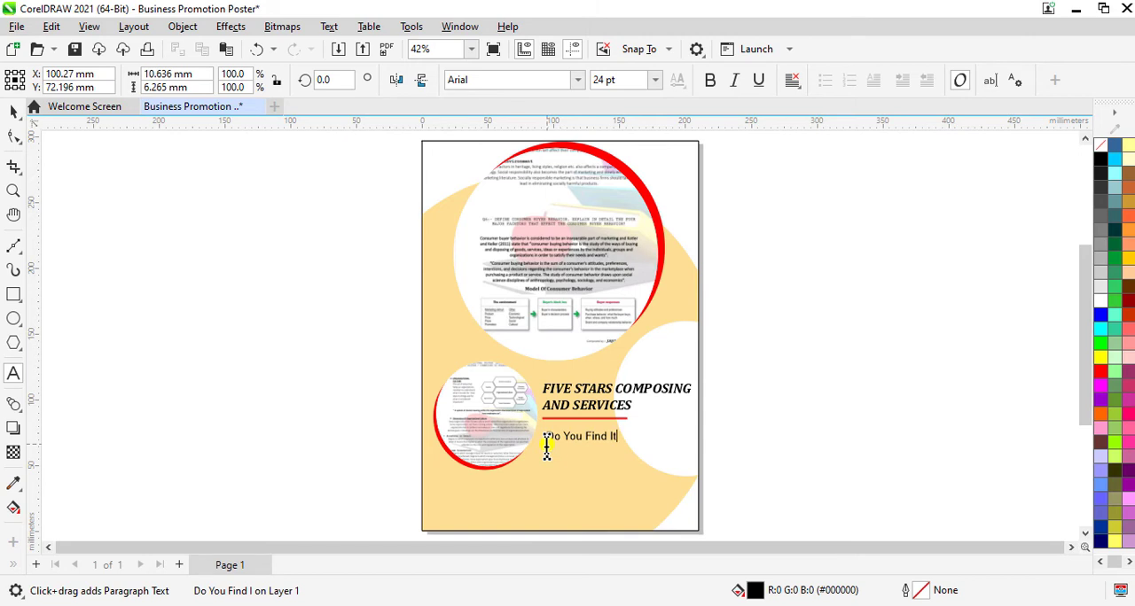
pyautogui.write(' Ar')
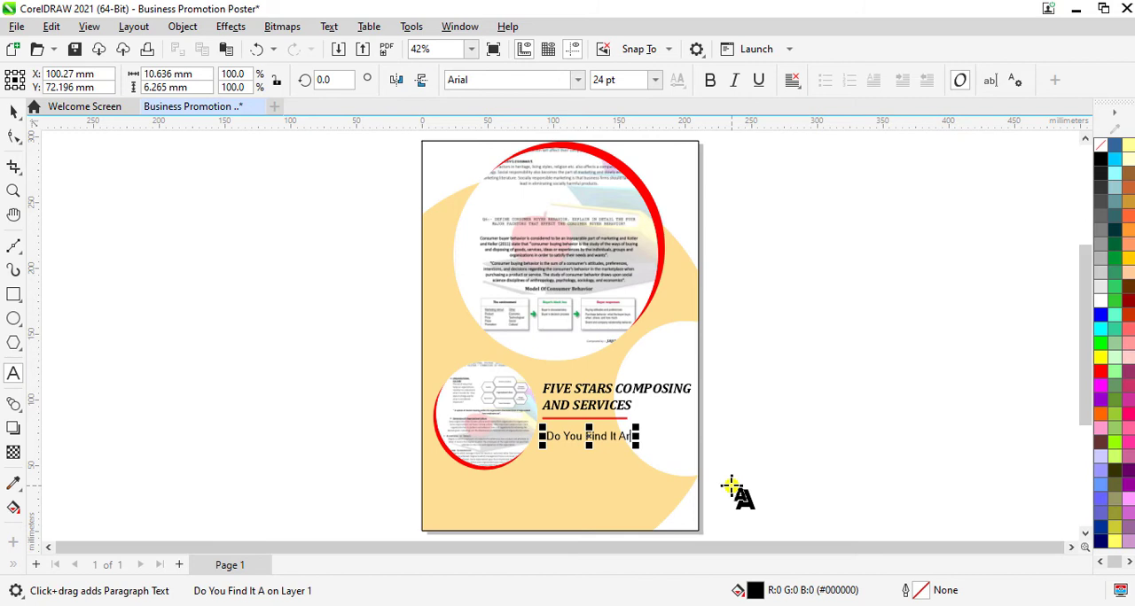
pyautogui.write('du')
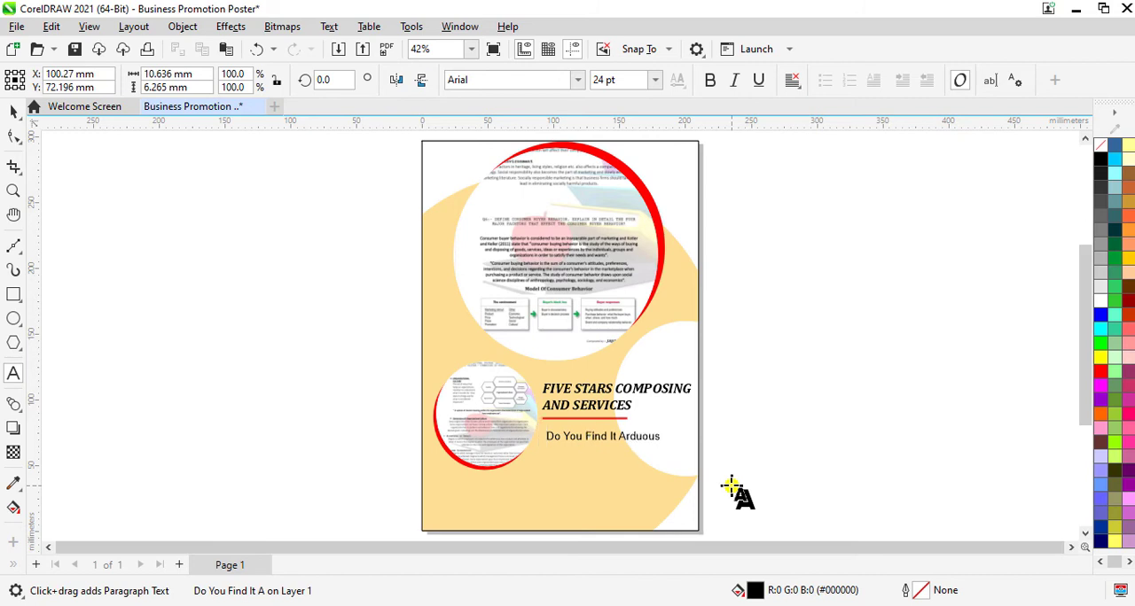
pyautogui.write('ous')
pyautogui.press('Return')
pyautogui.write('To')
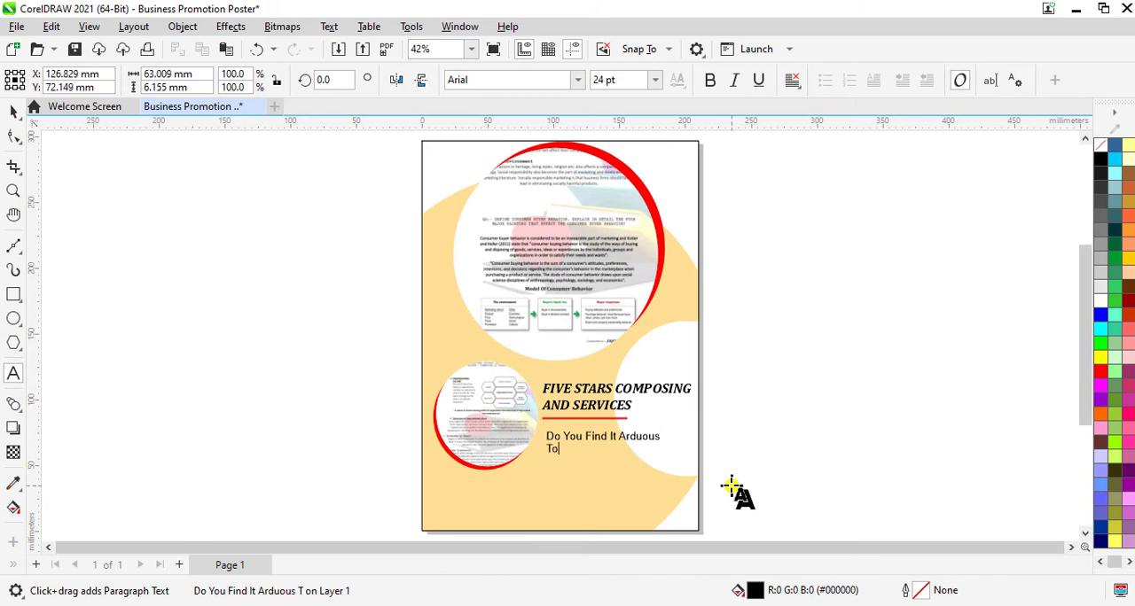
pyautogui.write(' Make')
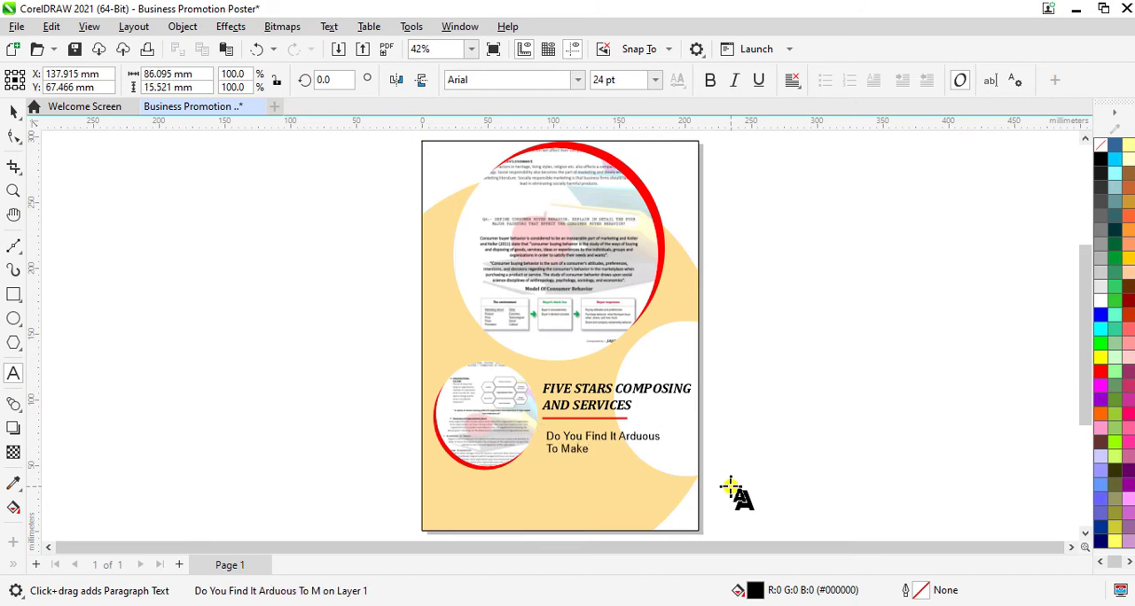
pyautogui.write(' The Assignments?')
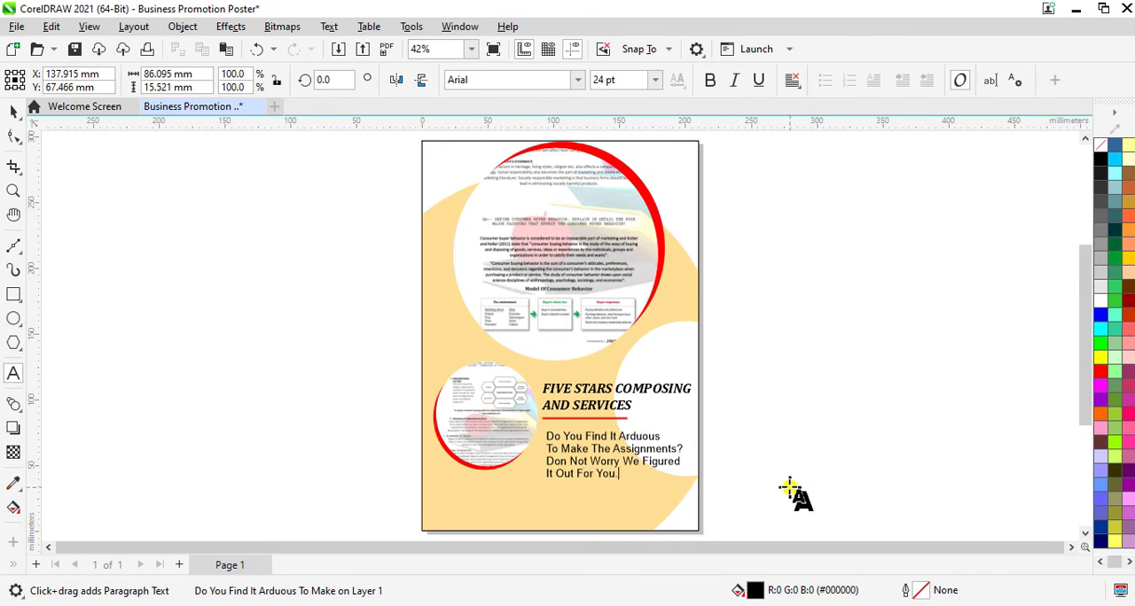
# Step: Center-align all four lines of the assignments text
pyautogui.hotkey('ctrl', 'a')
pyautogui.click(793, 81)
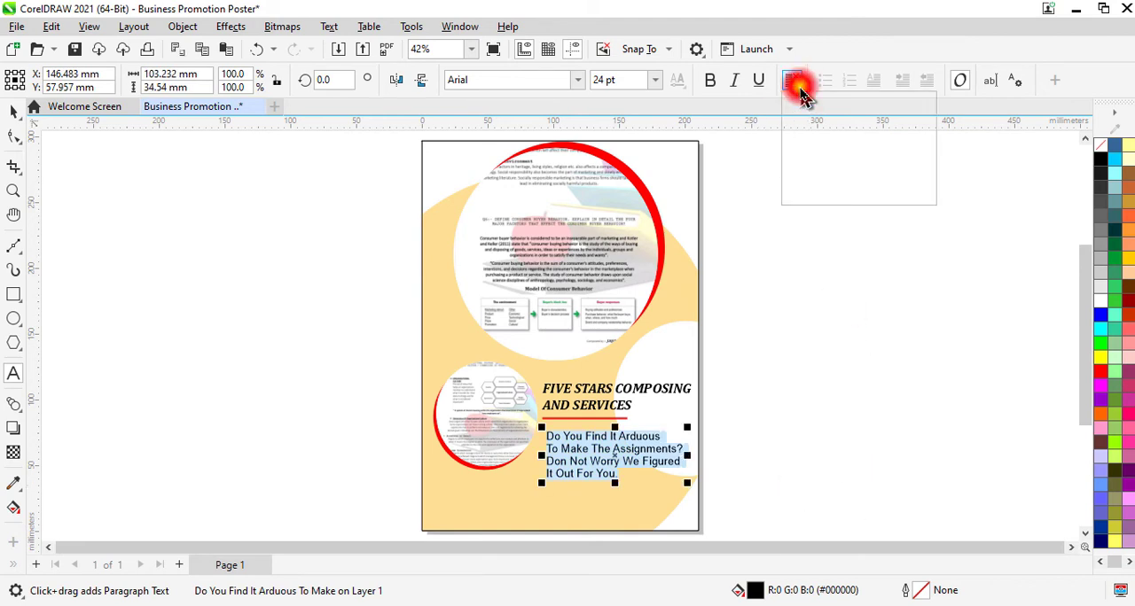
pyautogui.click(846, 140)
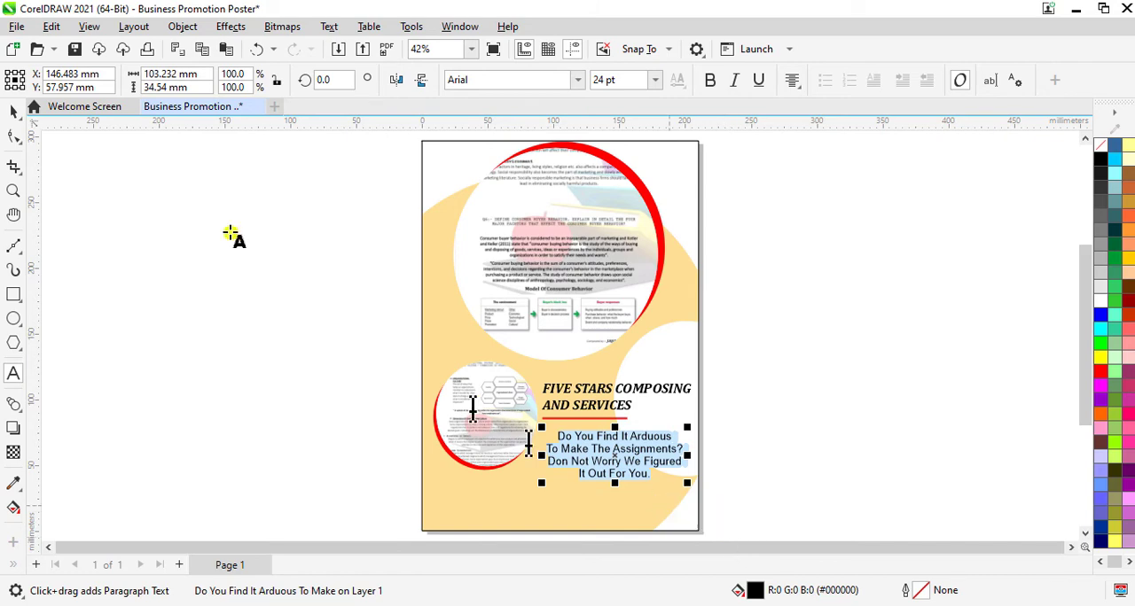
# Step: Scale the assignments text to about 96.8 × 32.4 mm, move it about 8 mm to the left under the red line, and deselect it
pyautogui.click(14, 111)
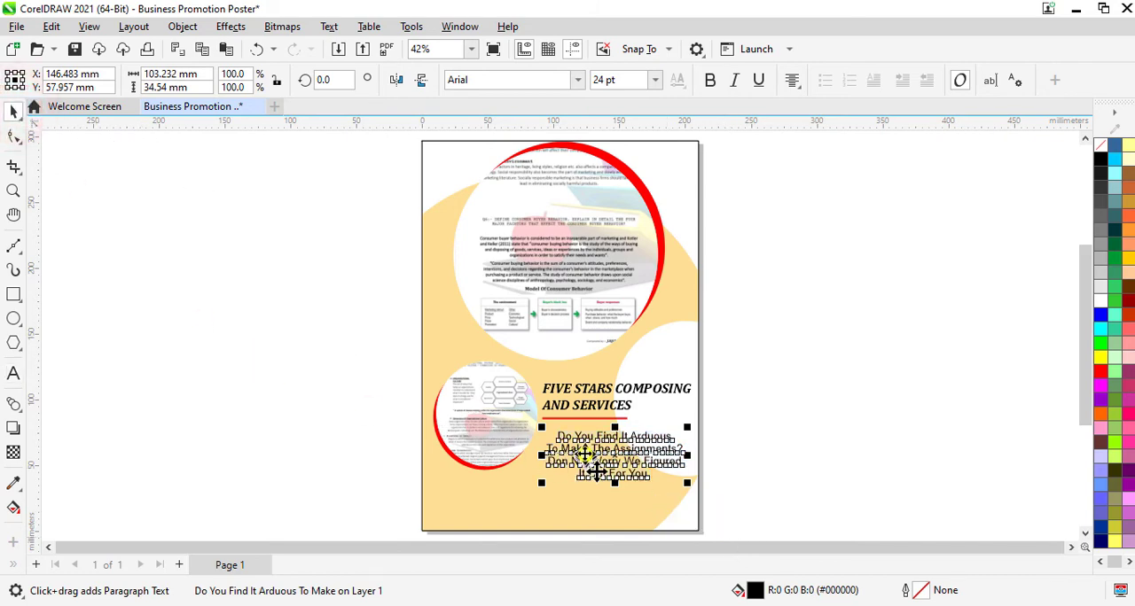
pyautogui.scroll(2, 684, 494)
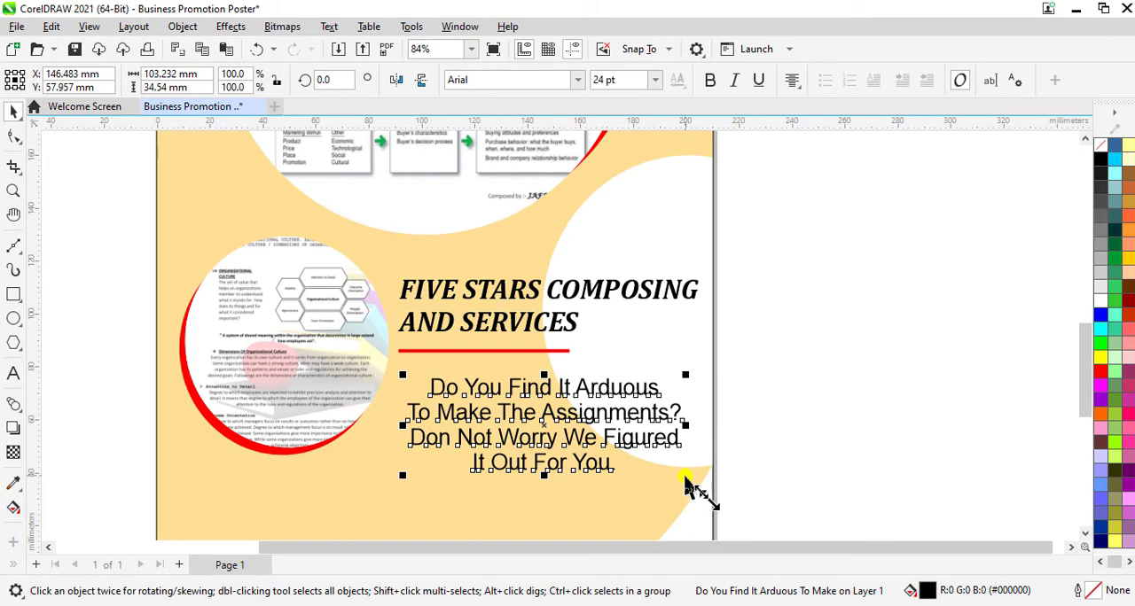
pyautogui.moveTo(686, 479)
pyautogui.mouseDown()
pyautogui.moveTo(705, 488)
pyautogui.moveTo(698, 480)
pyautogui.mouseUp()
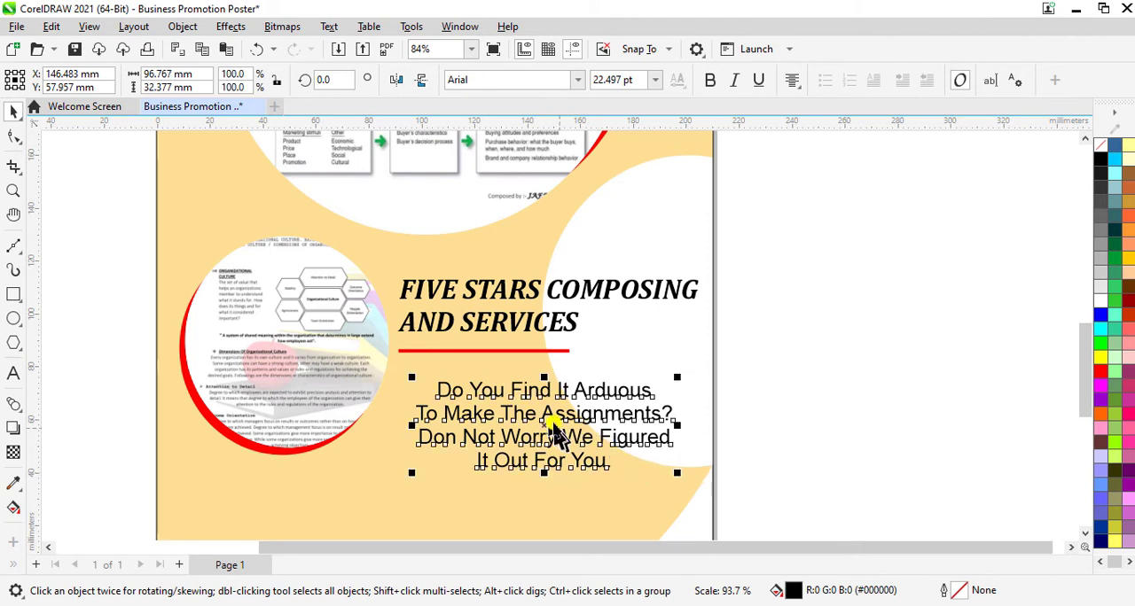
pyautogui.moveTo(549, 435); pyautogui.dragTo(526, 435)
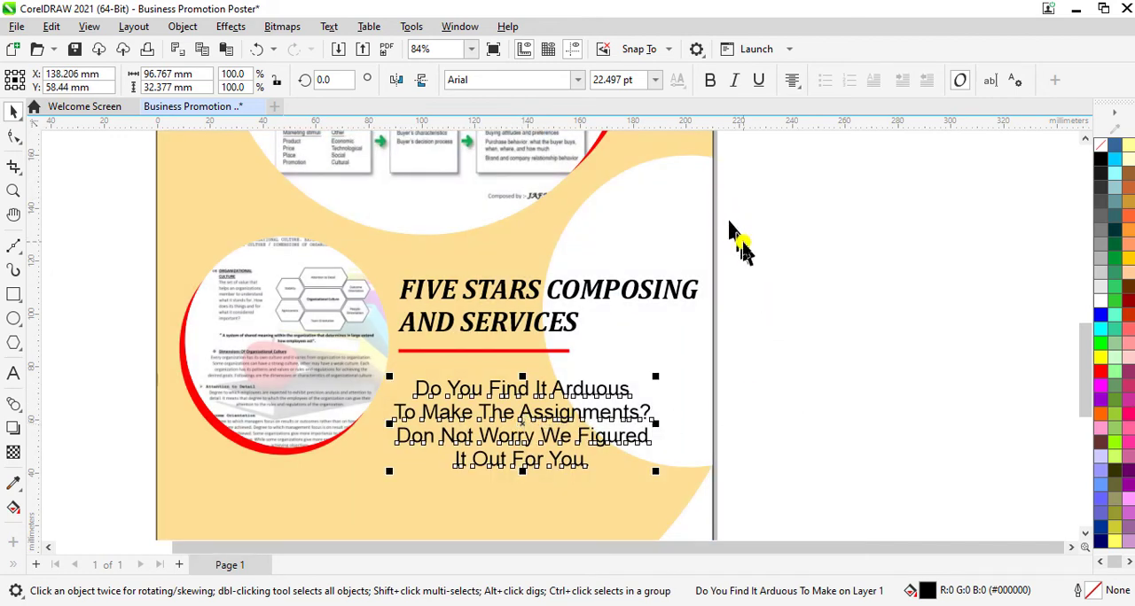
pyautogui.scroll(-1, 735, 240)
pyautogui.click(472, 48)
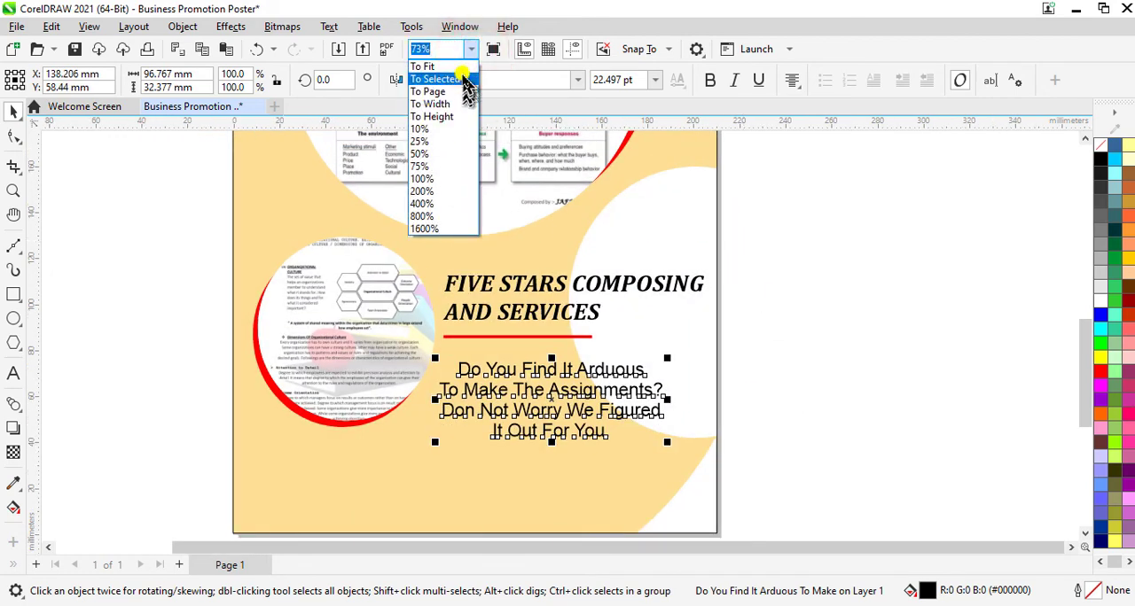
pyautogui.click(430, 67)
pyautogui.click(887, 364)
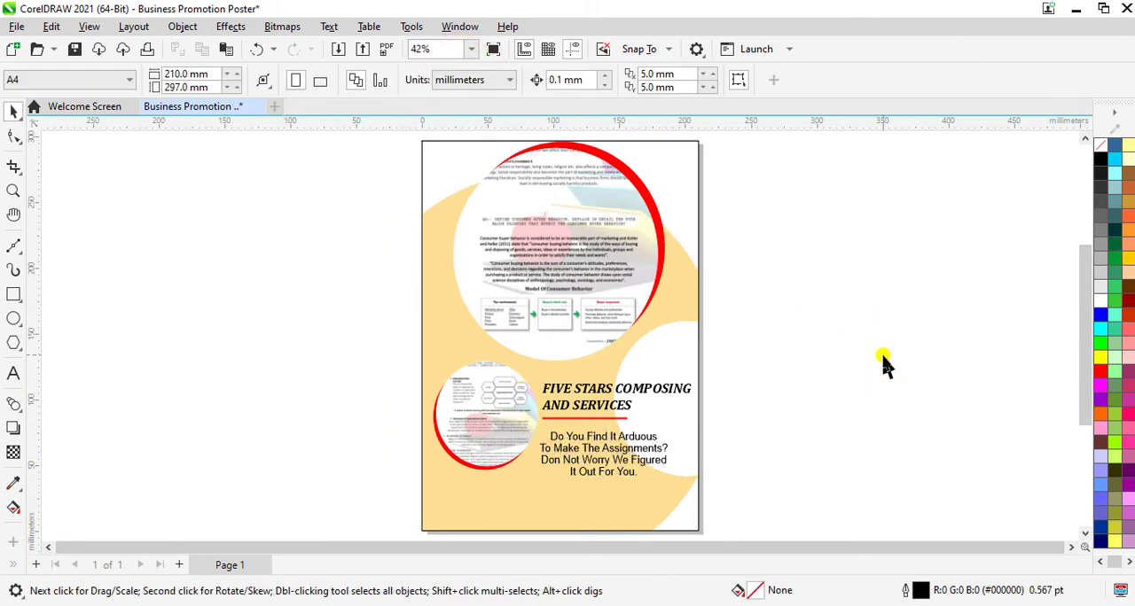
# Step: Duplicate the red divider line and place the copy just below the last line of the assignments text
pyautogui.click(584, 424)
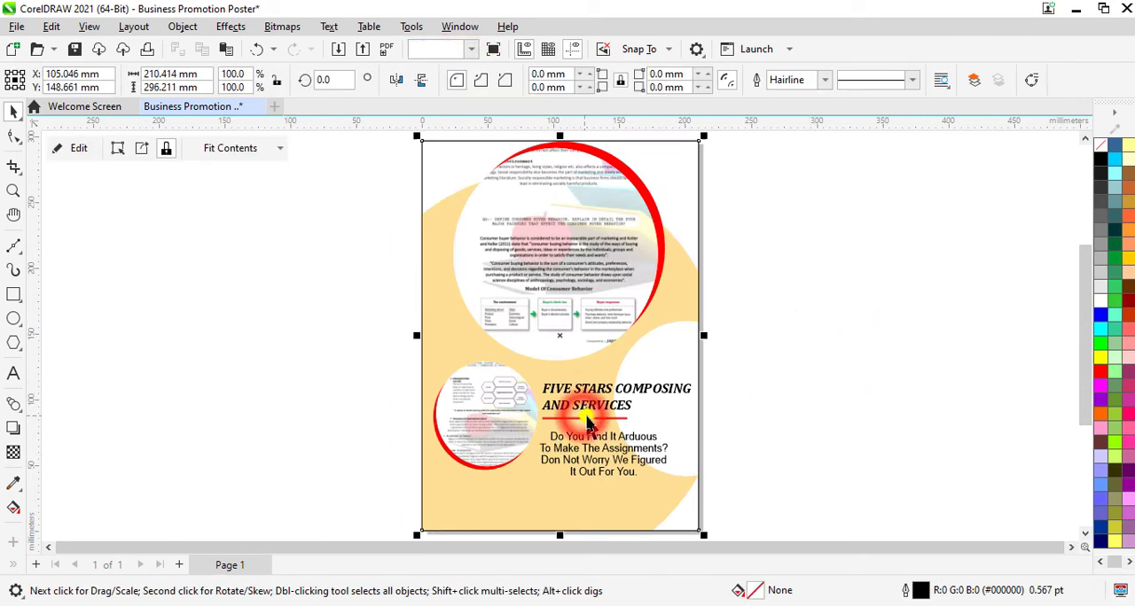
pyautogui.click(588, 418)
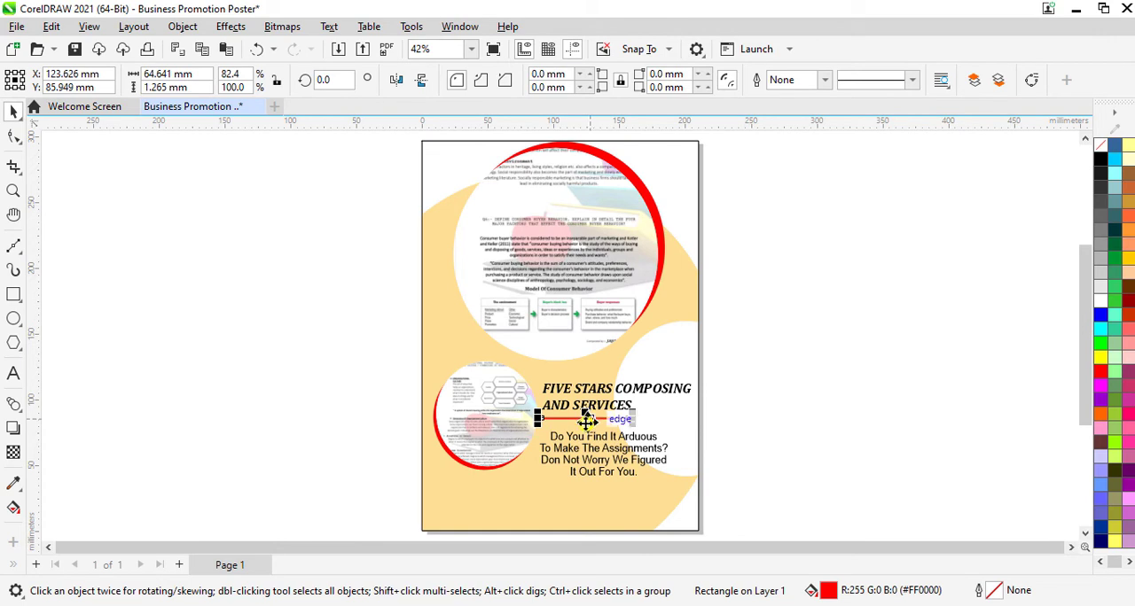
pyautogui.rightClick(585, 421)
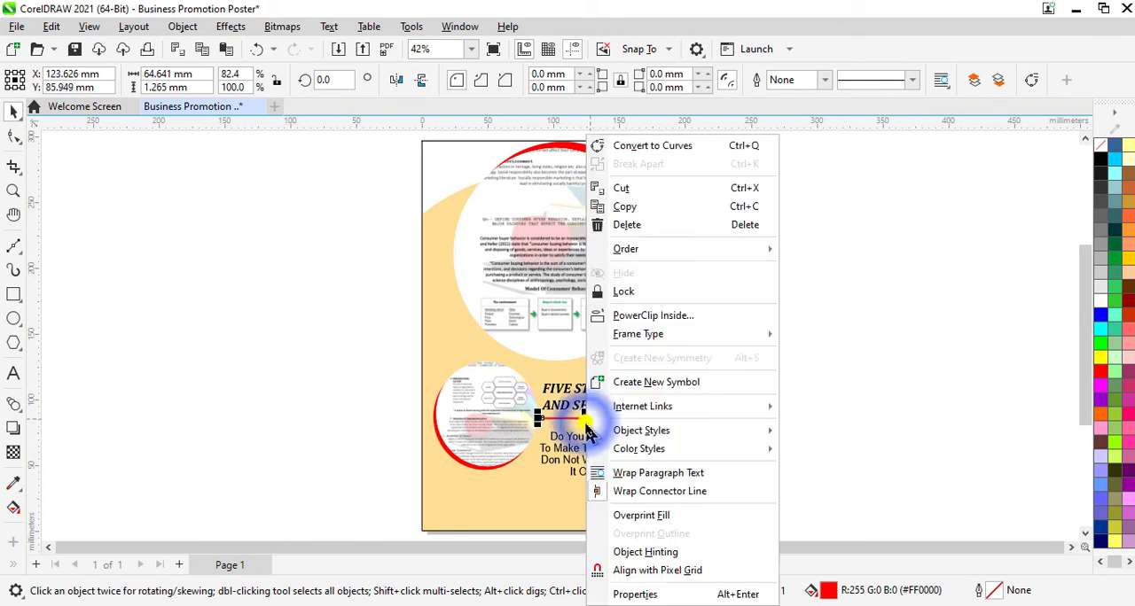
pyautogui.click(630, 209)
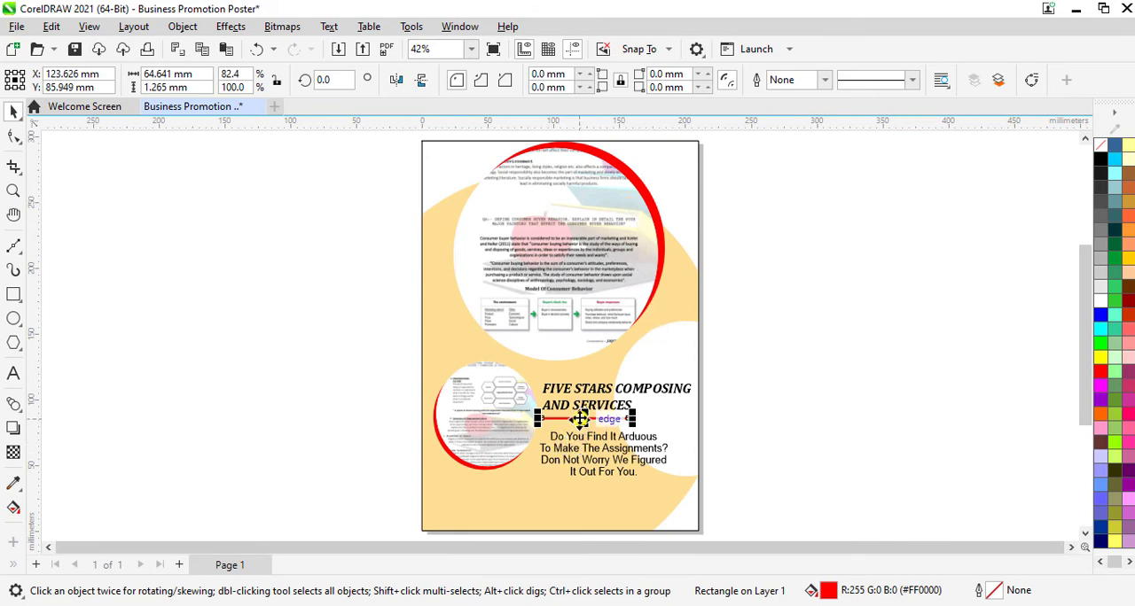
pyautogui.moveTo(580, 418); pyautogui.dragTo(602, 480)
pyautogui.scroll(5, 601, 485)
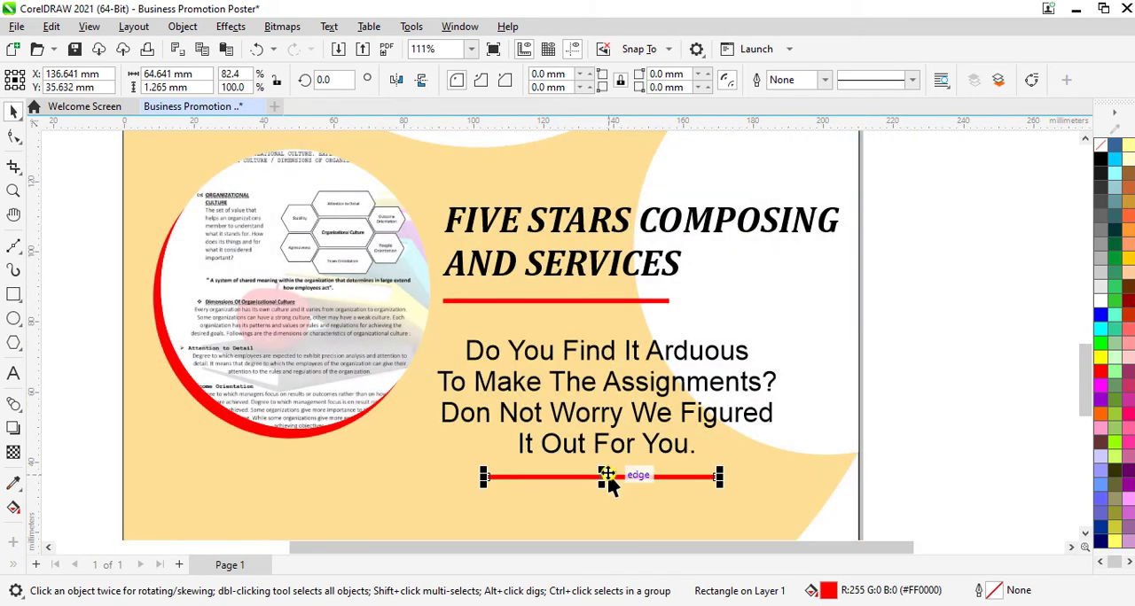
# Step: Shift the upper red line about 13 mm and the lower one about 2 mm to the right to center them on the assignments text
pyautogui.click(570, 300)
pyautogui.moveTo(559, 301); pyautogui.dragTo(604, 309)
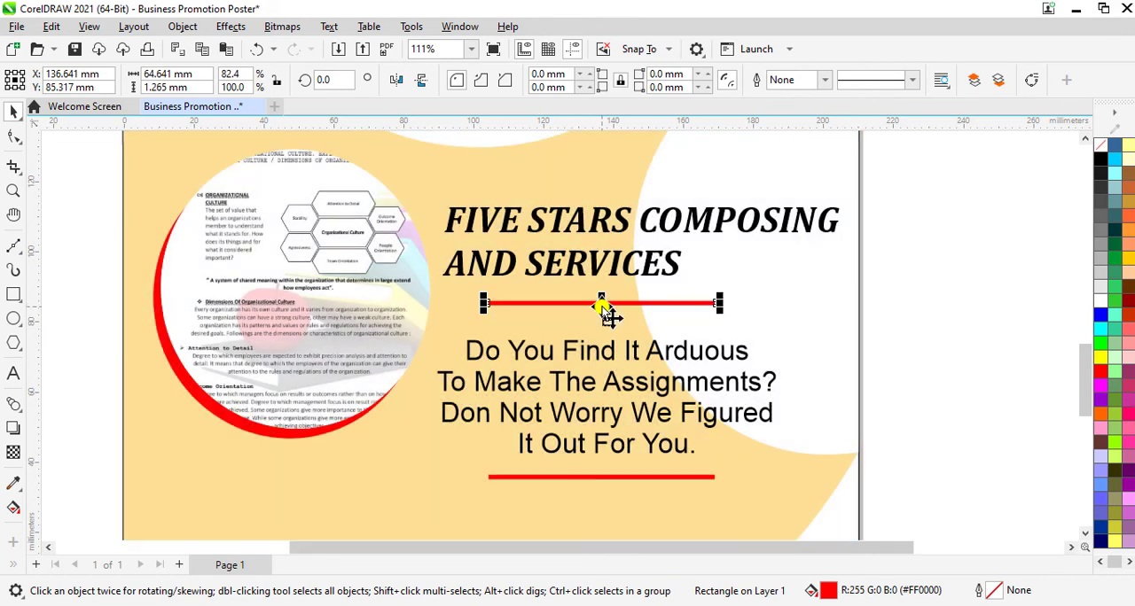
pyautogui.click(618, 479)
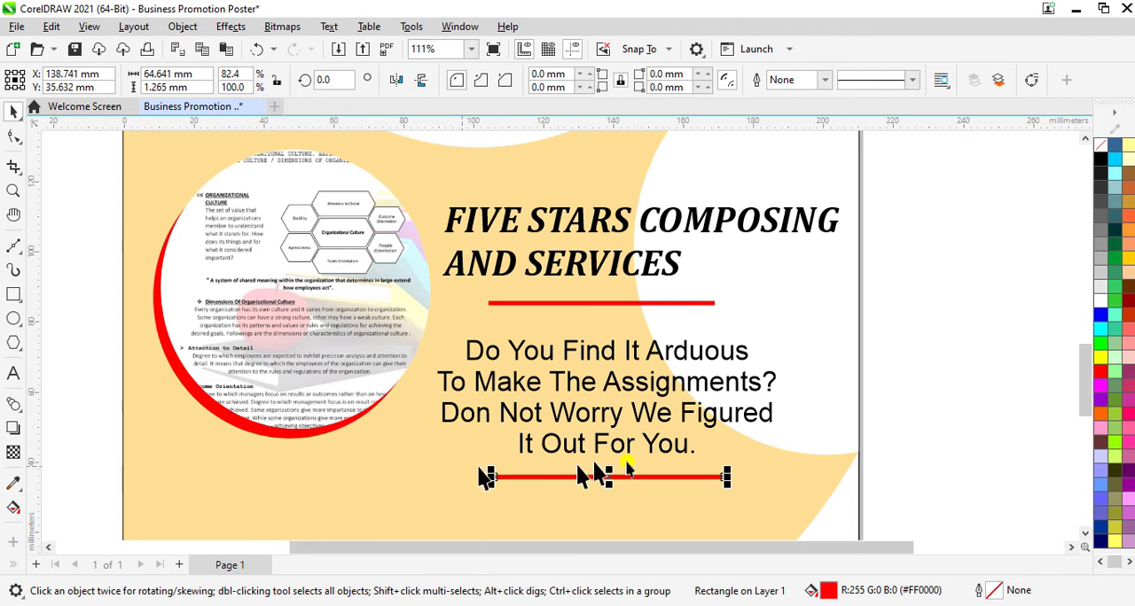
pyautogui.click(953, 386)
# Step: Fit the whole page in view and check the poster layout in a full-screen preview
pyautogui.scroll(-2, 957, 385)
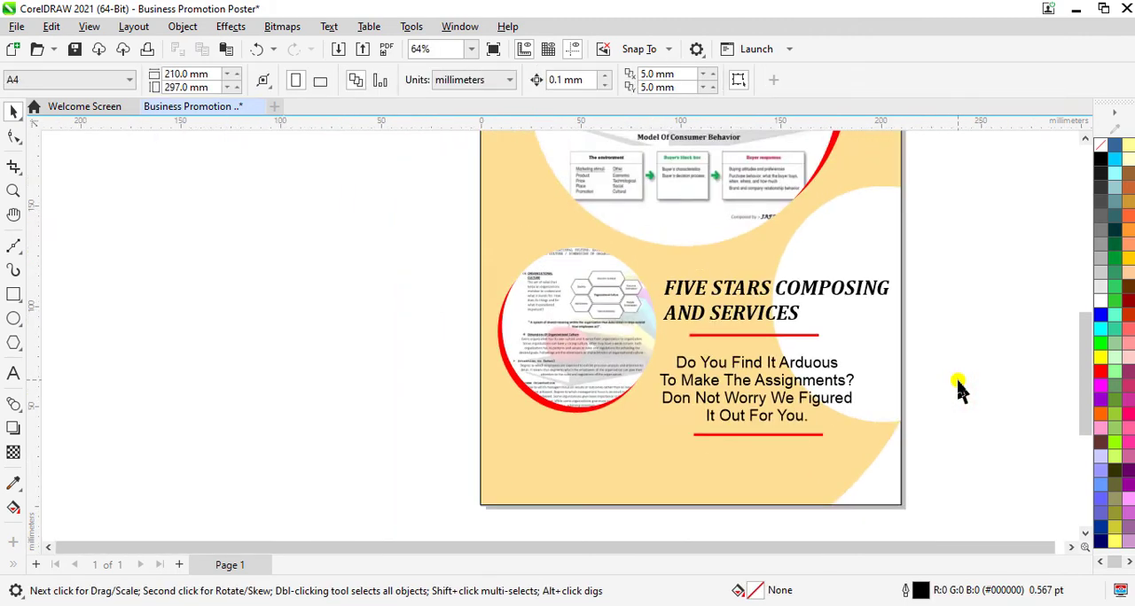
pyautogui.click(468, 49)
pyautogui.click(452, 78)
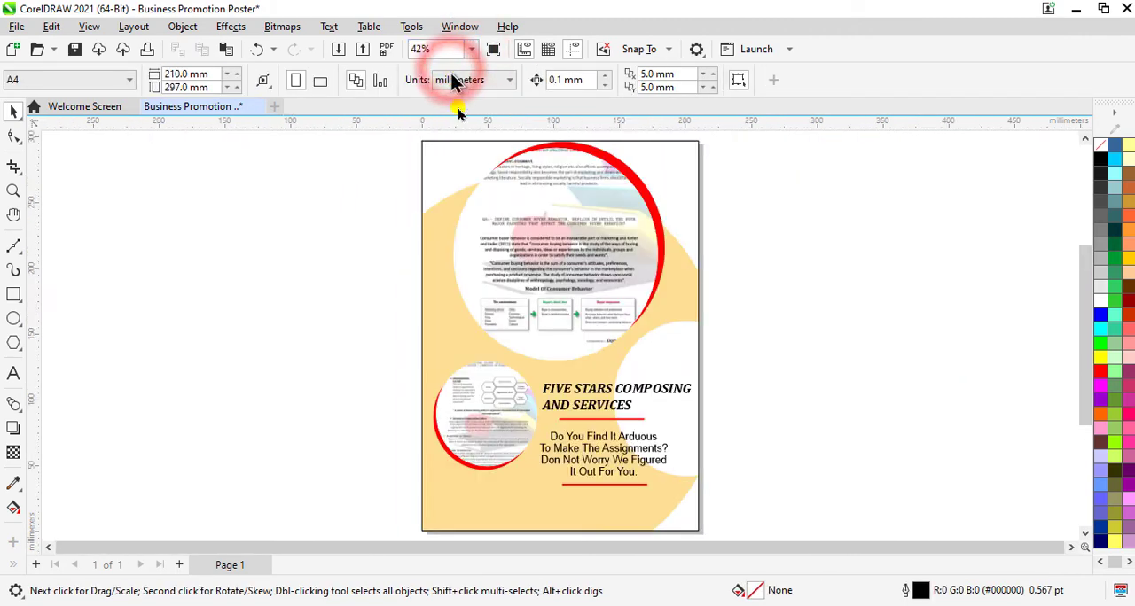
pyautogui.press('F9')
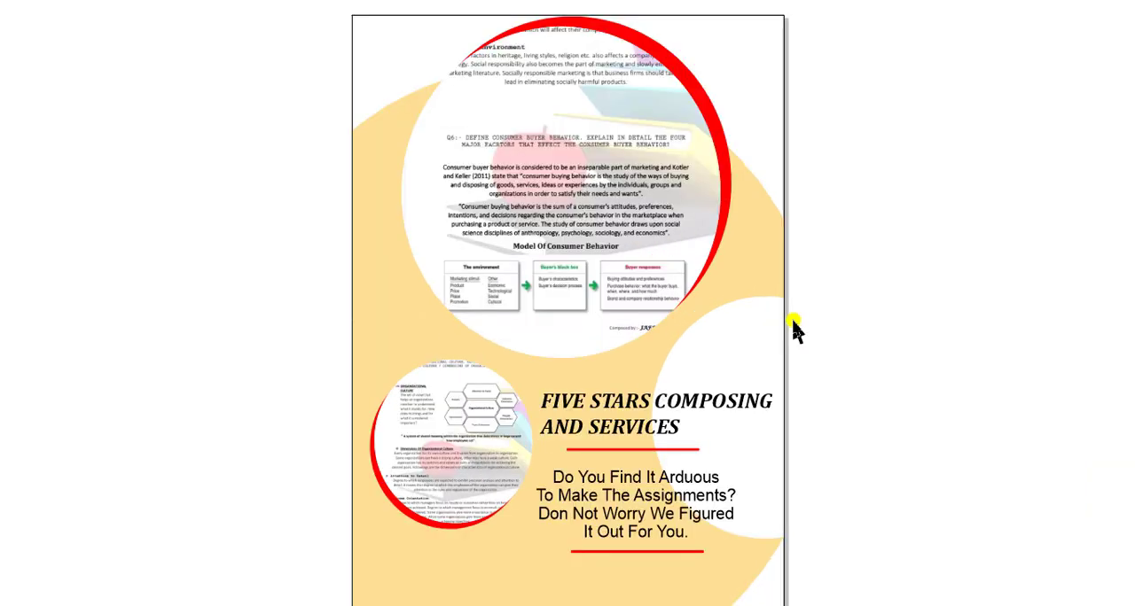
pyautogui.press('Escape')
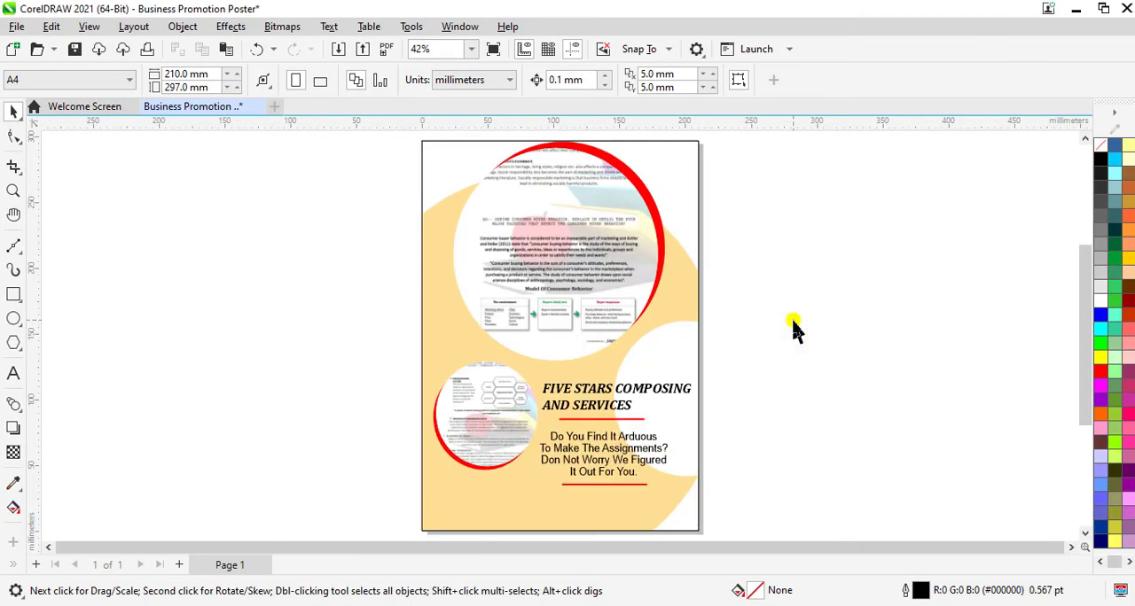
# Step: Import the Facebook picture from the Icons folder and place it about 48.7 mm square outside the page on its left
pyautogui.hotkey('ctrl', 'i')
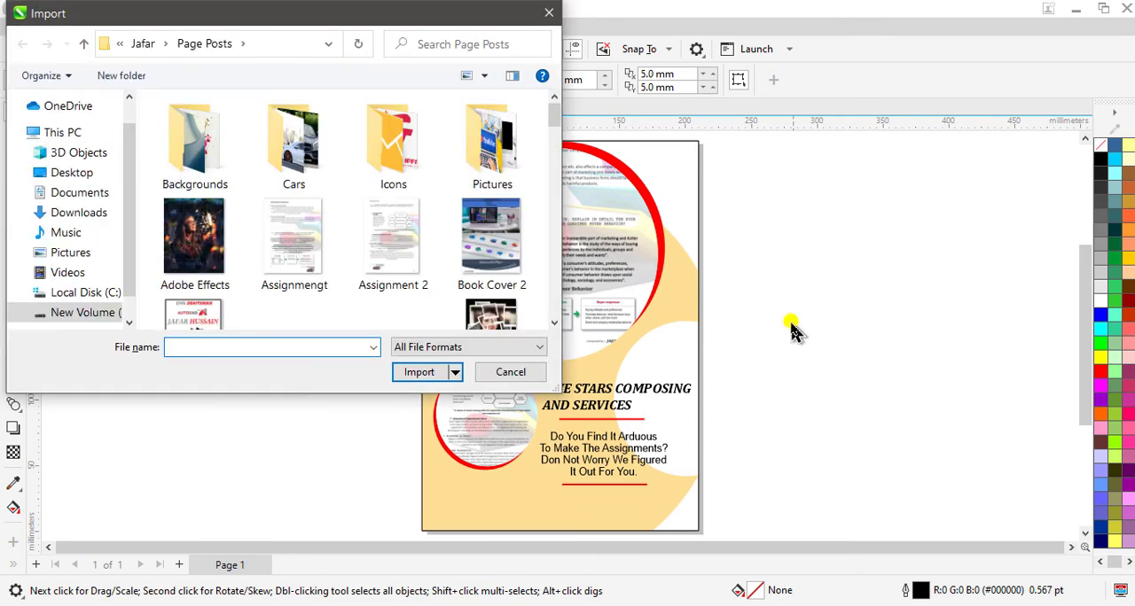
pyautogui.doubleClick(397, 167)
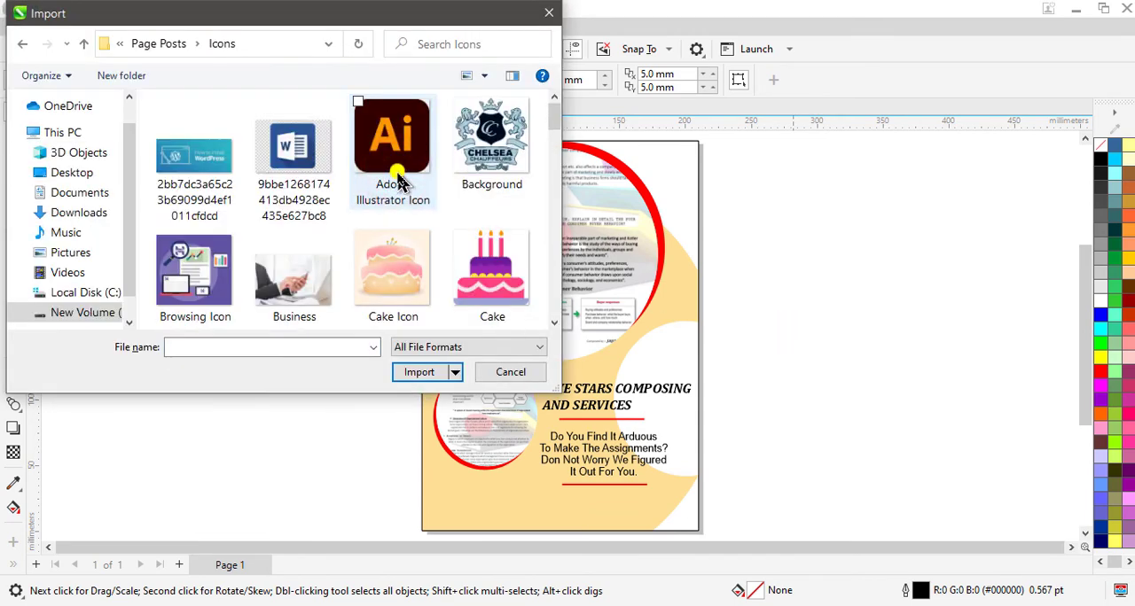
pyautogui.scroll(-10, 399, 180)
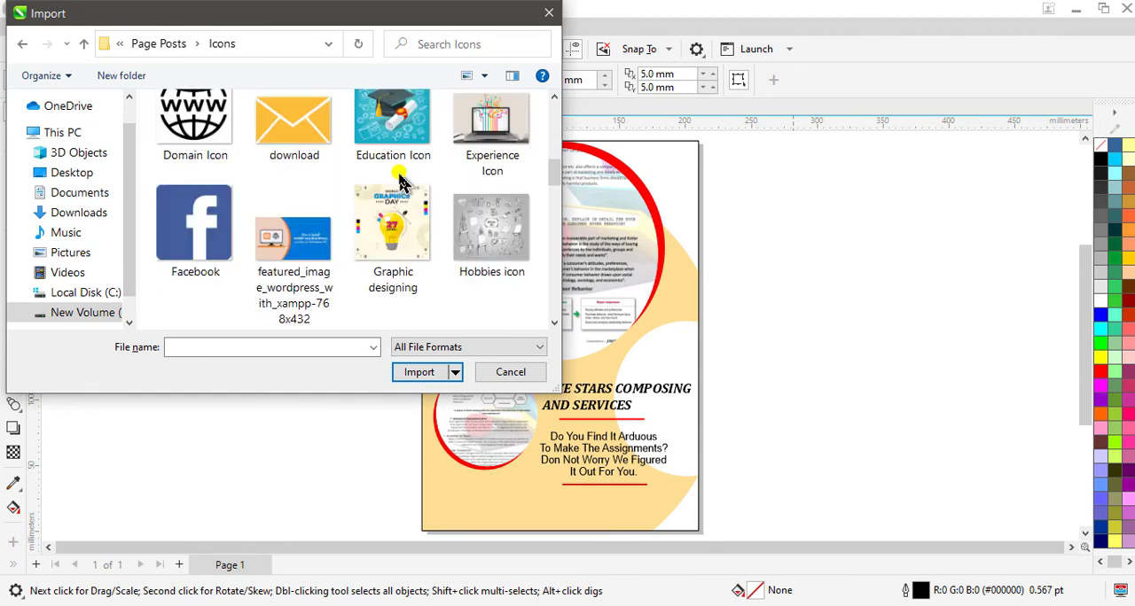
pyautogui.click(222, 252)
pyautogui.click(429, 374)
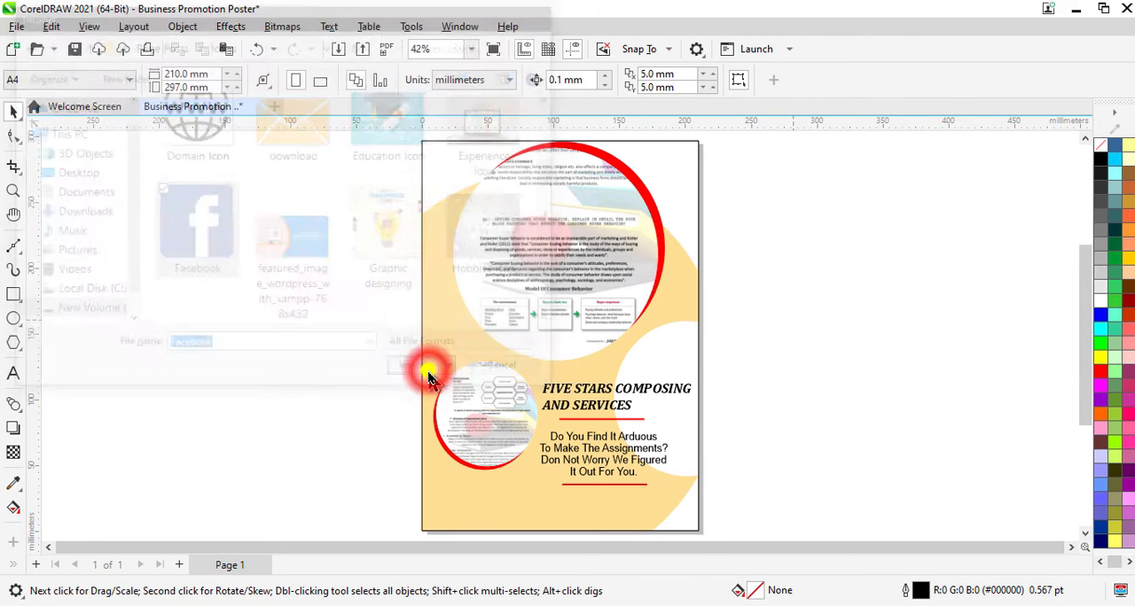
pyautogui.moveTo(254, 234); pyautogui.dragTo(319, 304)
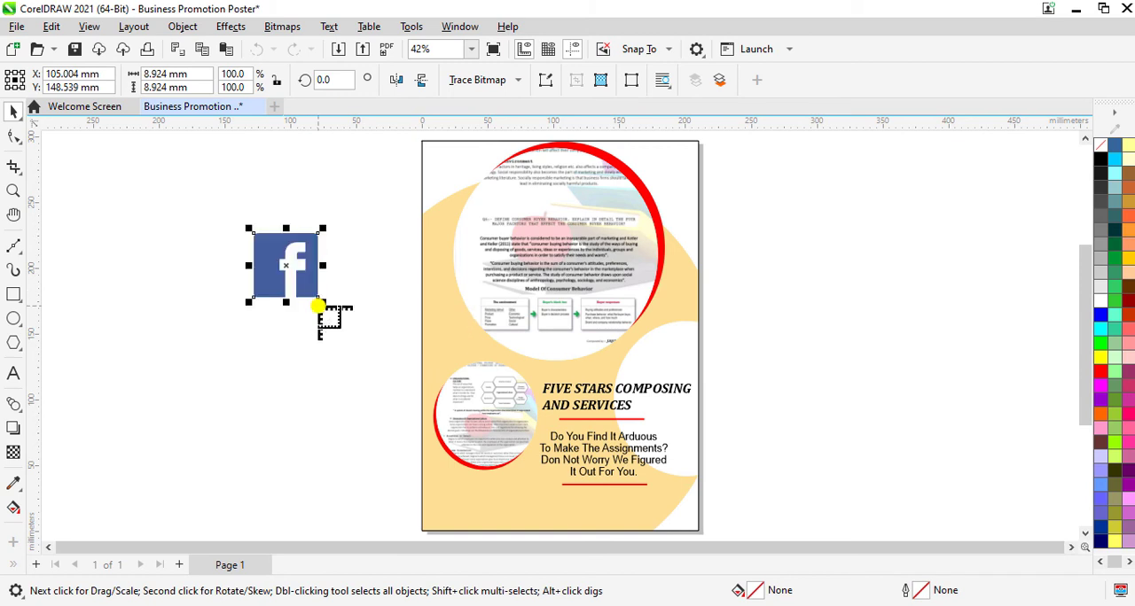
# Step: Draw a circle about 51.9 × 52.5 mm beside the Facebook image and color its fill and outline with the background's sampled yellow #FEE097
pyautogui.click(14, 321)
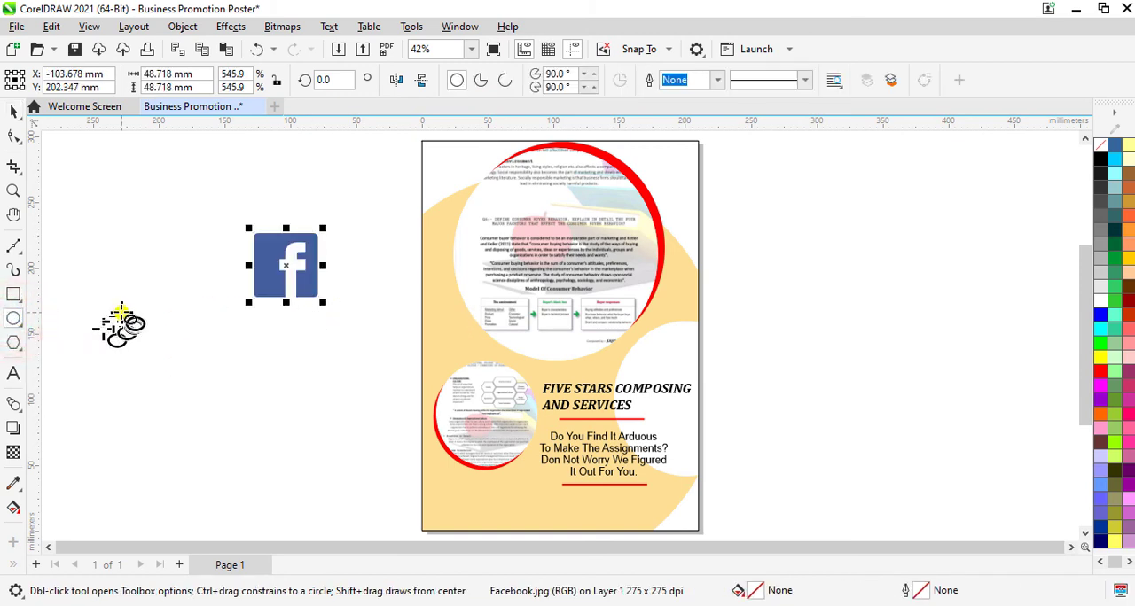
pyautogui.moveTo(124, 313); pyautogui.dragTo(182, 386)
pyautogui.click(15, 483)
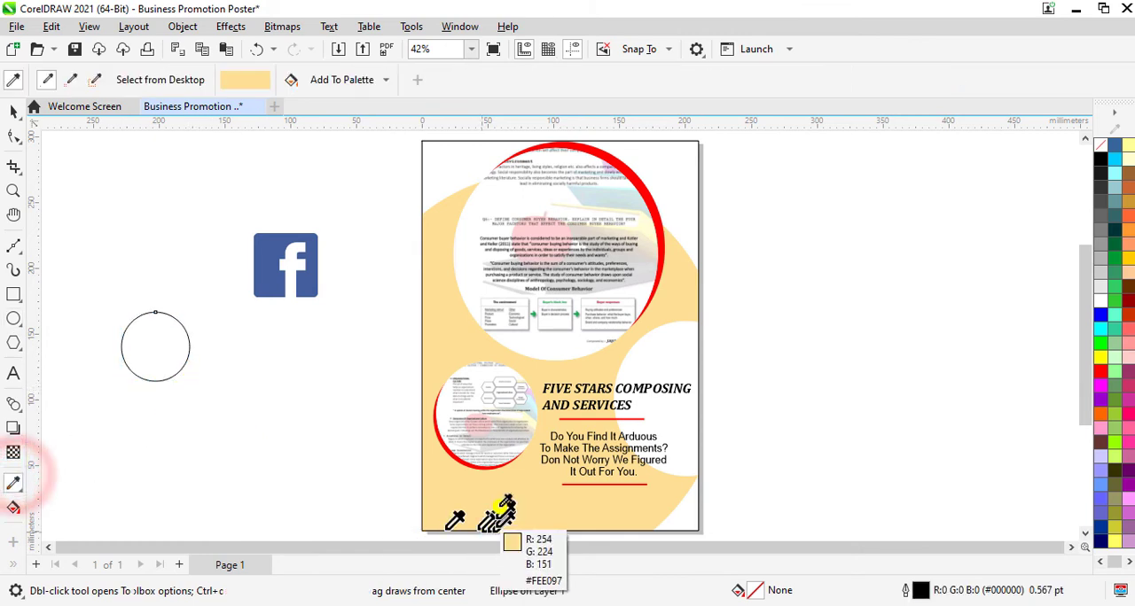
pyautogui.click(499, 496)
pyautogui.click(189, 337)
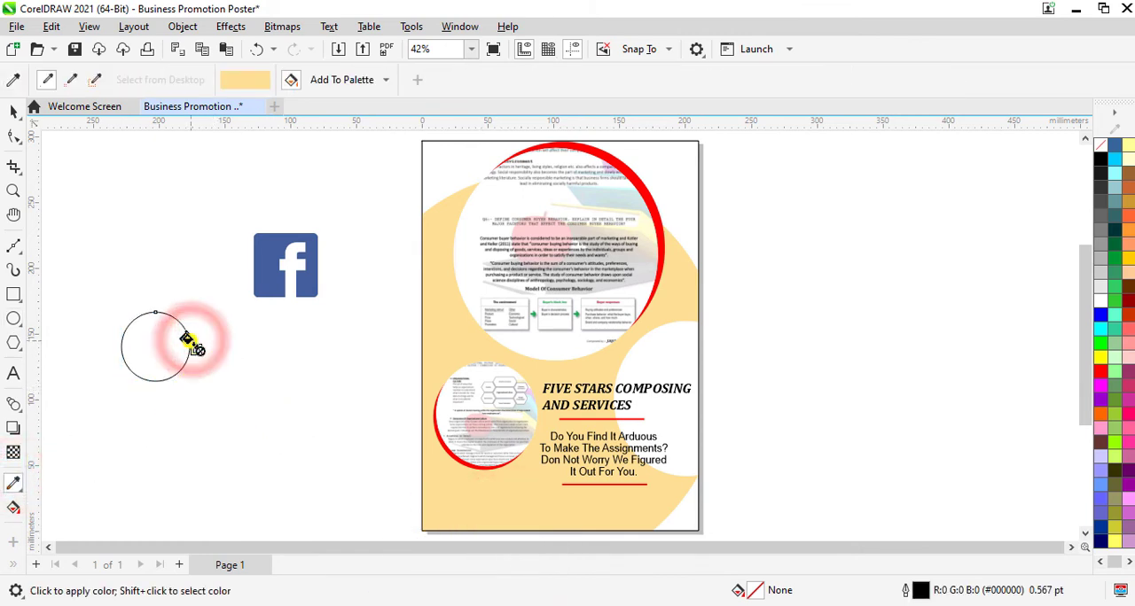
pyautogui.click(178, 337)
pyautogui.click(161, 344)
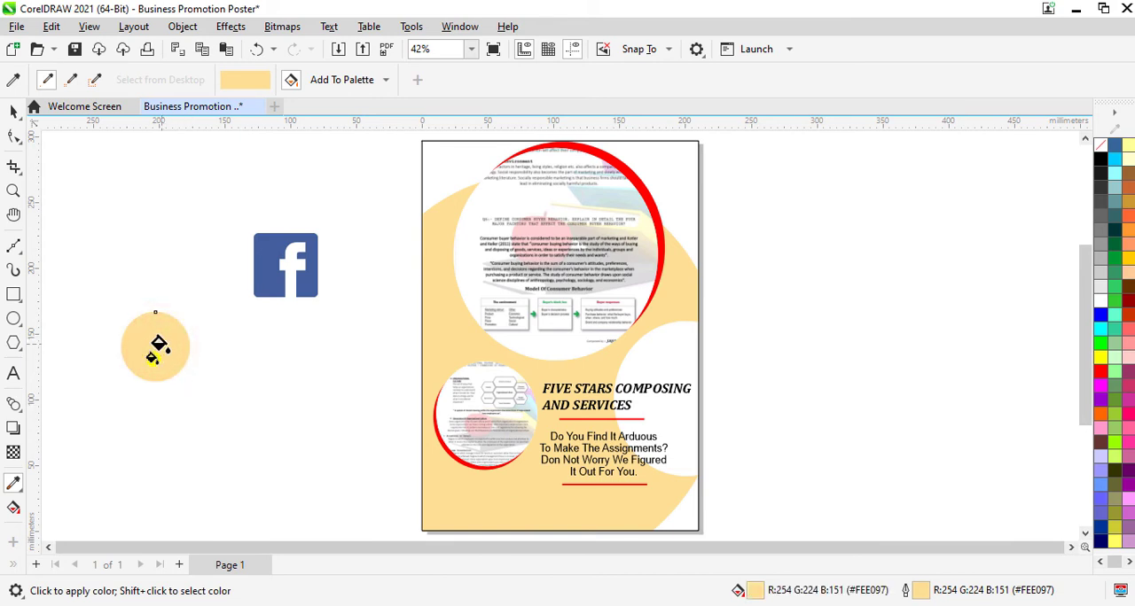
pyautogui.click(13, 79)
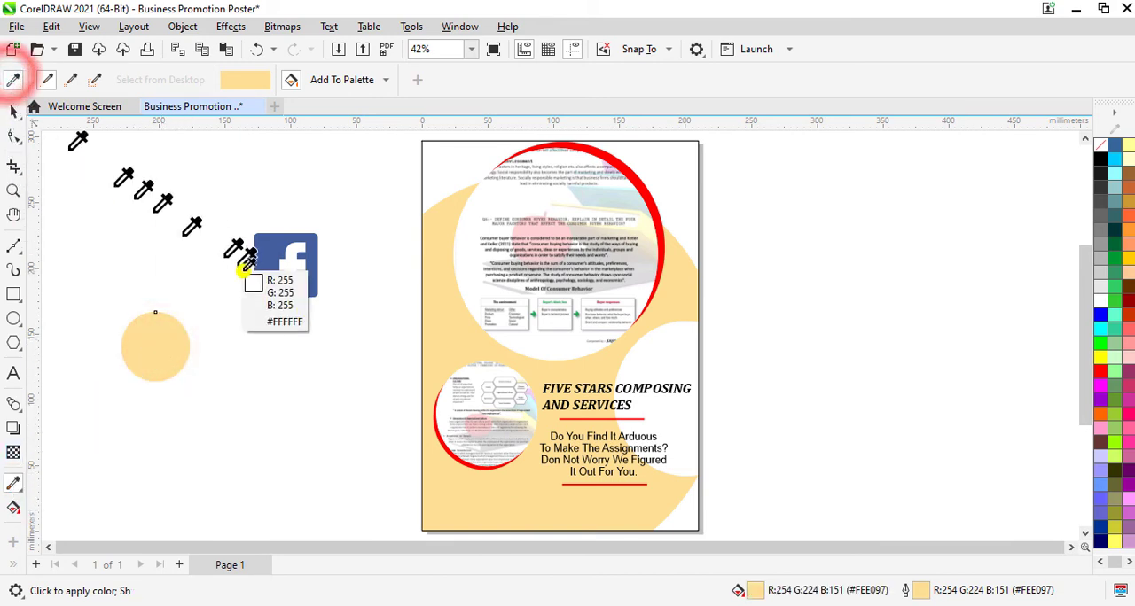
# Step: PowerClip the Facebook image inside the yellow circle and make it fill the circle proportionally
pyautogui.click(13, 110)
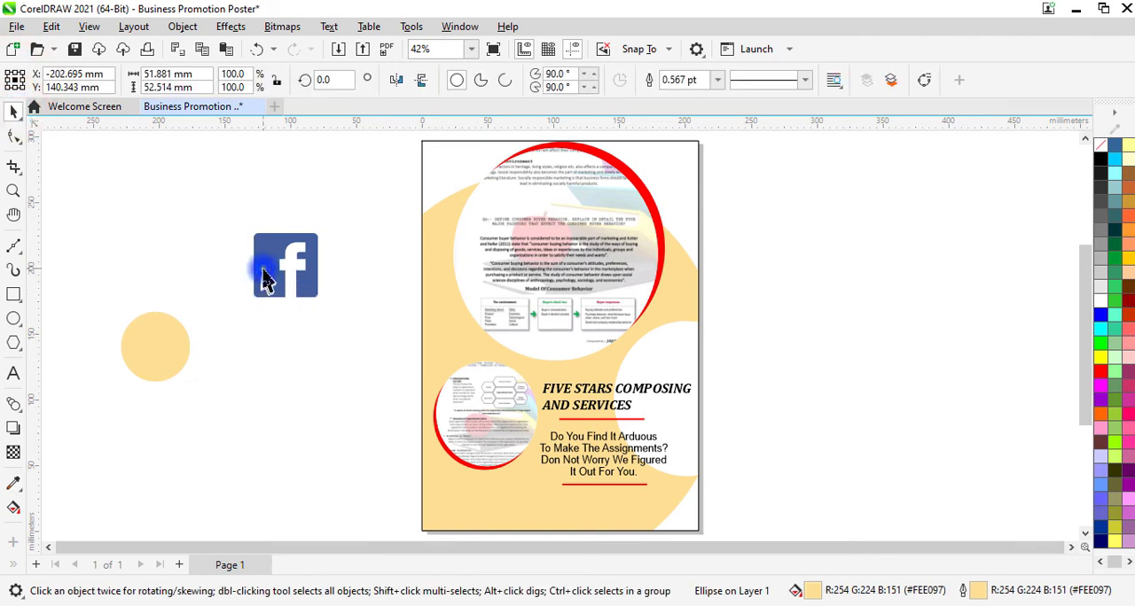
pyautogui.rightClick(264, 279)
pyautogui.click(332, 348)
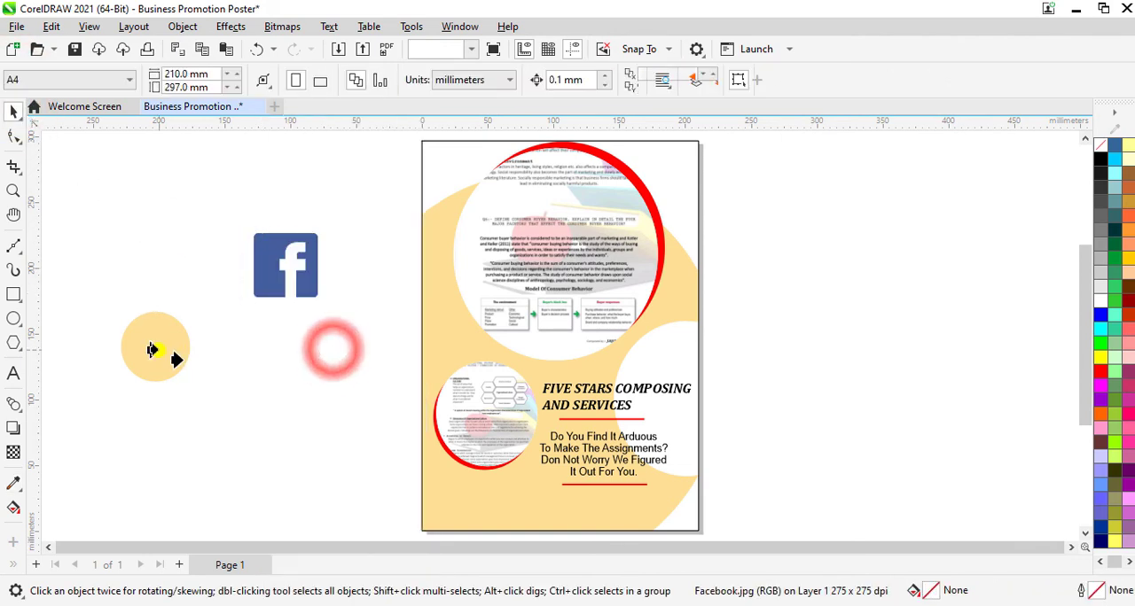
pyautogui.click(153, 350)
pyautogui.click(229, 148)
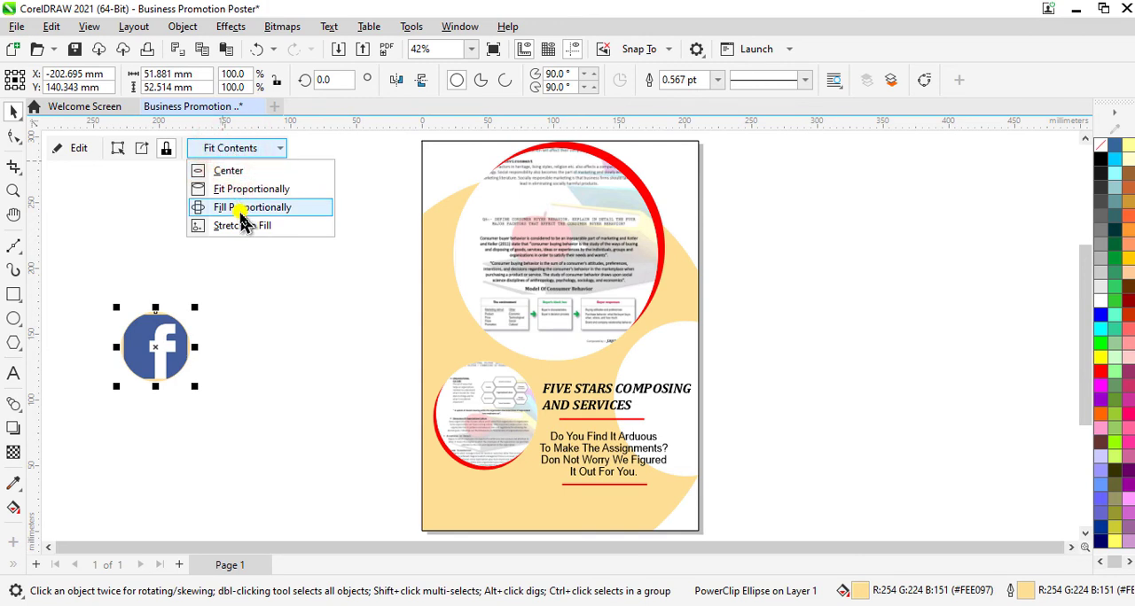
pyautogui.click(239, 213)
# Step: Move the Facebook circle into the page's lower-left corner and scale it down to about 9.8 × 10 mm
pyautogui.click(160, 342)
pyautogui.click(408, 412)
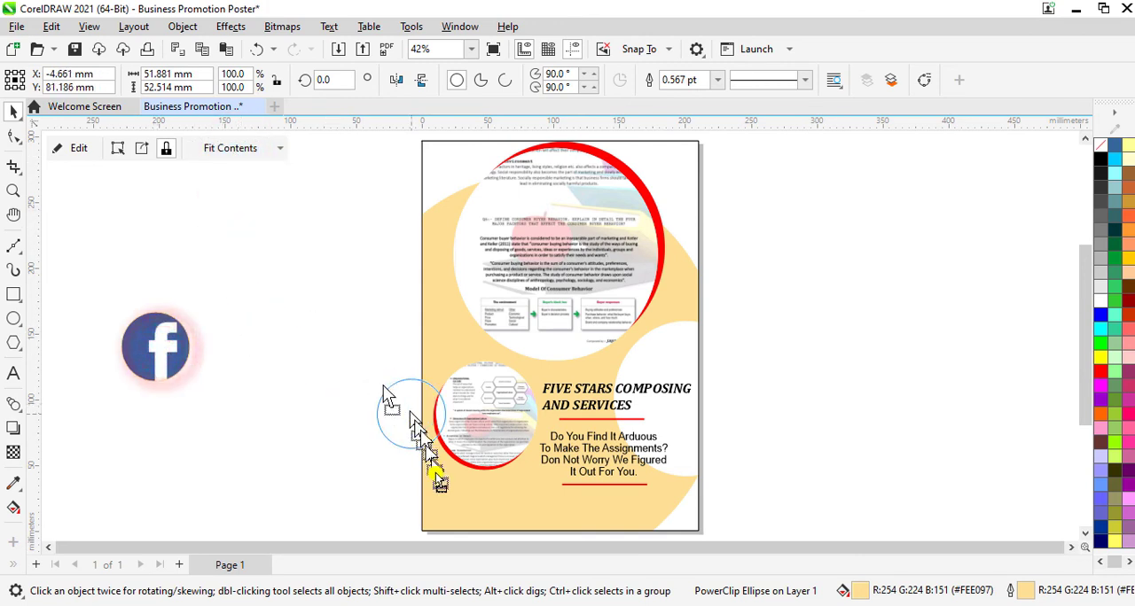
pyautogui.moveTo(438, 479); pyautogui.dragTo(461, 505)
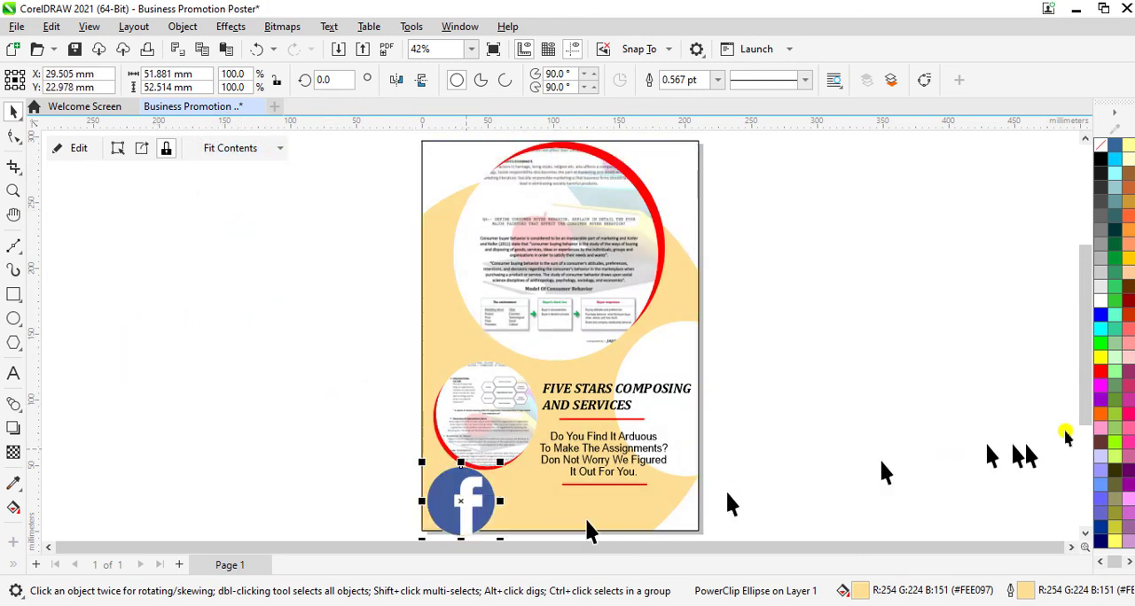
pyautogui.scroll(5, 470, 528)
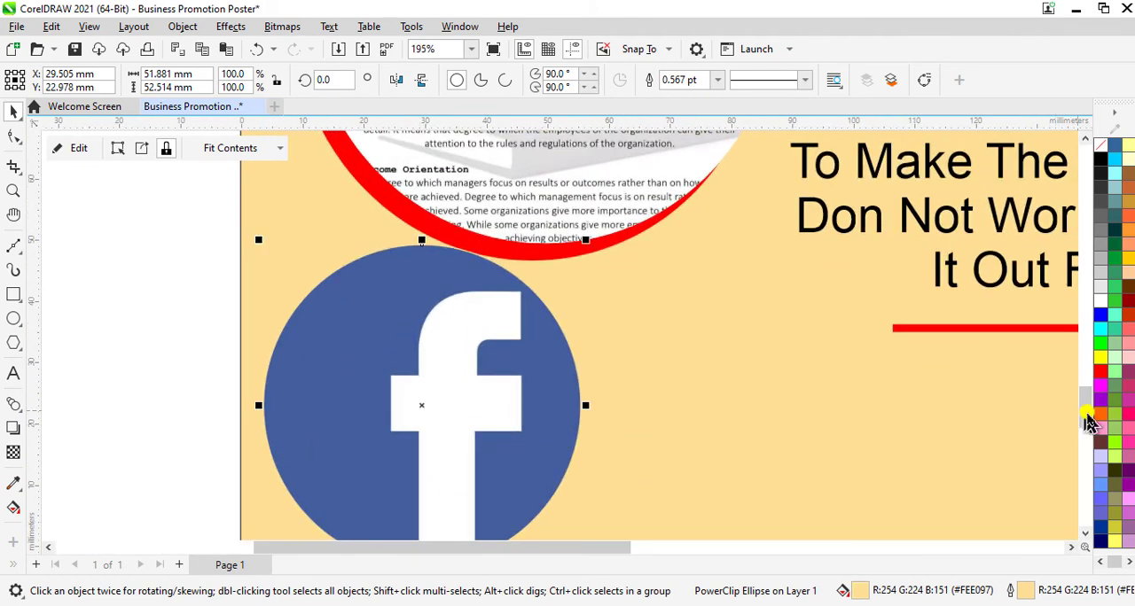
pyautogui.moveTo(1090, 422); pyautogui.dragTo(1092, 429)
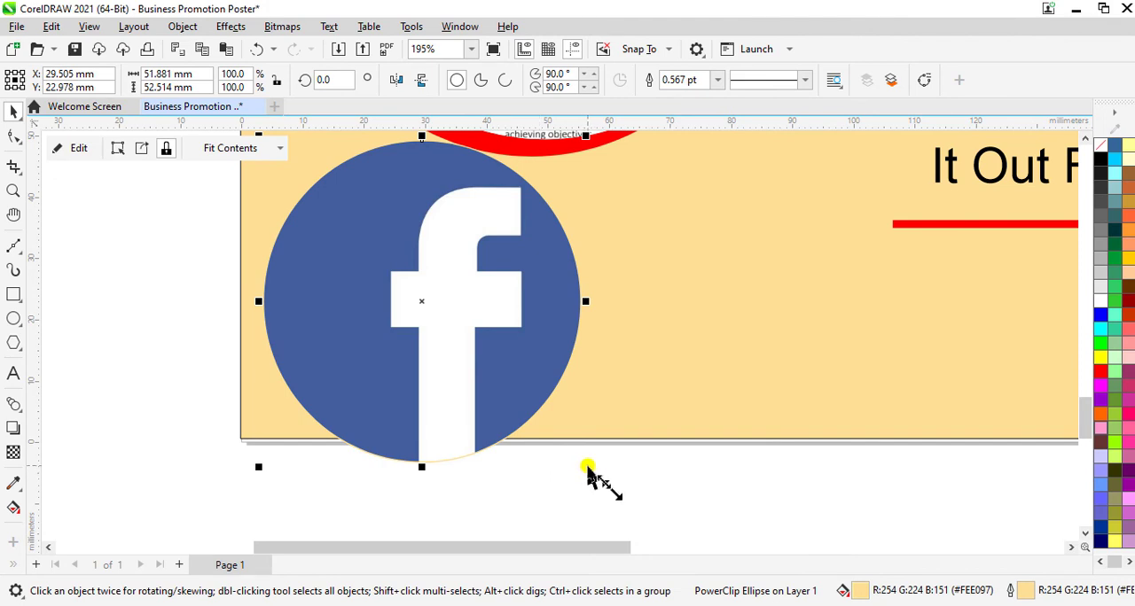
pyautogui.moveTo(585, 467); pyautogui.dragTo(475, 355)
pyautogui.moveTo(432, 306); pyautogui.dragTo(302, 387)
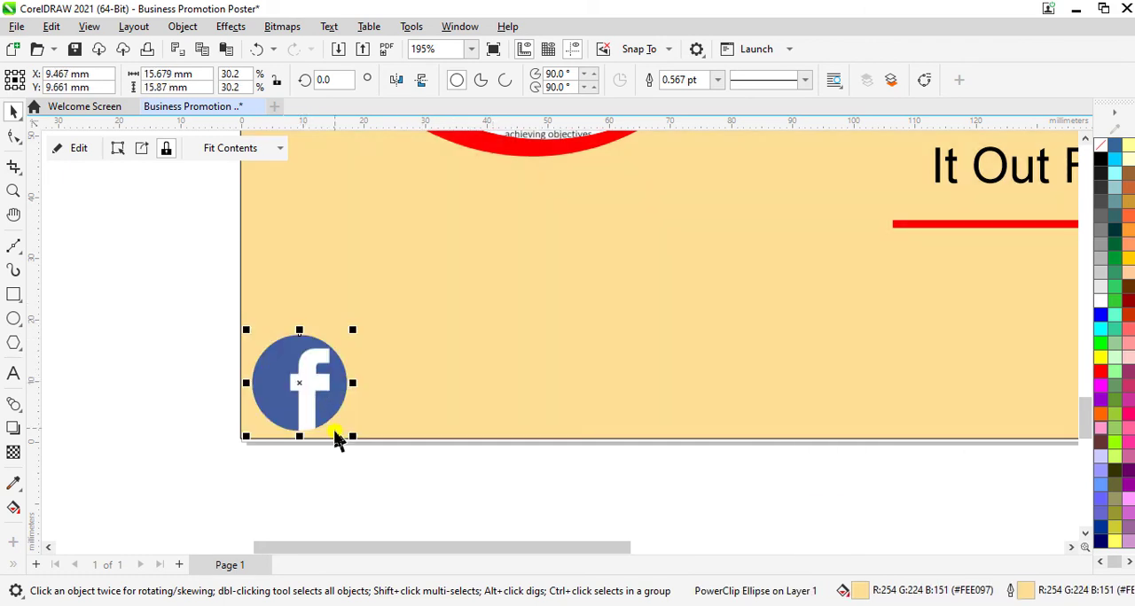
pyautogui.moveTo(352, 437); pyautogui.dragTo(290, 399)
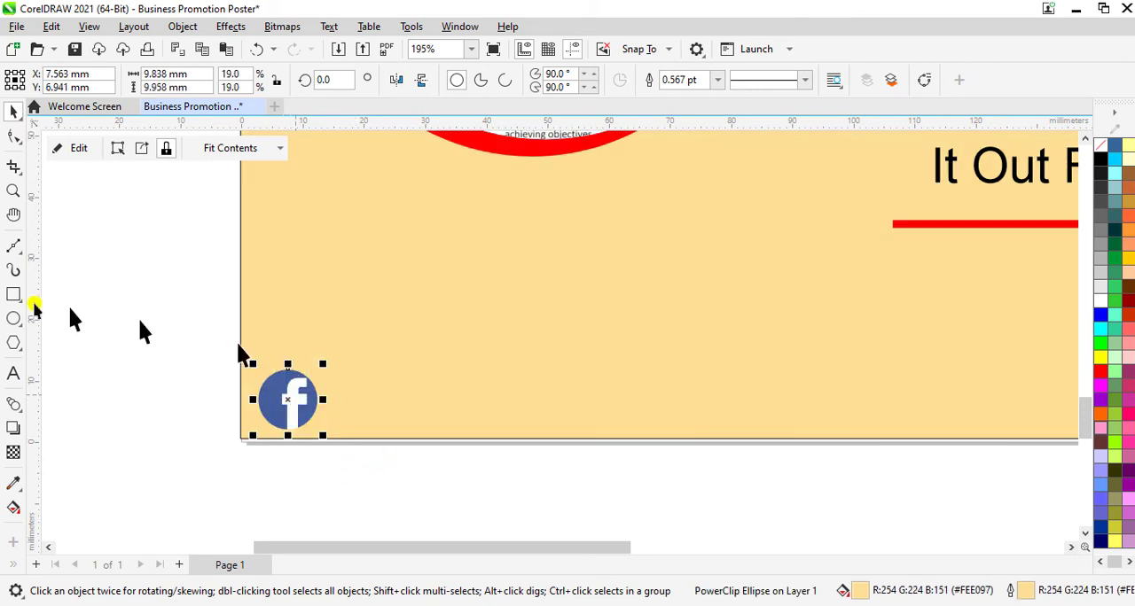
pyautogui.click(13, 373)
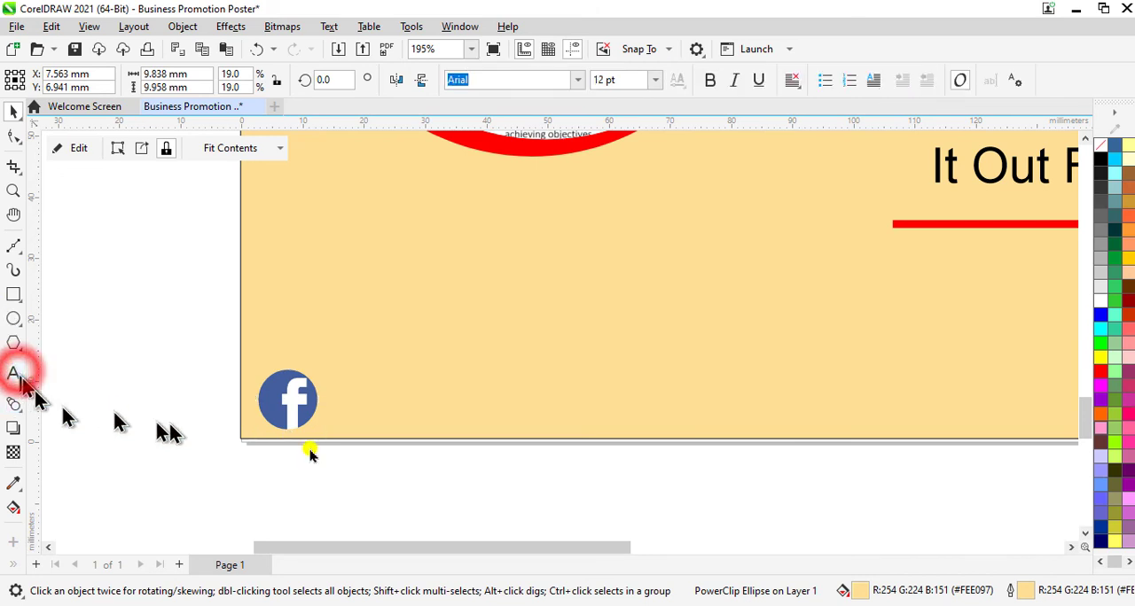
pyautogui.click(350, 417)
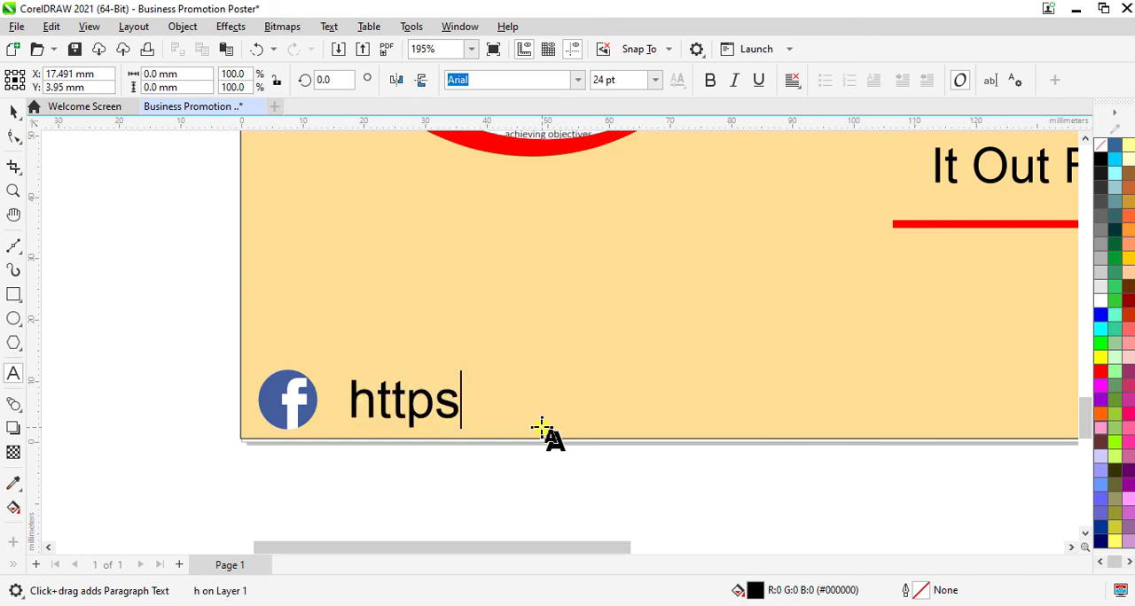
pyautogui.write('https://')
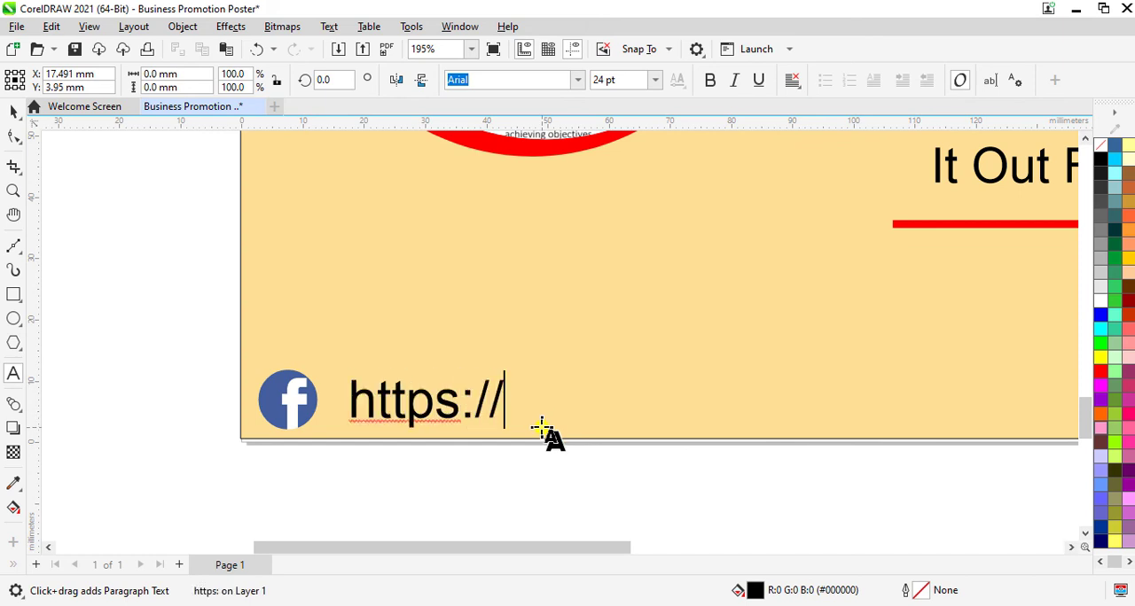
pyautogui.write('www.facebook')
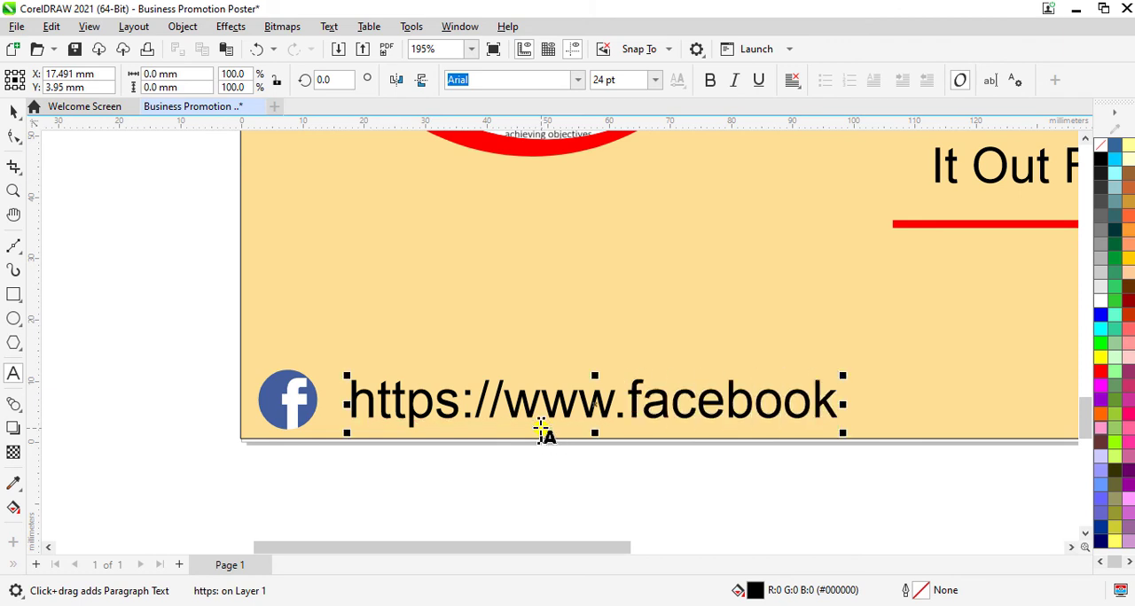
pyautogui.write('.com/')
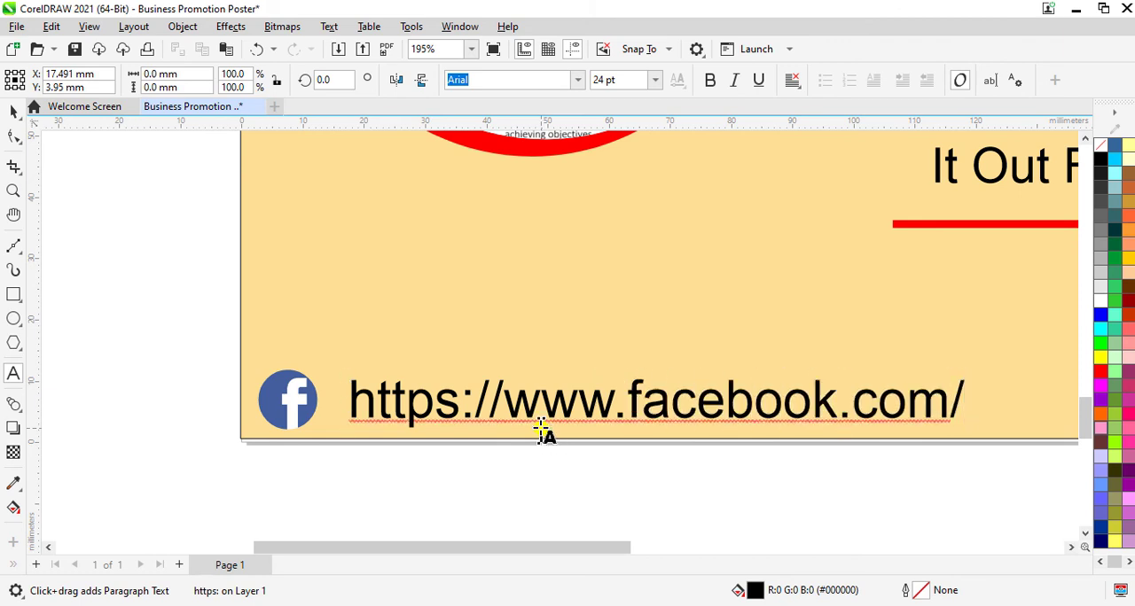
pyautogui.write('fivestar')
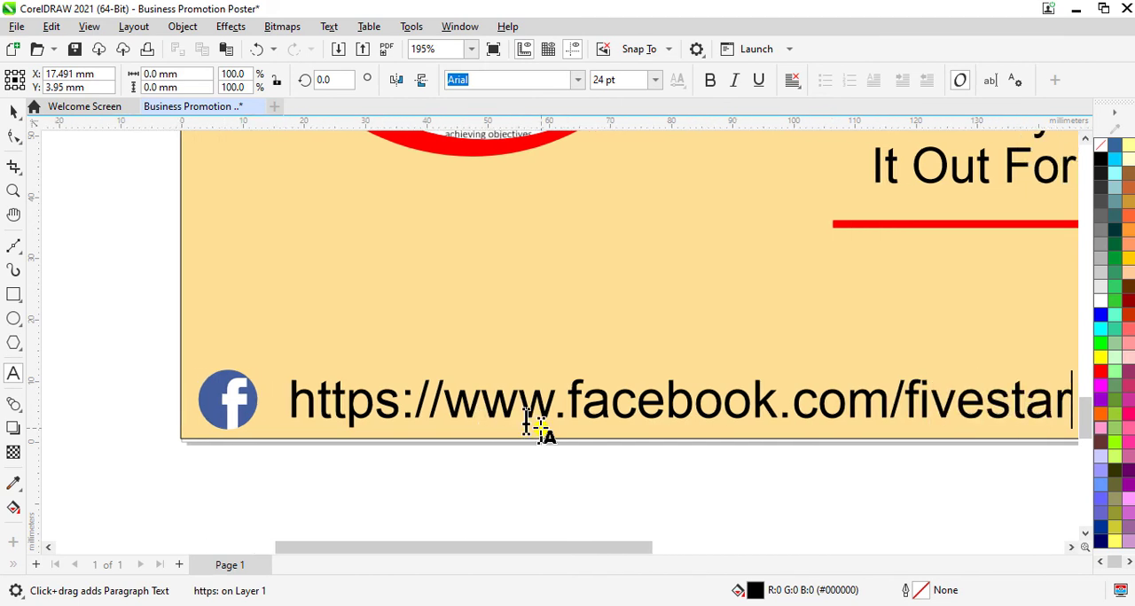
pyautogui.write('scomposing')
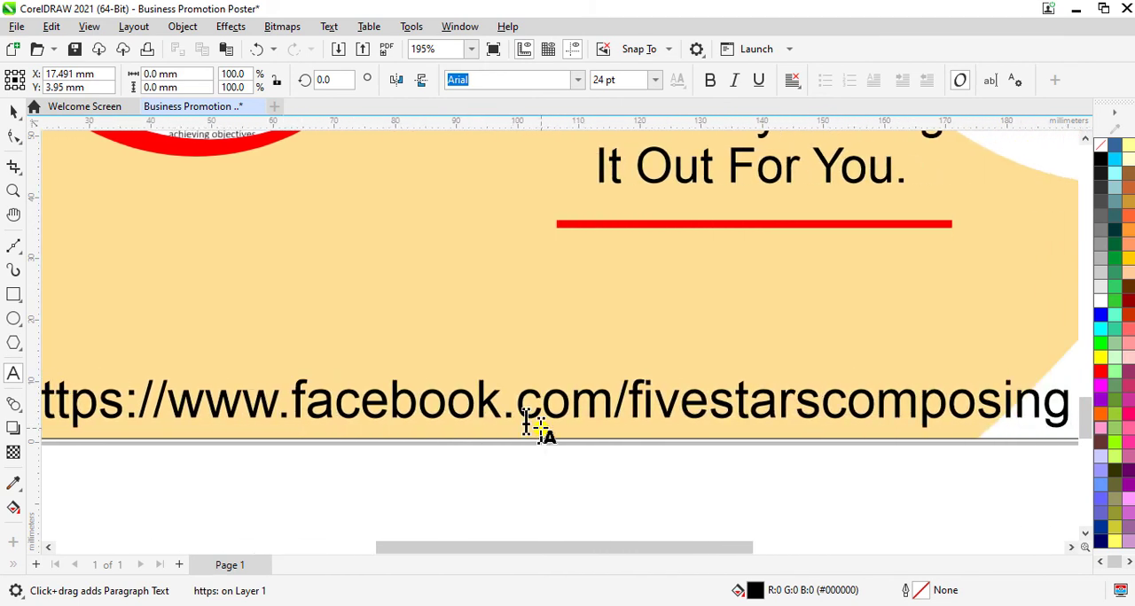
# Step: Reduce the whole Facebook address text to 12 pt and then to 8 pt
pyautogui.hotkey('ctrl', 'a')
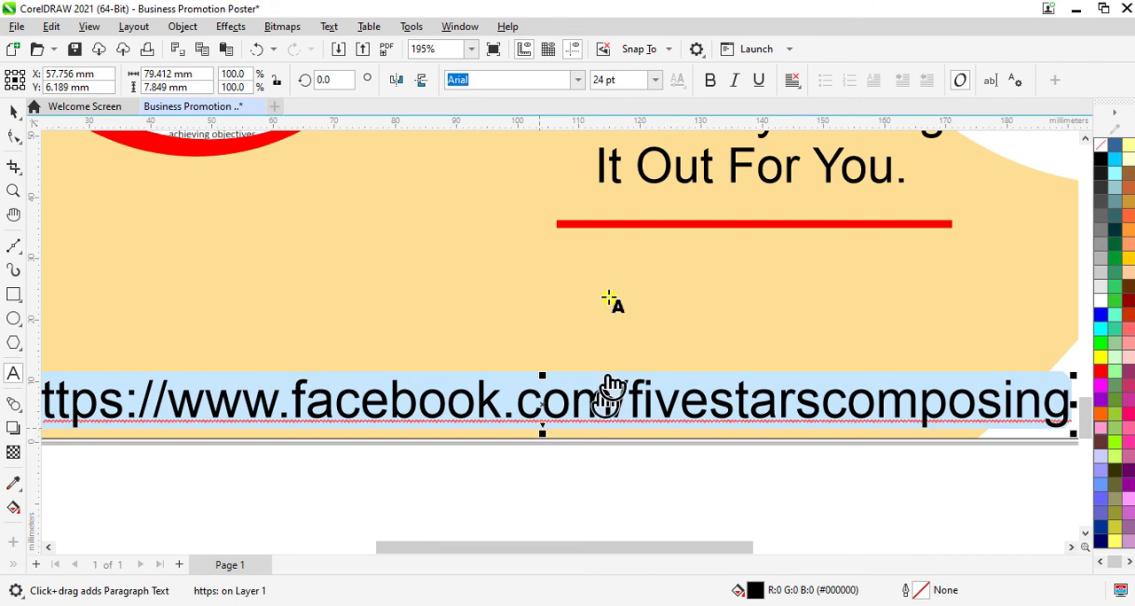
pyautogui.click(632, 79)
pyautogui.write('12')
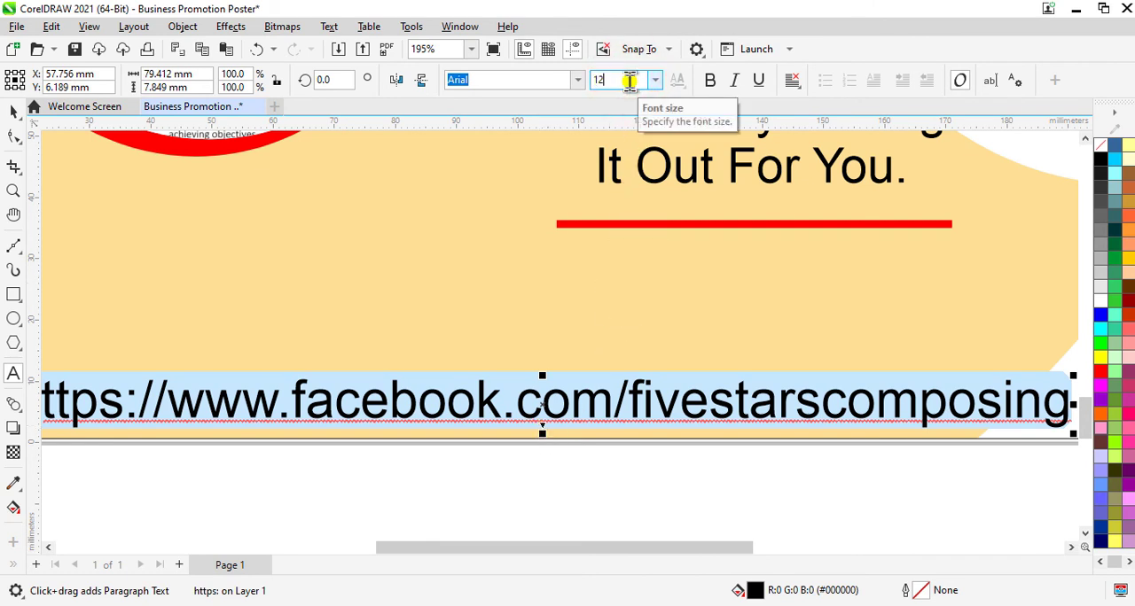
pyautogui.press('Return')
pyautogui.moveTo(622, 550); pyautogui.dragTo(522, 551)
pyautogui.click(626, 80)
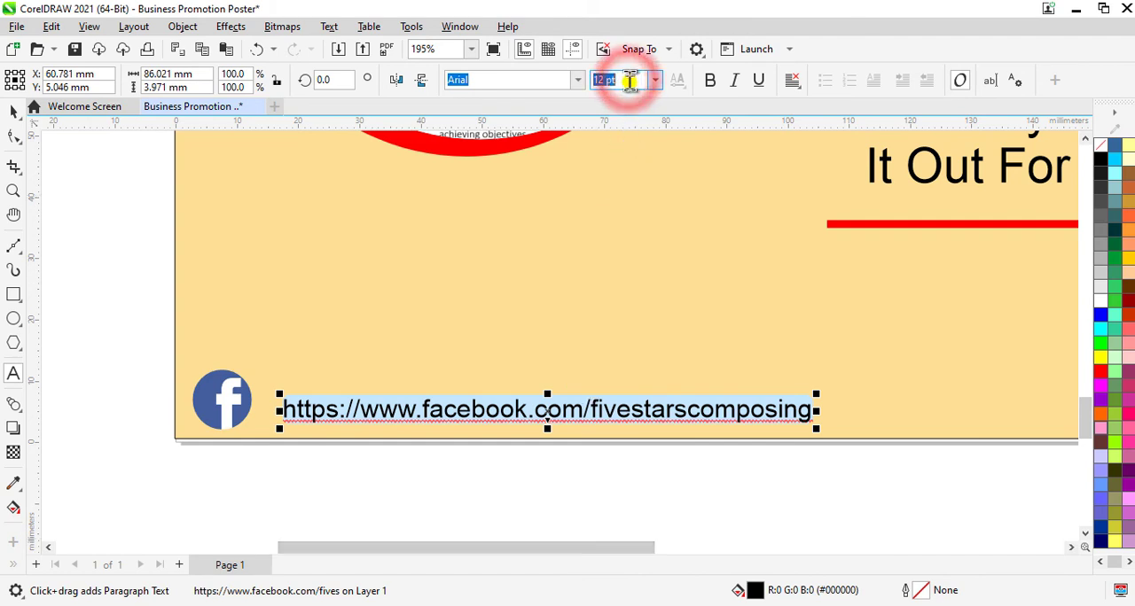
pyautogui.write('8')
pyautogui.press('Return')
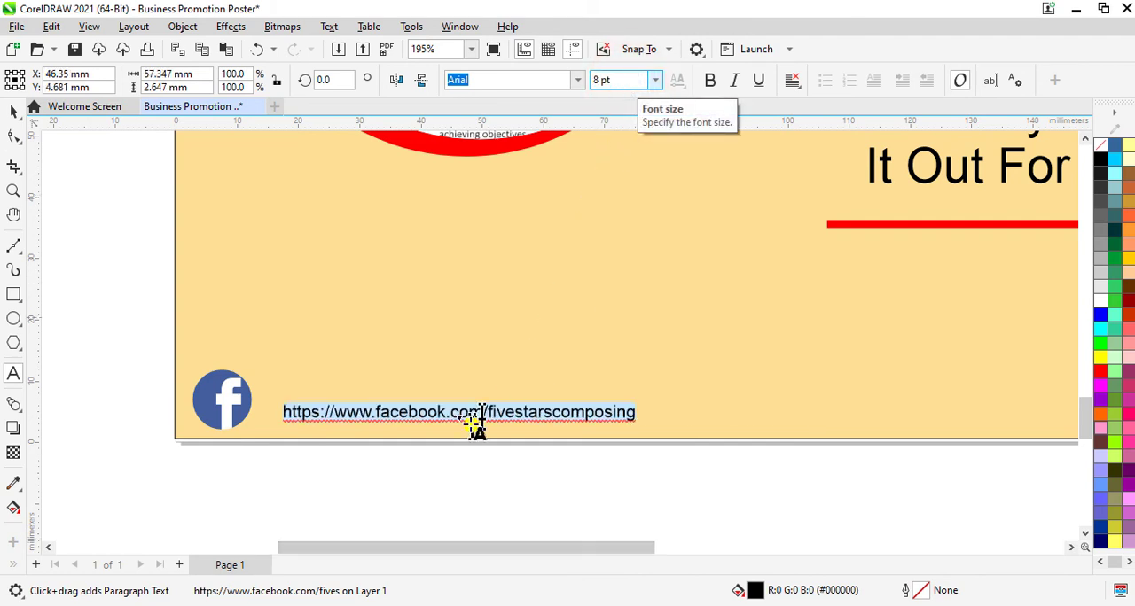
# Step: Move the Facebook address text closer to the circle and slightly up, and check it on the whole page
pyautogui.click(13, 111)
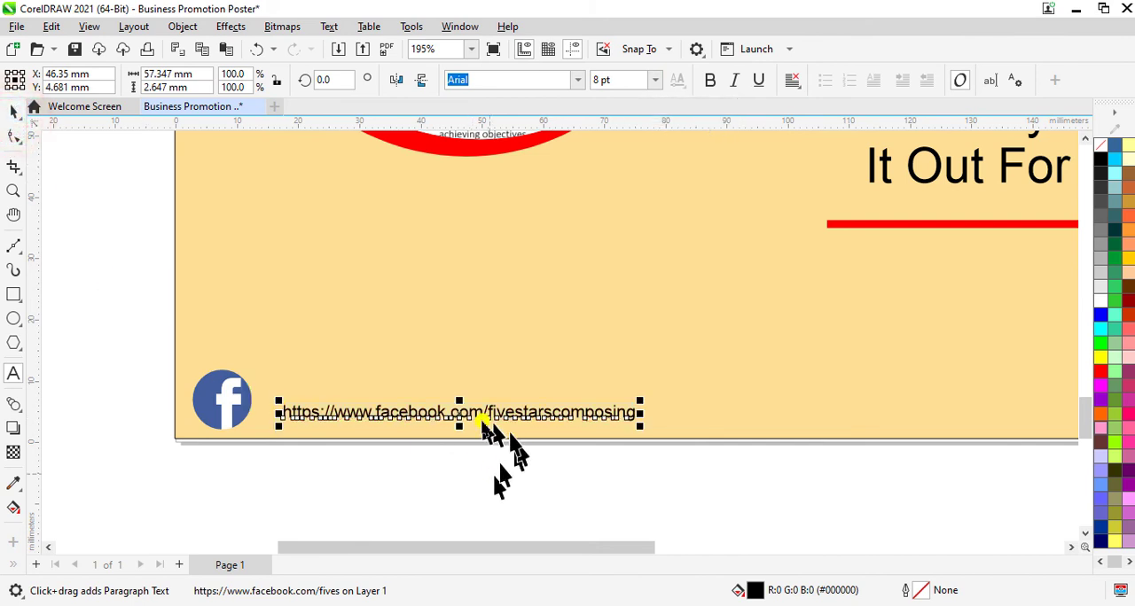
pyautogui.moveTo(461, 413); pyautogui.dragTo(447, 415)
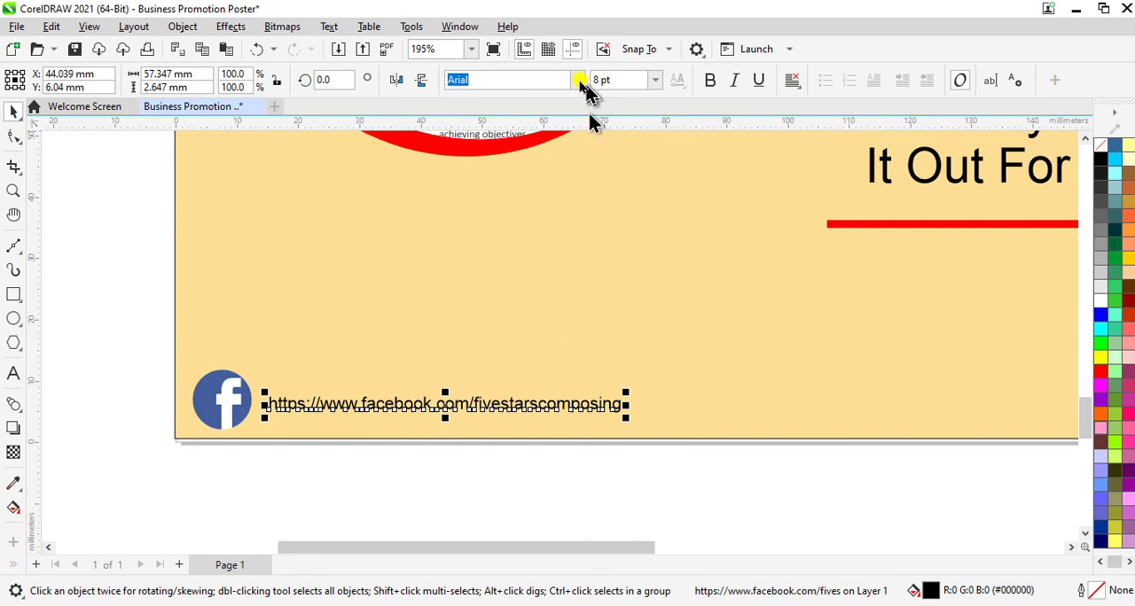
pyautogui.click(468, 49)
pyautogui.click(425, 80)
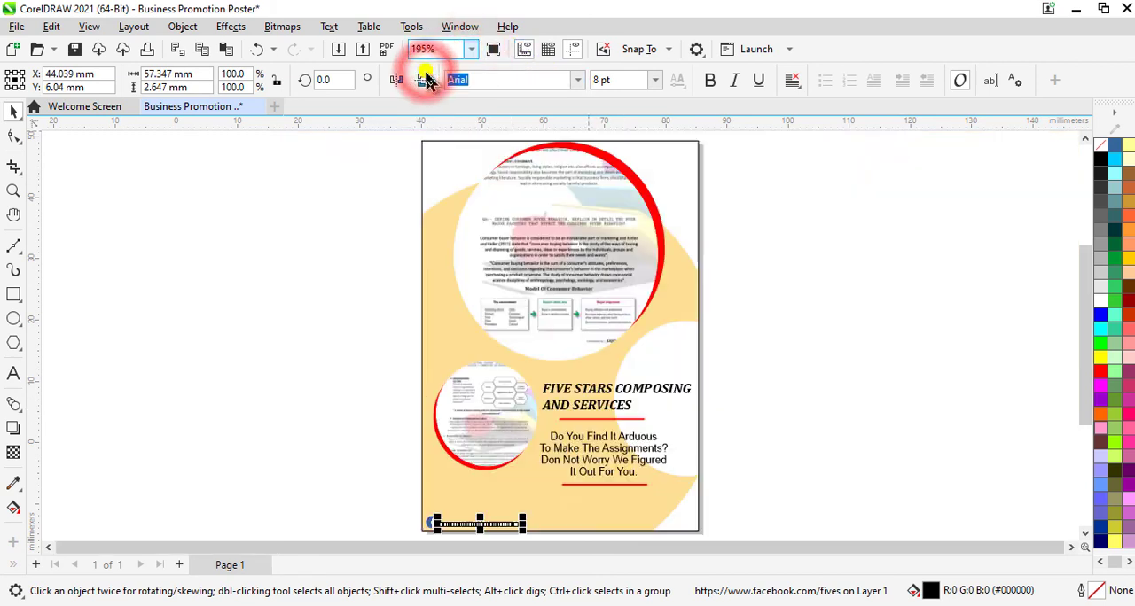
pyautogui.click(836, 316)
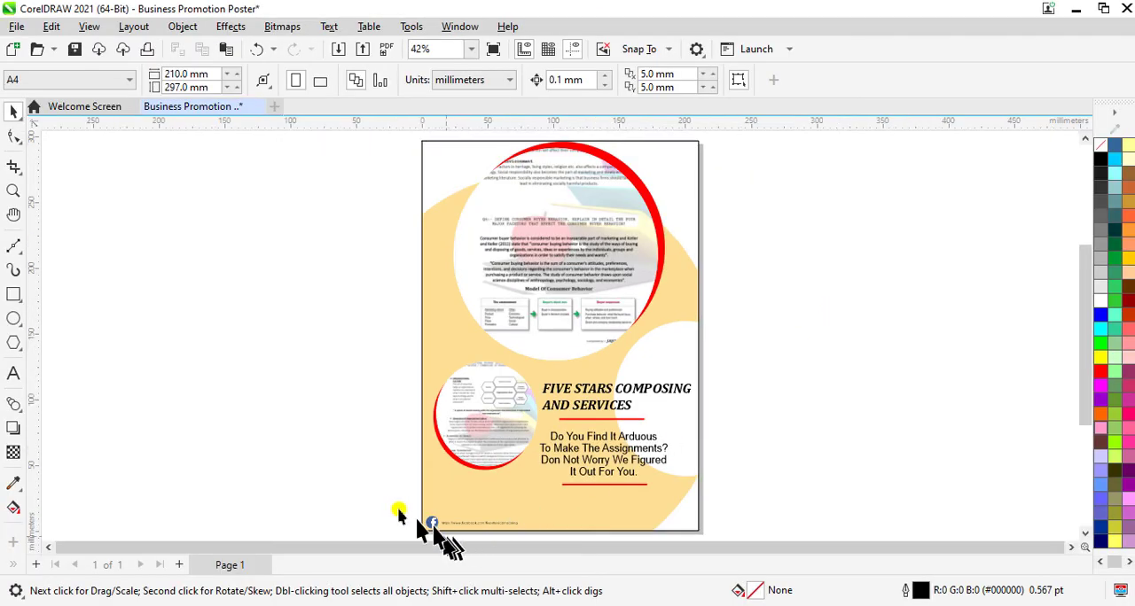
# Step: Scale the Facebook circle down proportionally and move it further into the page's lower-left corner
pyautogui.scroll(3, 425, 533)
pyautogui.scroll(4, 449, 532)
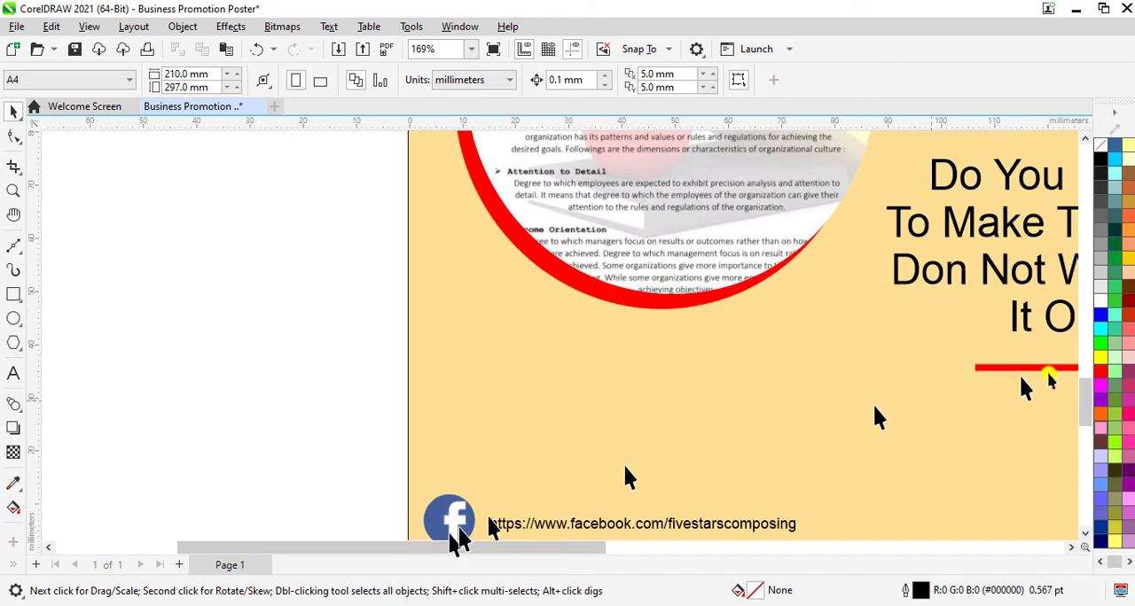
pyautogui.moveTo(1093, 415); pyautogui.dragTo(1094, 435)
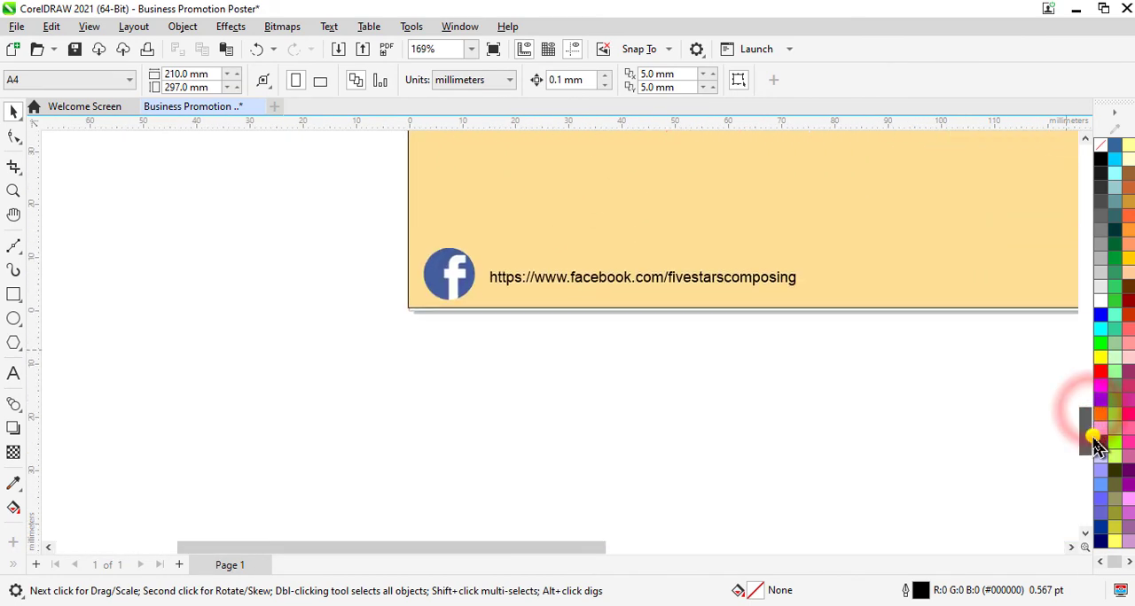
pyautogui.scroll(3, 405, 282)
pyautogui.click(493, 310)
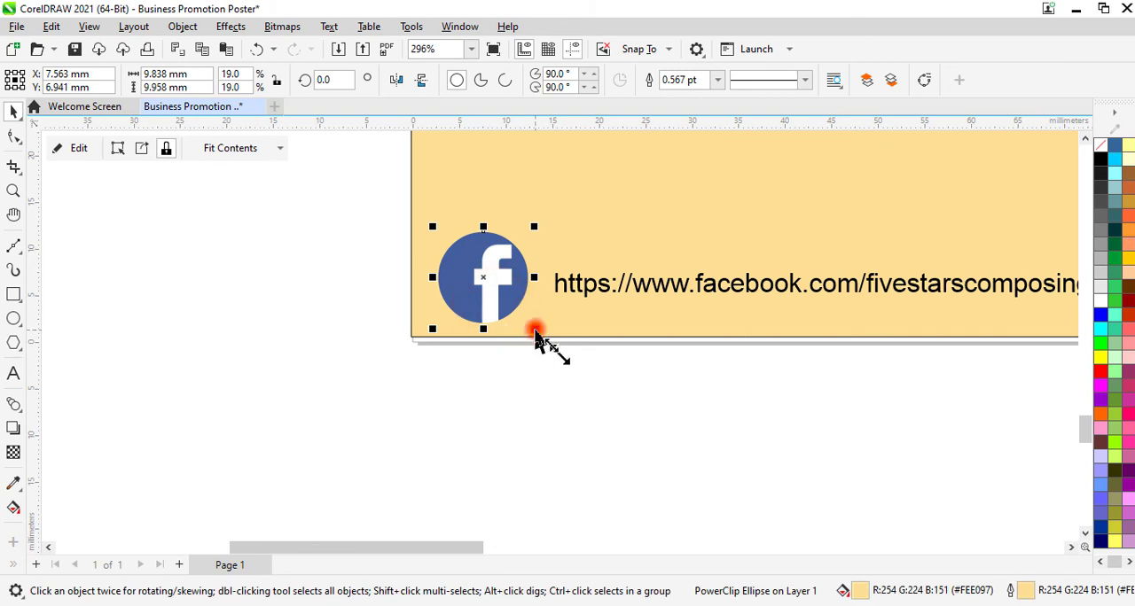
pyautogui.moveTo(534, 331)
pyautogui.mouseDown()
pyautogui.moveTo(517, 319)
pyautogui.moveTo(526, 338)
pyautogui.moveTo(521, 330)
pyautogui.mouseUp()
pyautogui.moveTo(481, 279); pyautogui.dragTo(459, 297)
# Step: Move the Facebook address text down and left so it sits directly beside the smaller Facebook circle
pyautogui.click(859, 280)
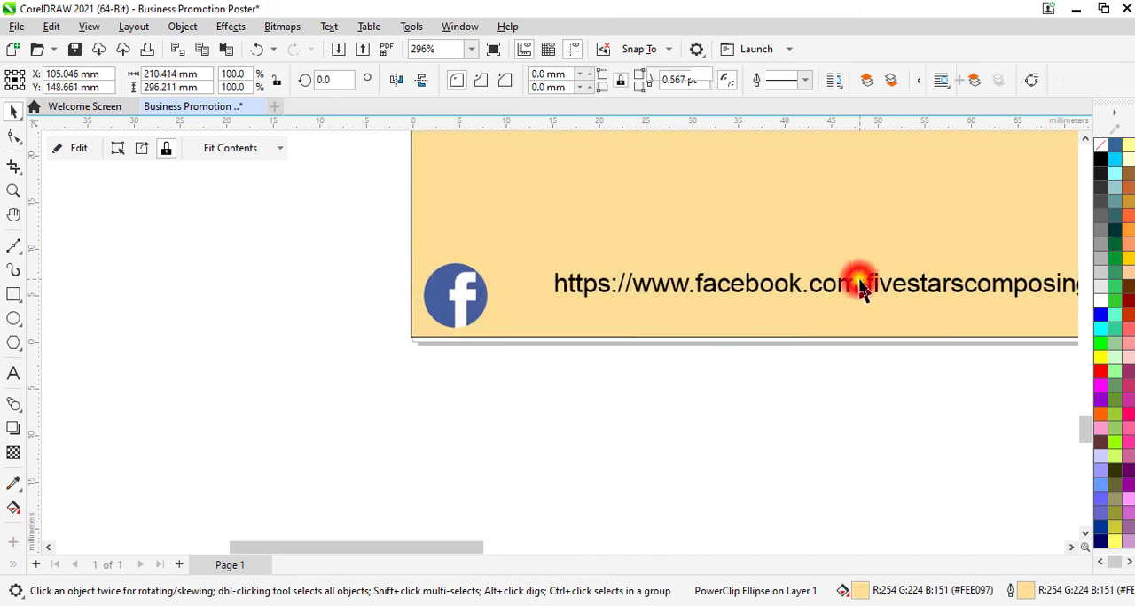
pyautogui.click(879, 288)
pyautogui.moveTo(879, 288); pyautogui.dragTo(821, 313)
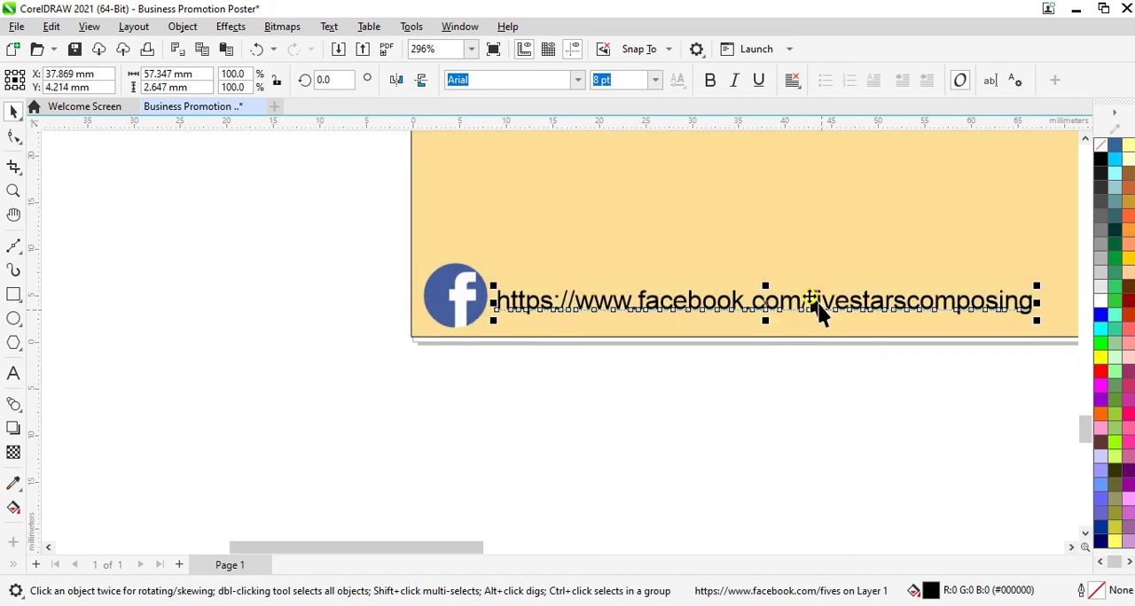
# Step: Set the Facebook address text to 15 pt and preview the whole poster full-screen
pyautogui.click(626, 81)
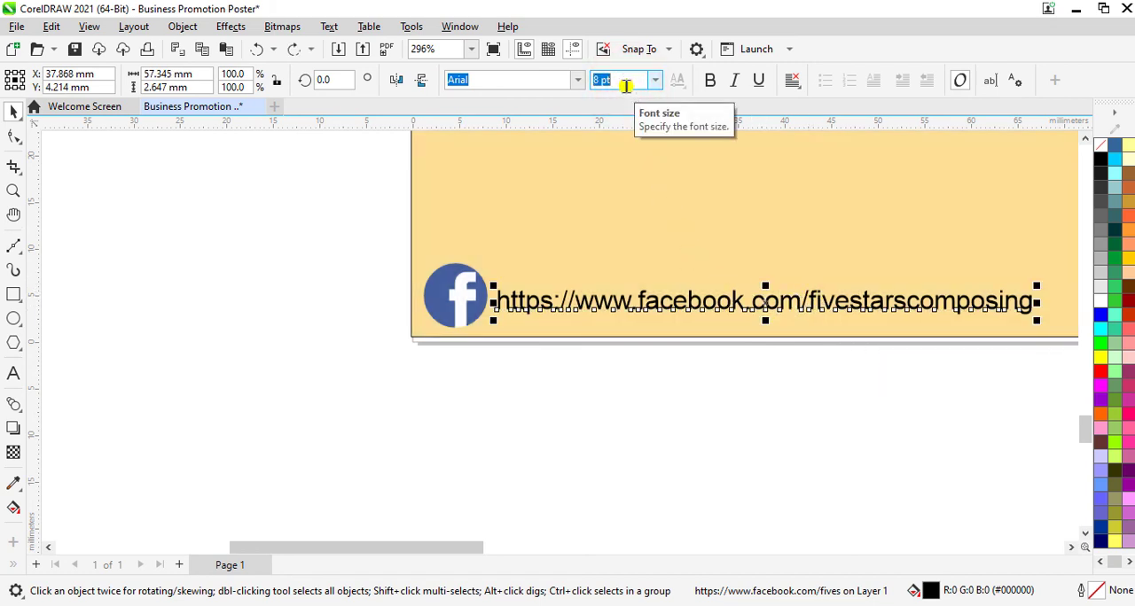
pyautogui.write('9')
pyautogui.click(471, 49)
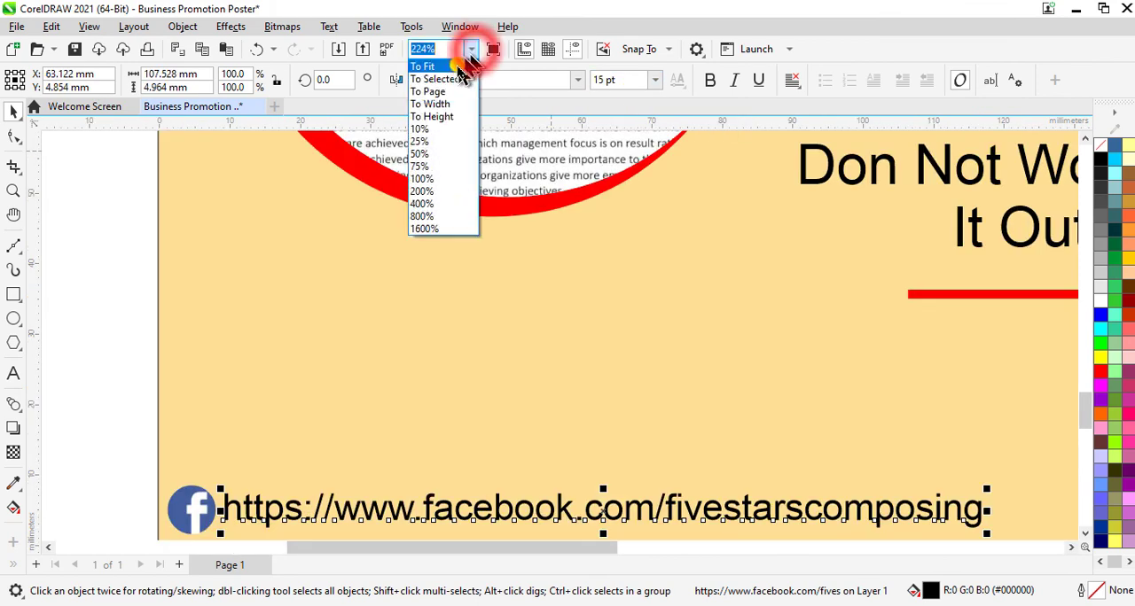
pyautogui.click(458, 65)
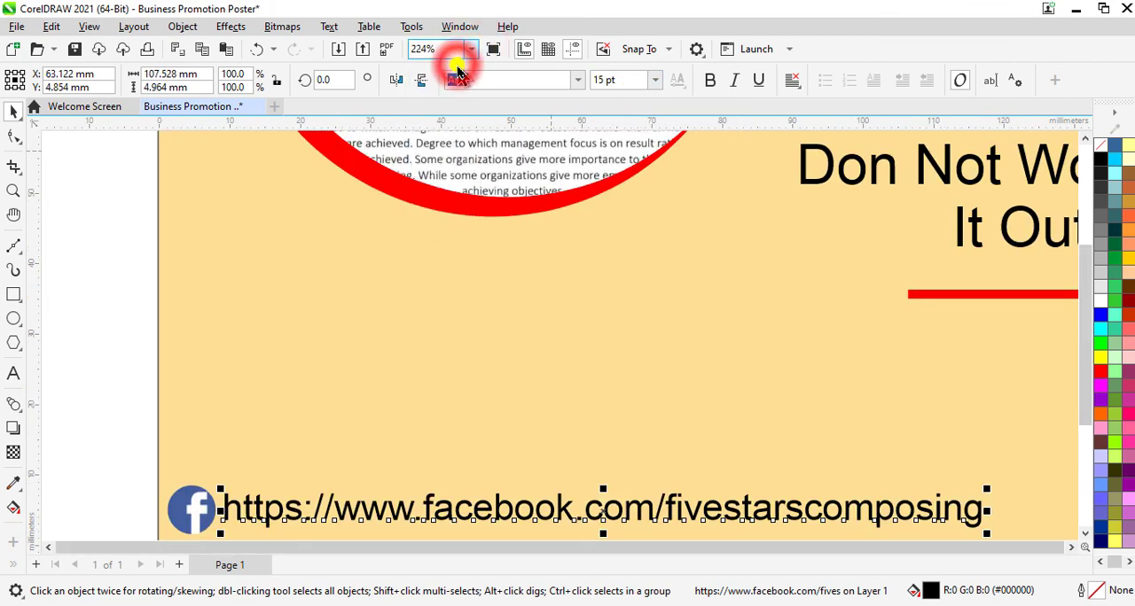
pyautogui.click(832, 400)
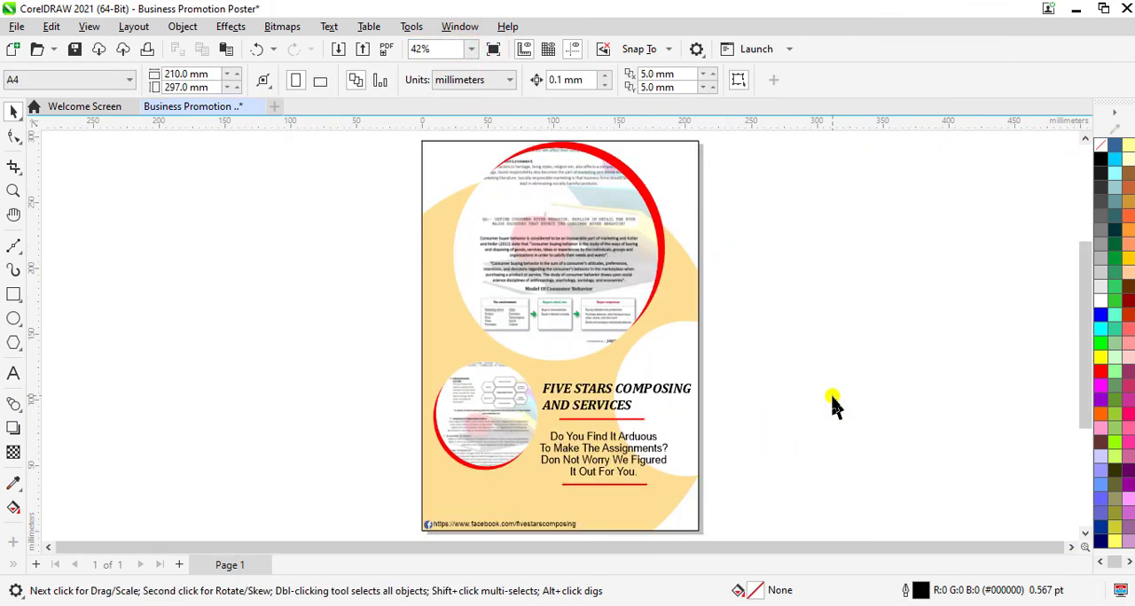
pyautogui.press('F9')
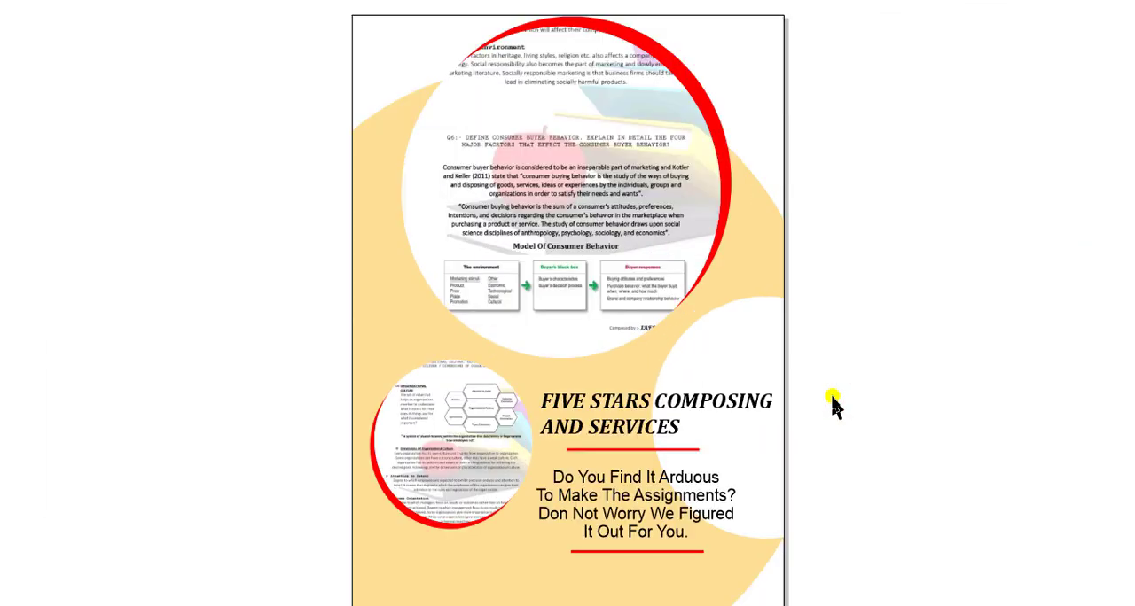
pyautogui.press('Escape')
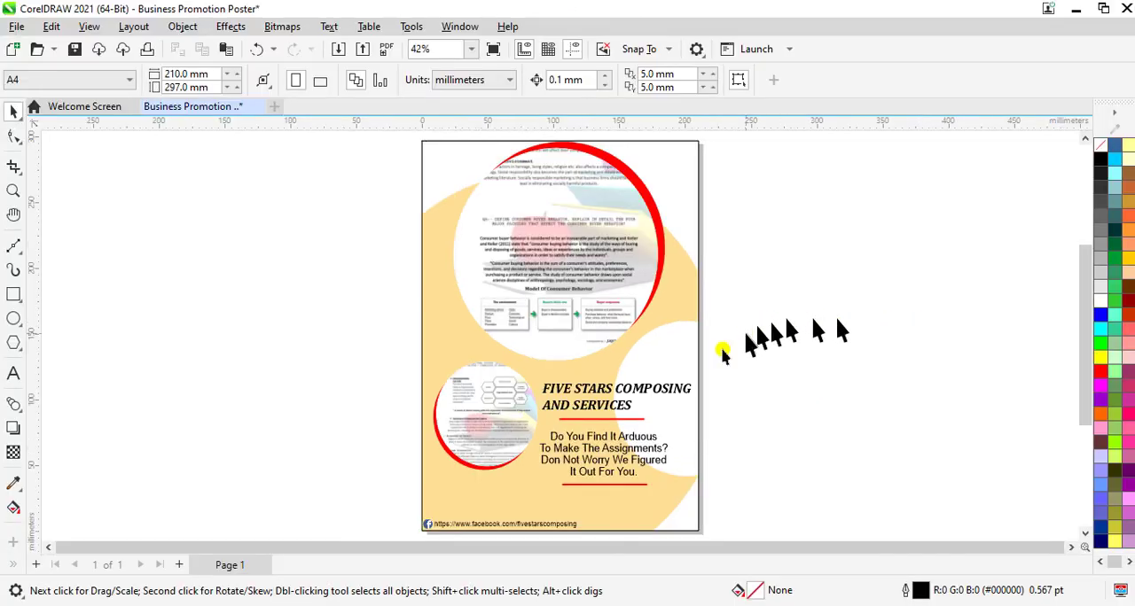
# Step: Set the outline width of the page-sized PowerClip rectangle to None and preview the poster full-screen
pyautogui.click(678, 364)
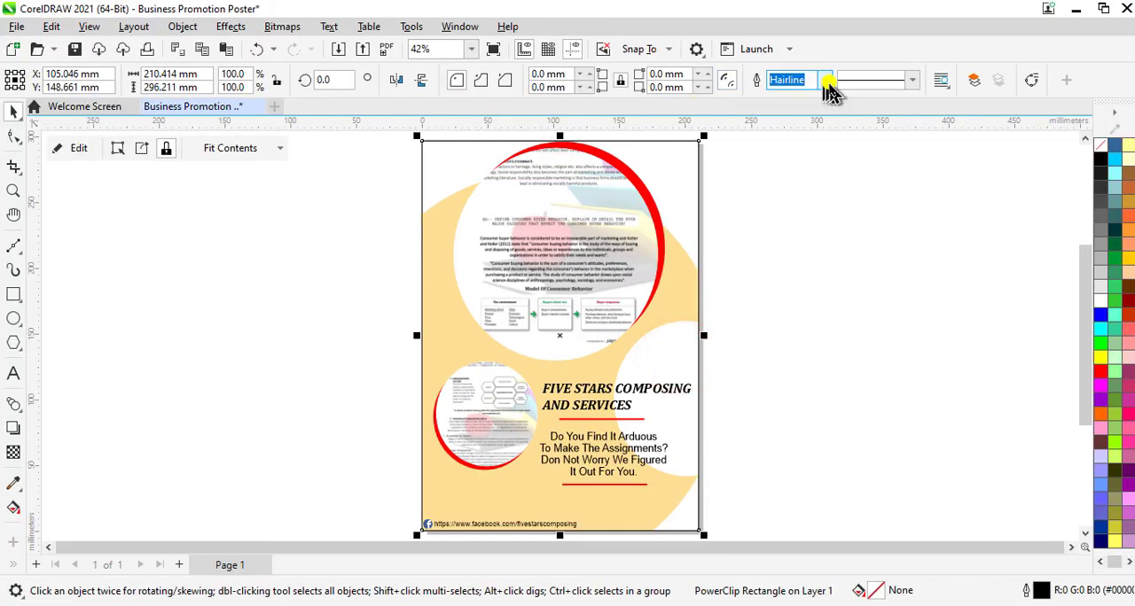
pyautogui.click(825, 82)
pyautogui.click(772, 216)
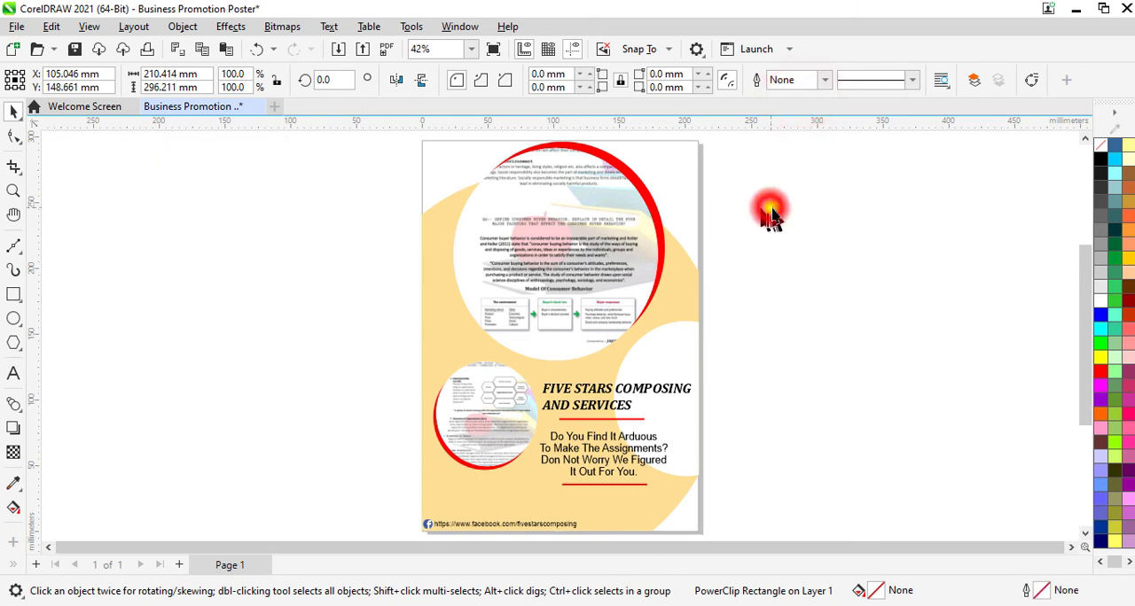
pyautogui.press('F9')
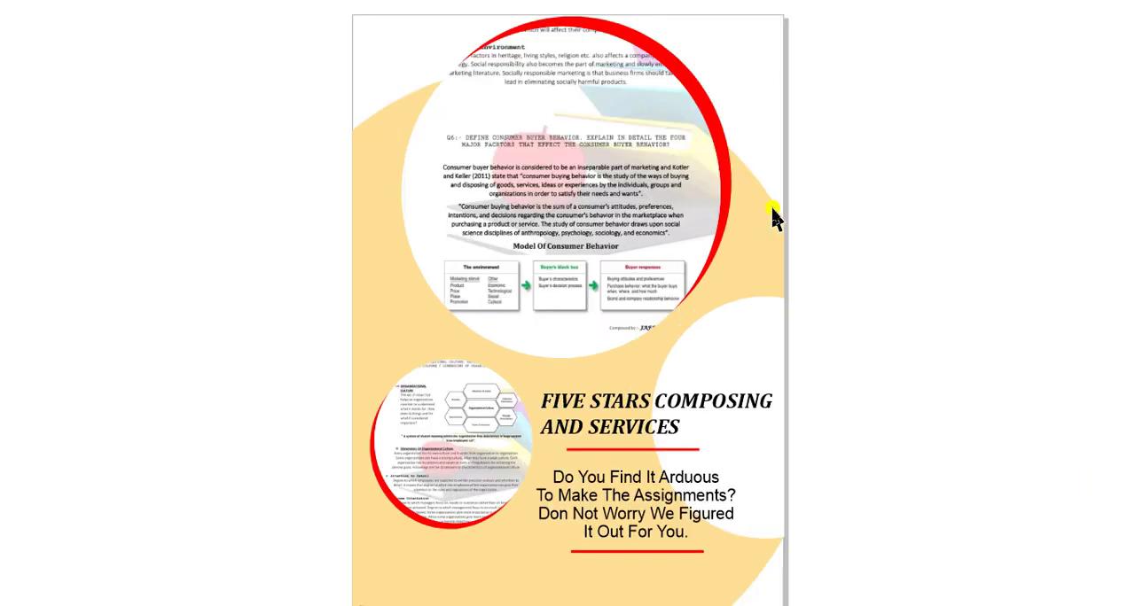